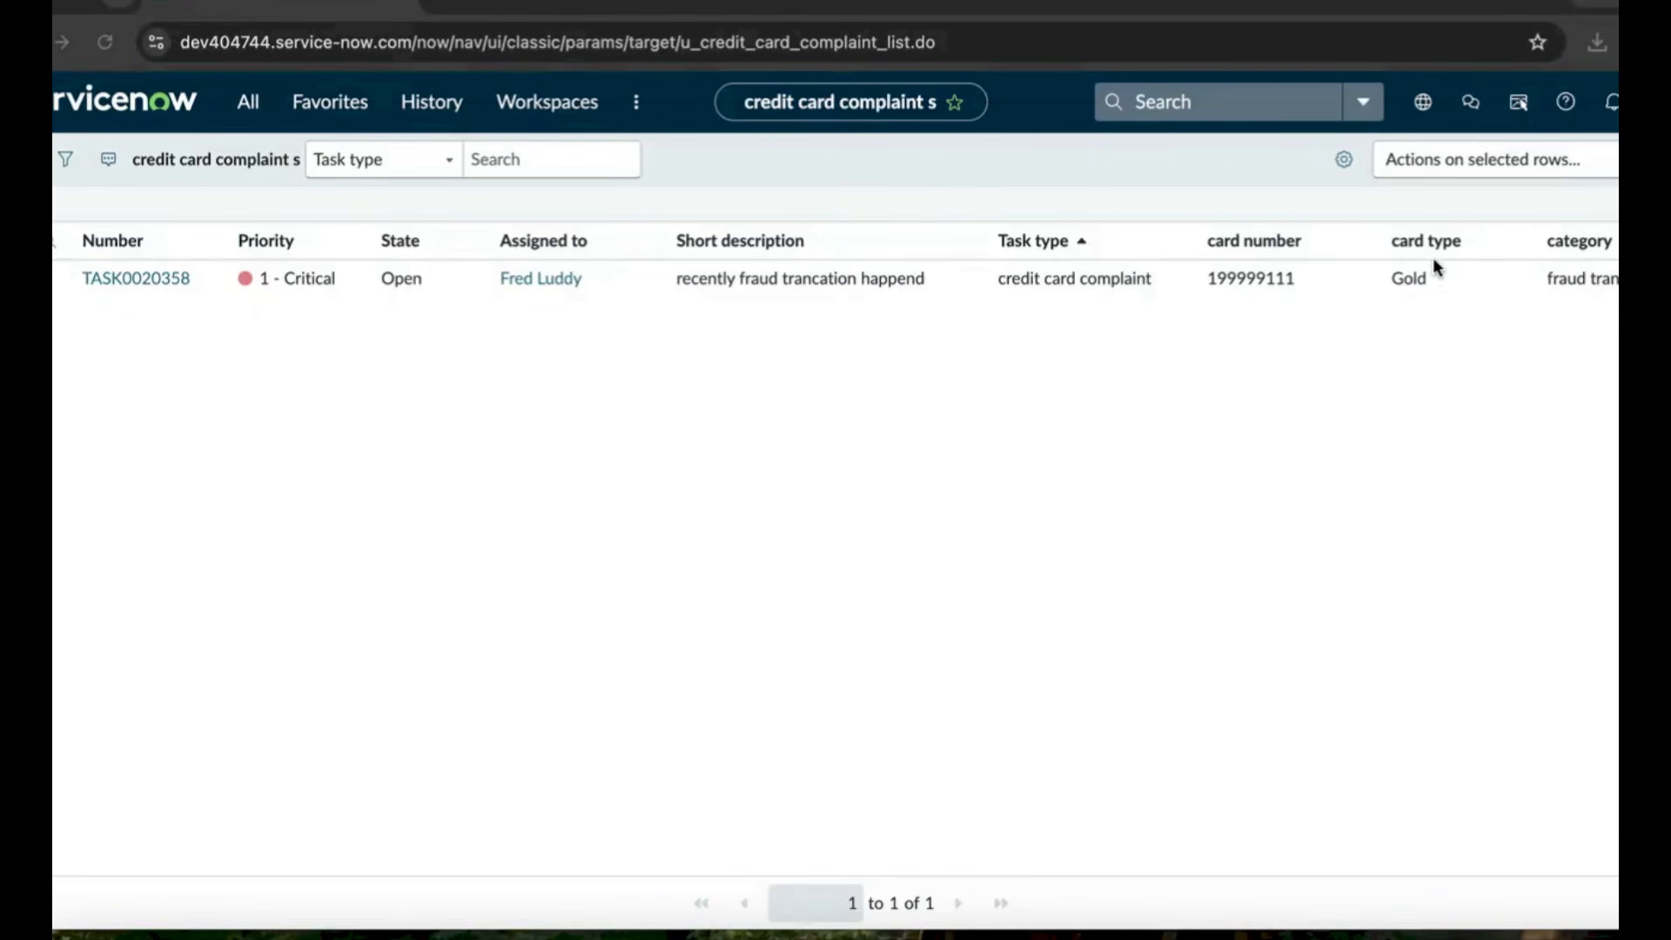
Open the fraud complaint record and go to the Form Layout configuration of its form, declining the Form Builder suggestion.
left_click(146, 280)
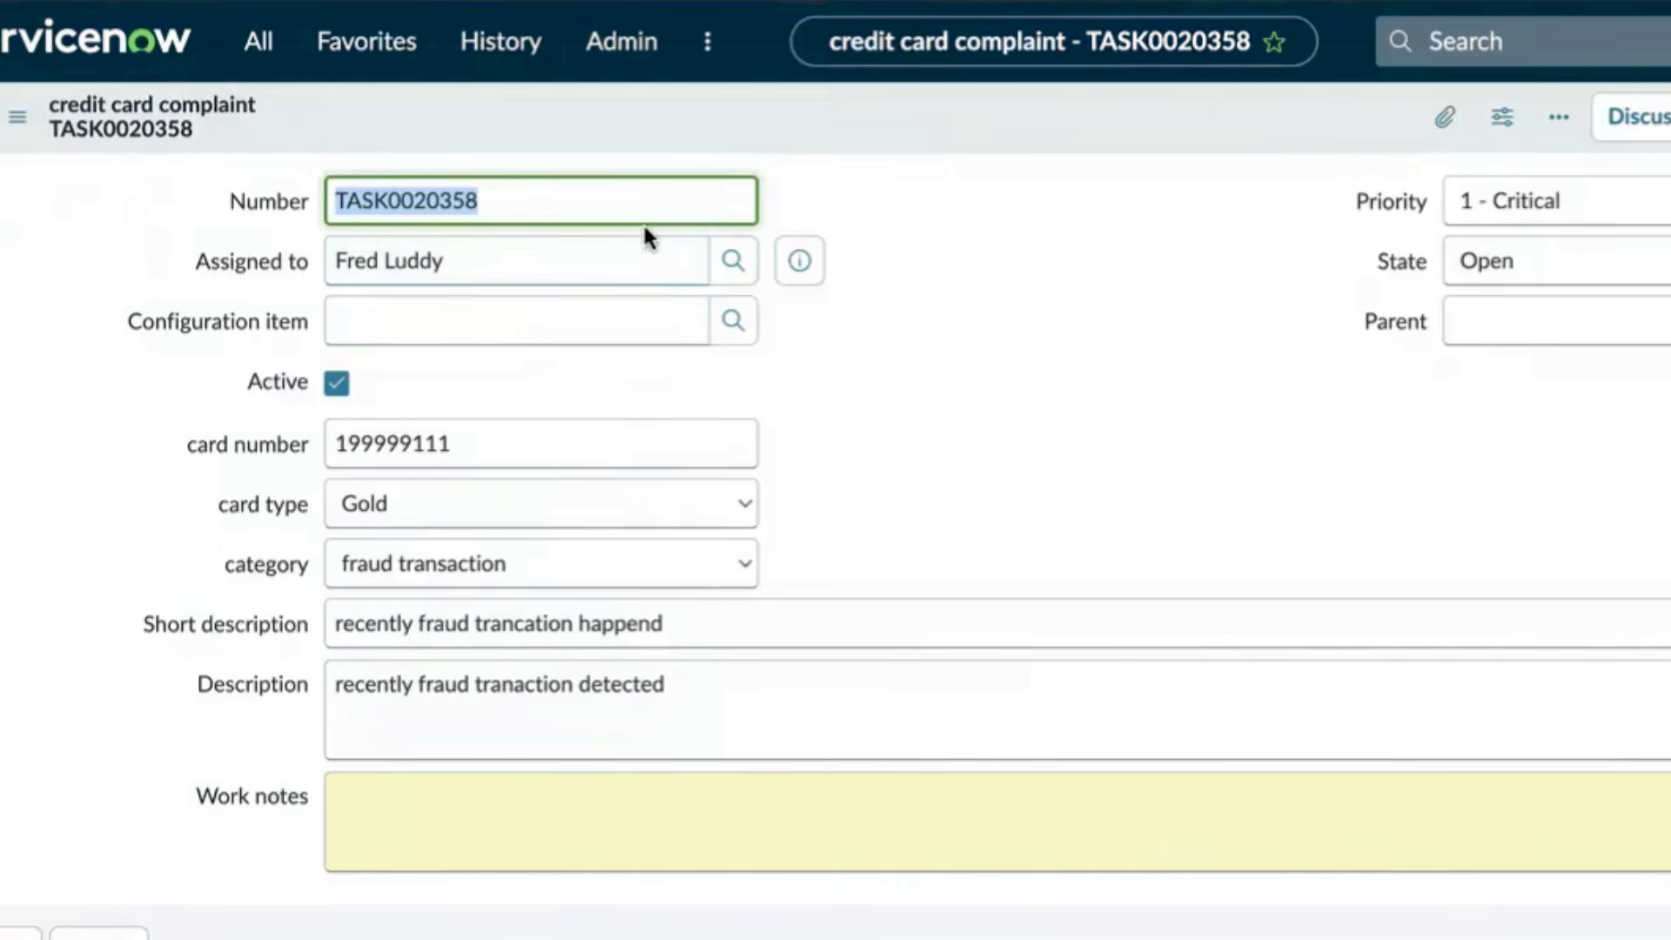
left_click(1046, 306)
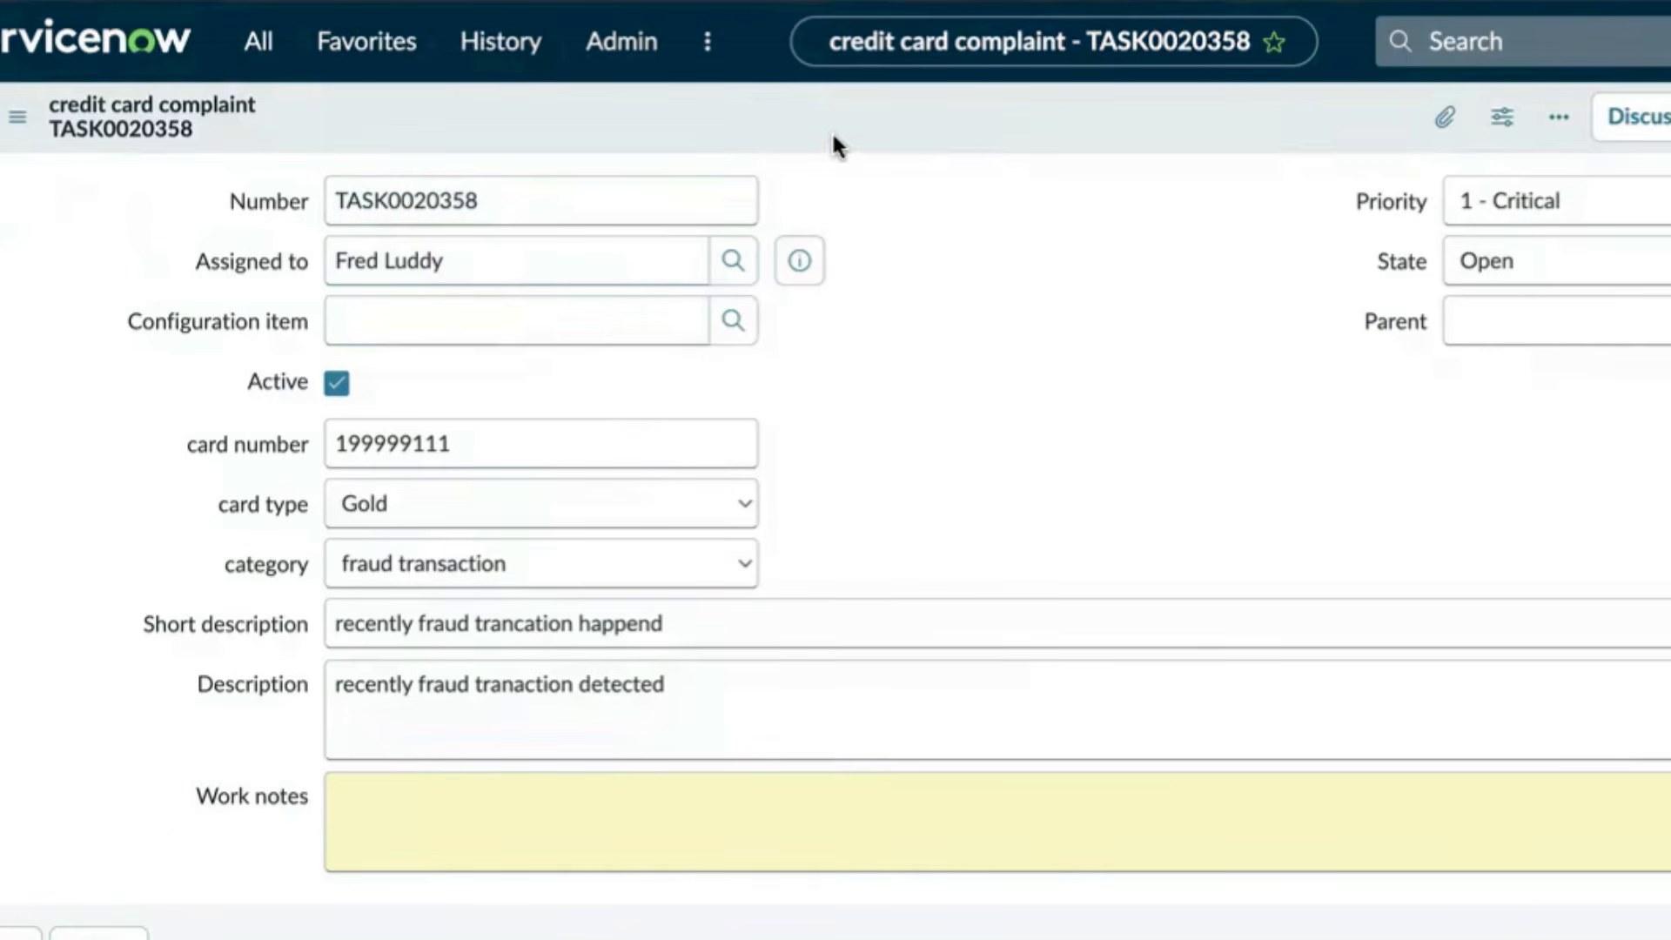
right_click(990, 112)
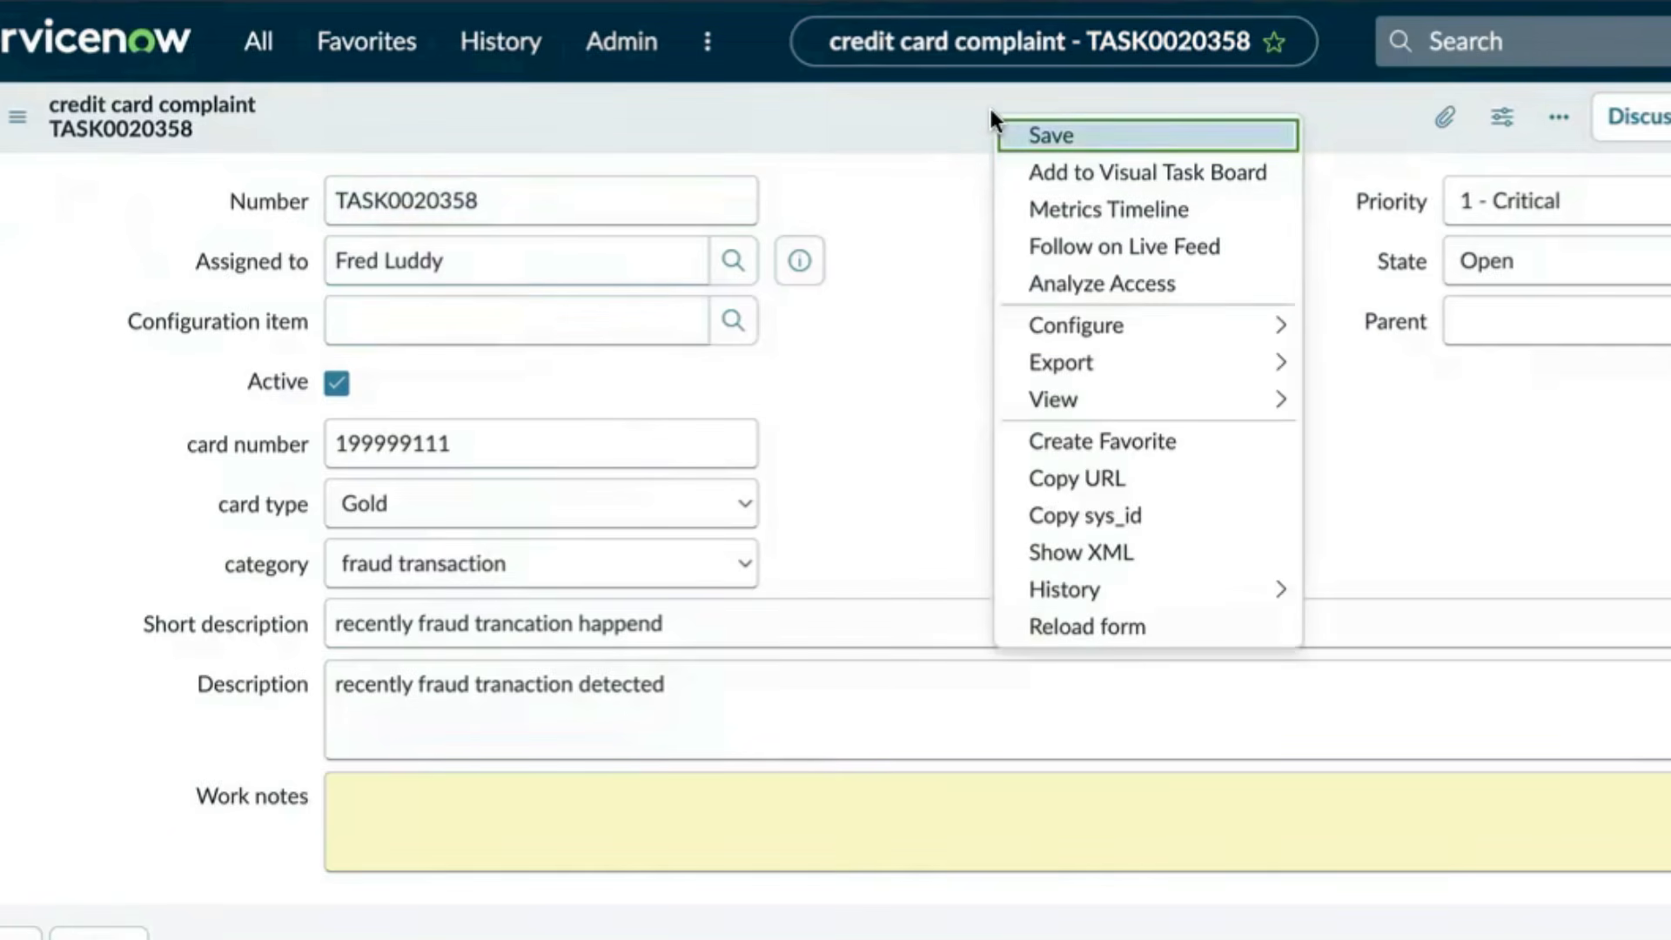
mouse_move(1126, 326)
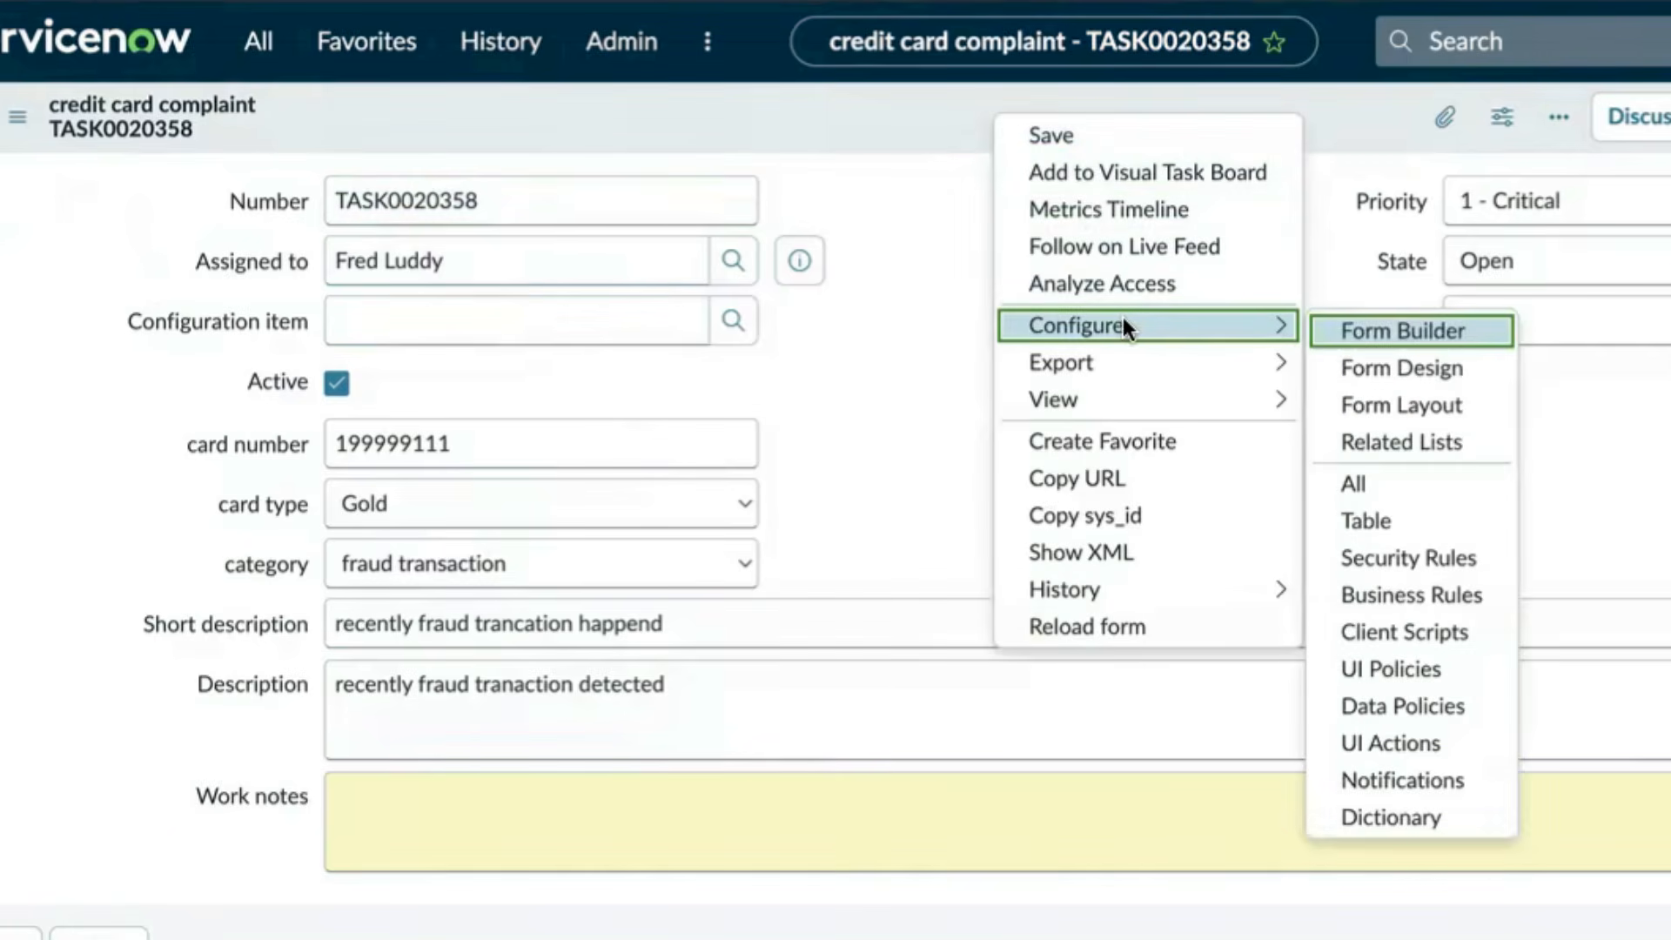
left_click(1378, 403)
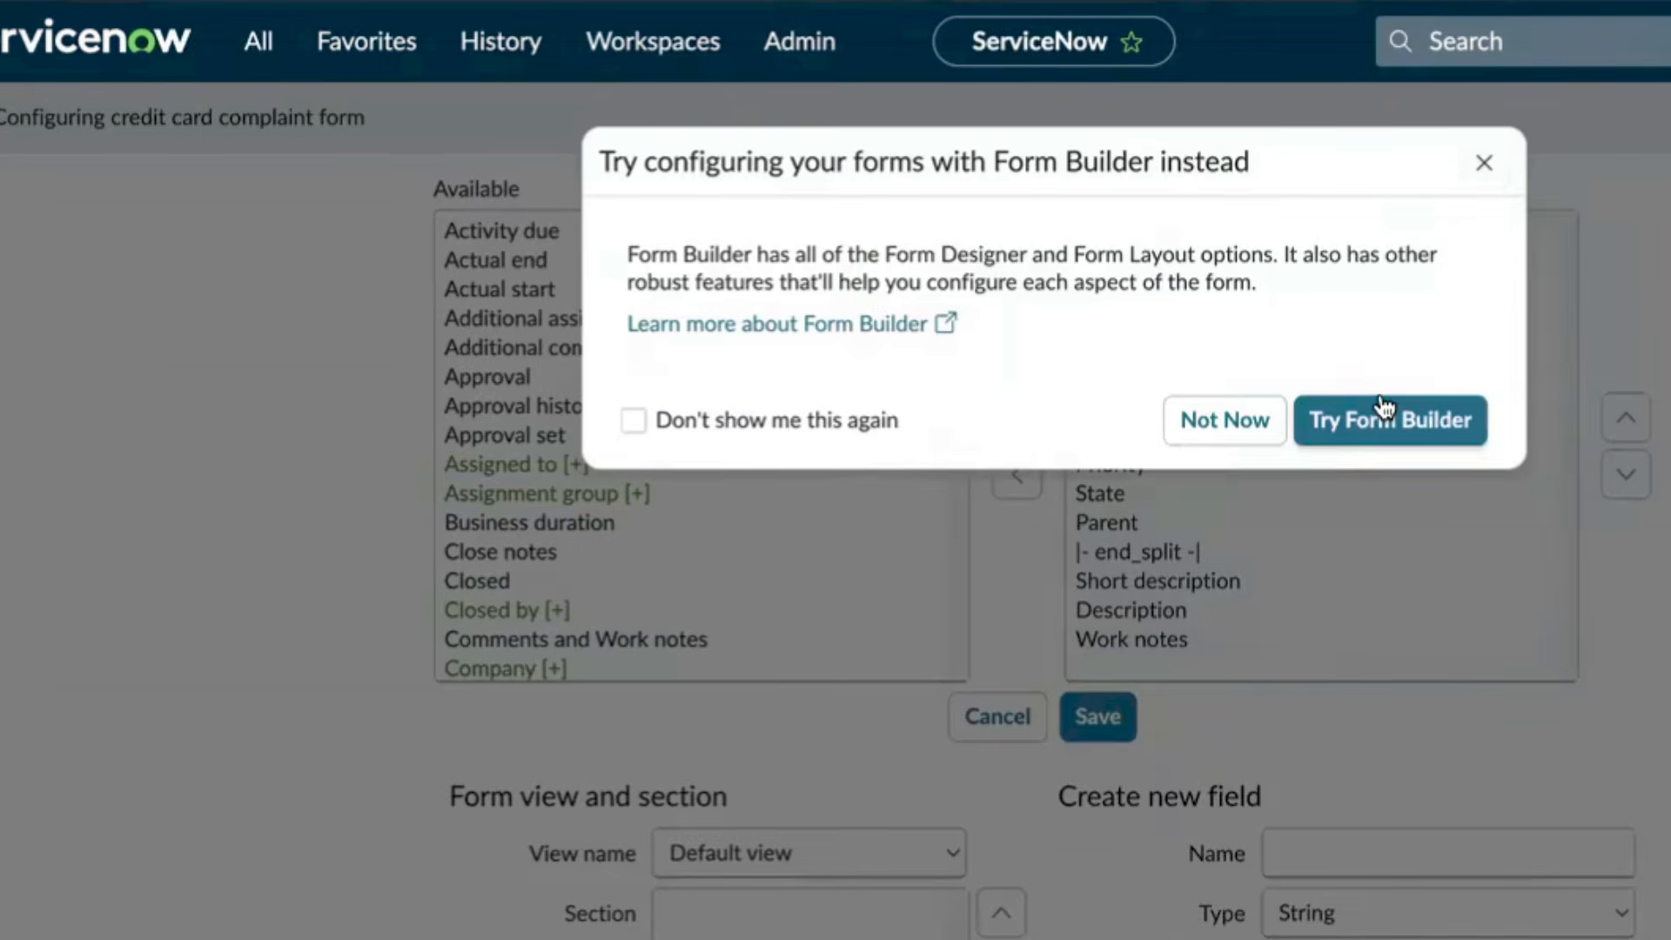
left_click(1251, 423)
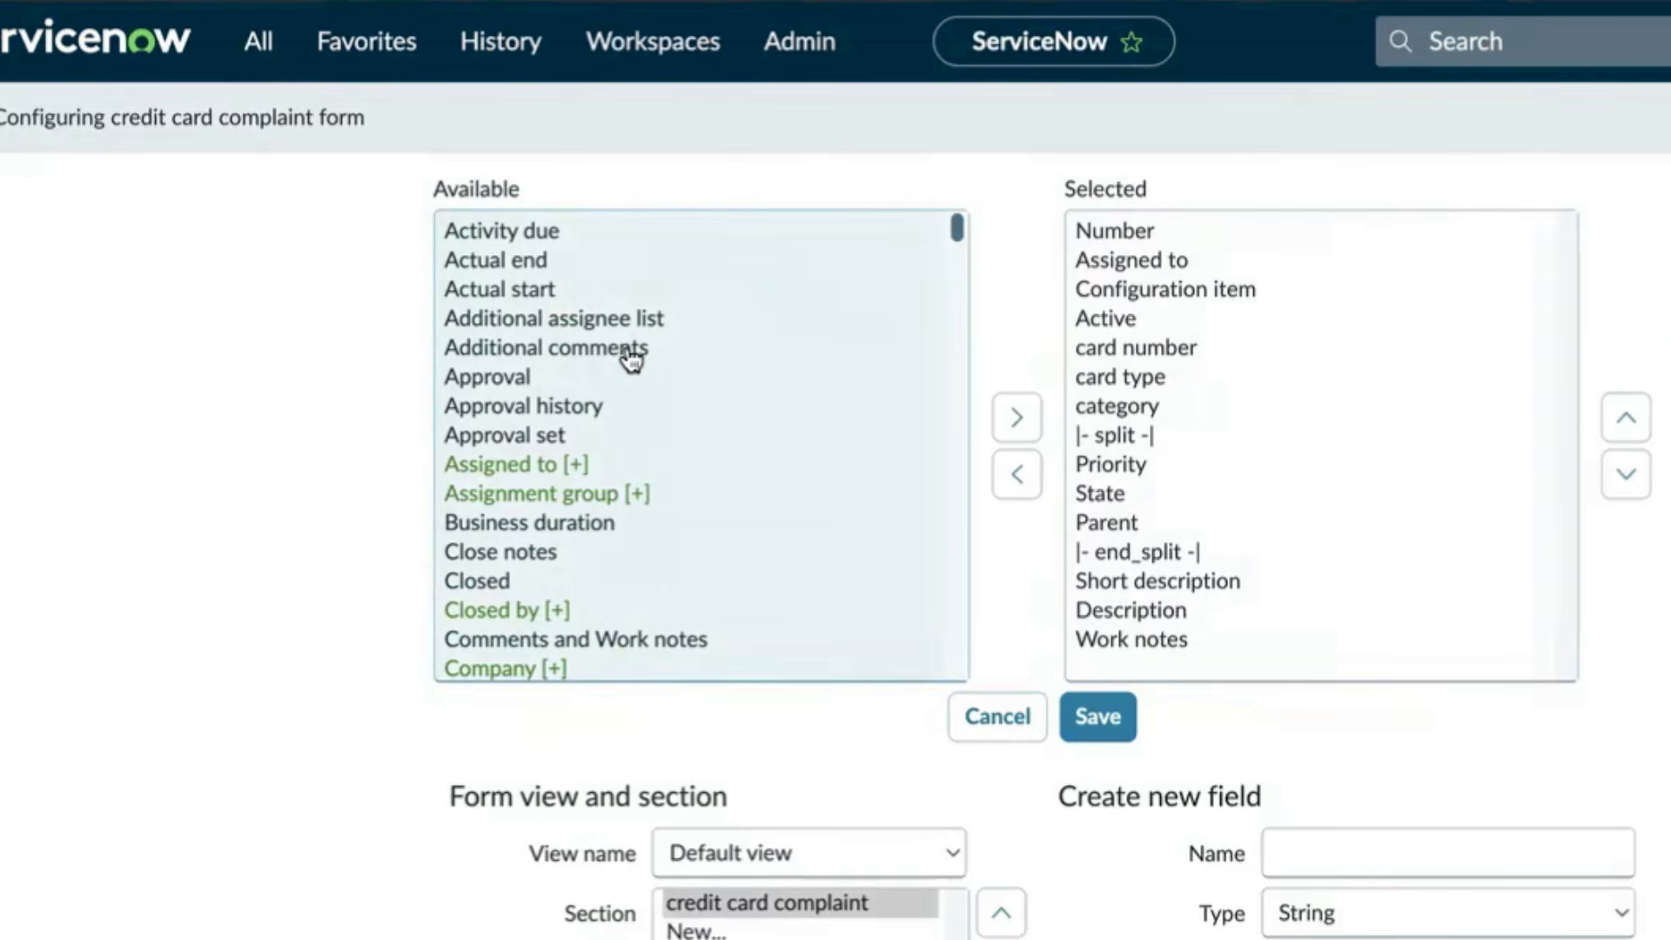
Look through the available fields and move card number to the start of the selected fields.
left_click_drag(949, 234, 949, 298)
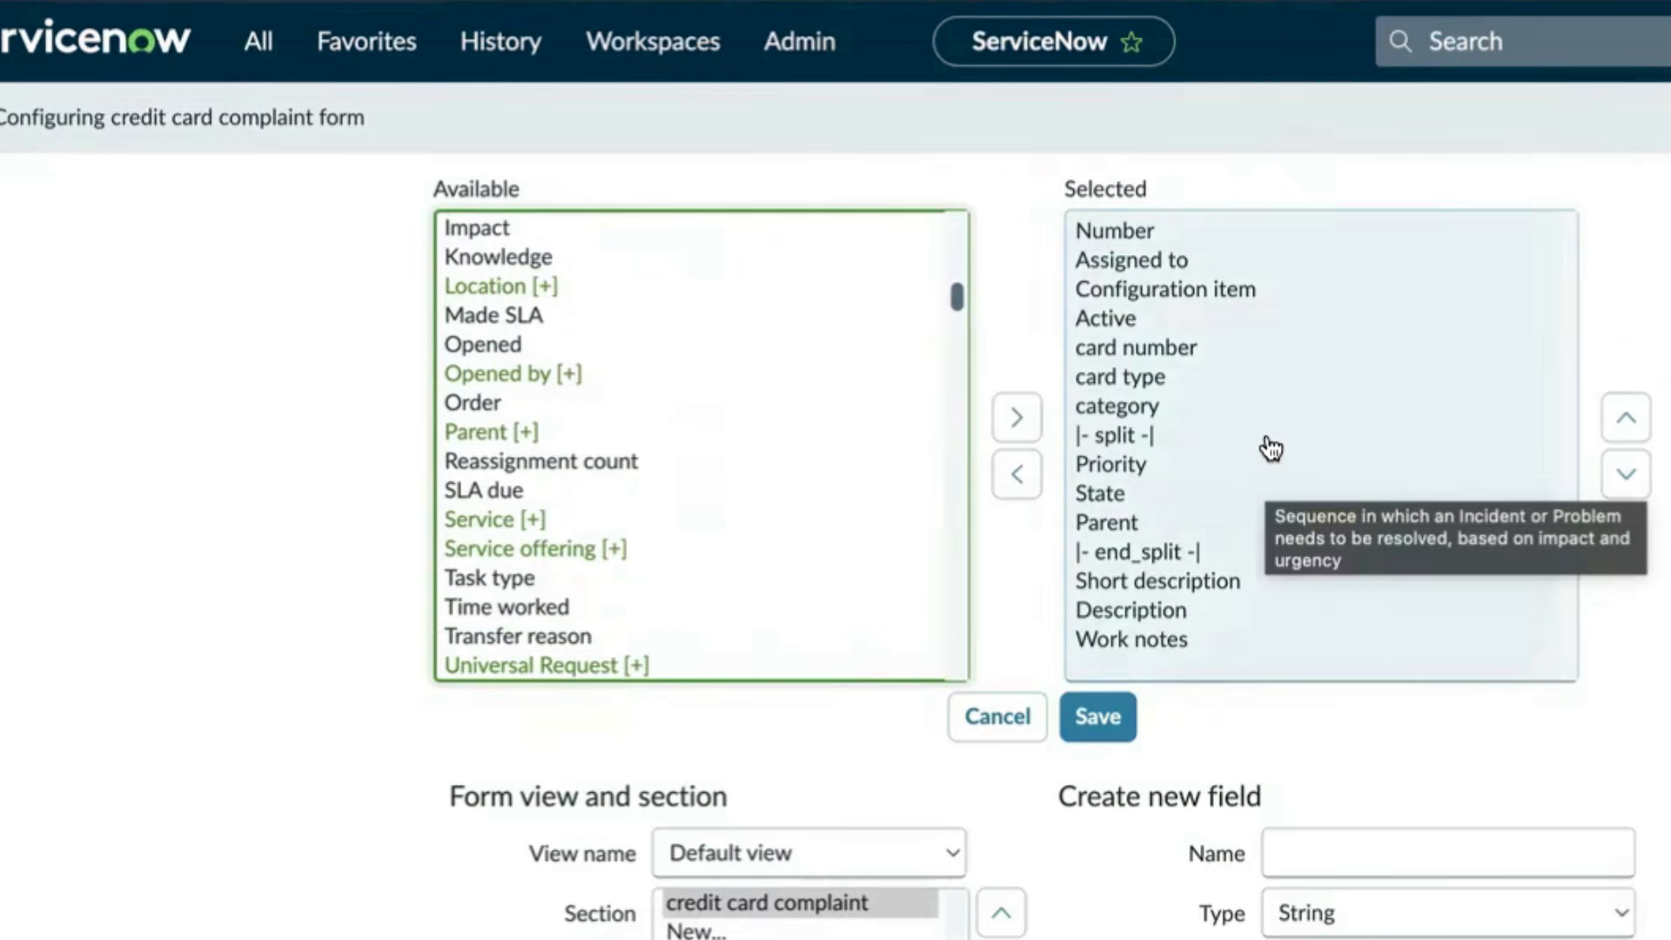
scroll(1266, 452, "down", 2)
scroll(1271, 451, "up", 2)
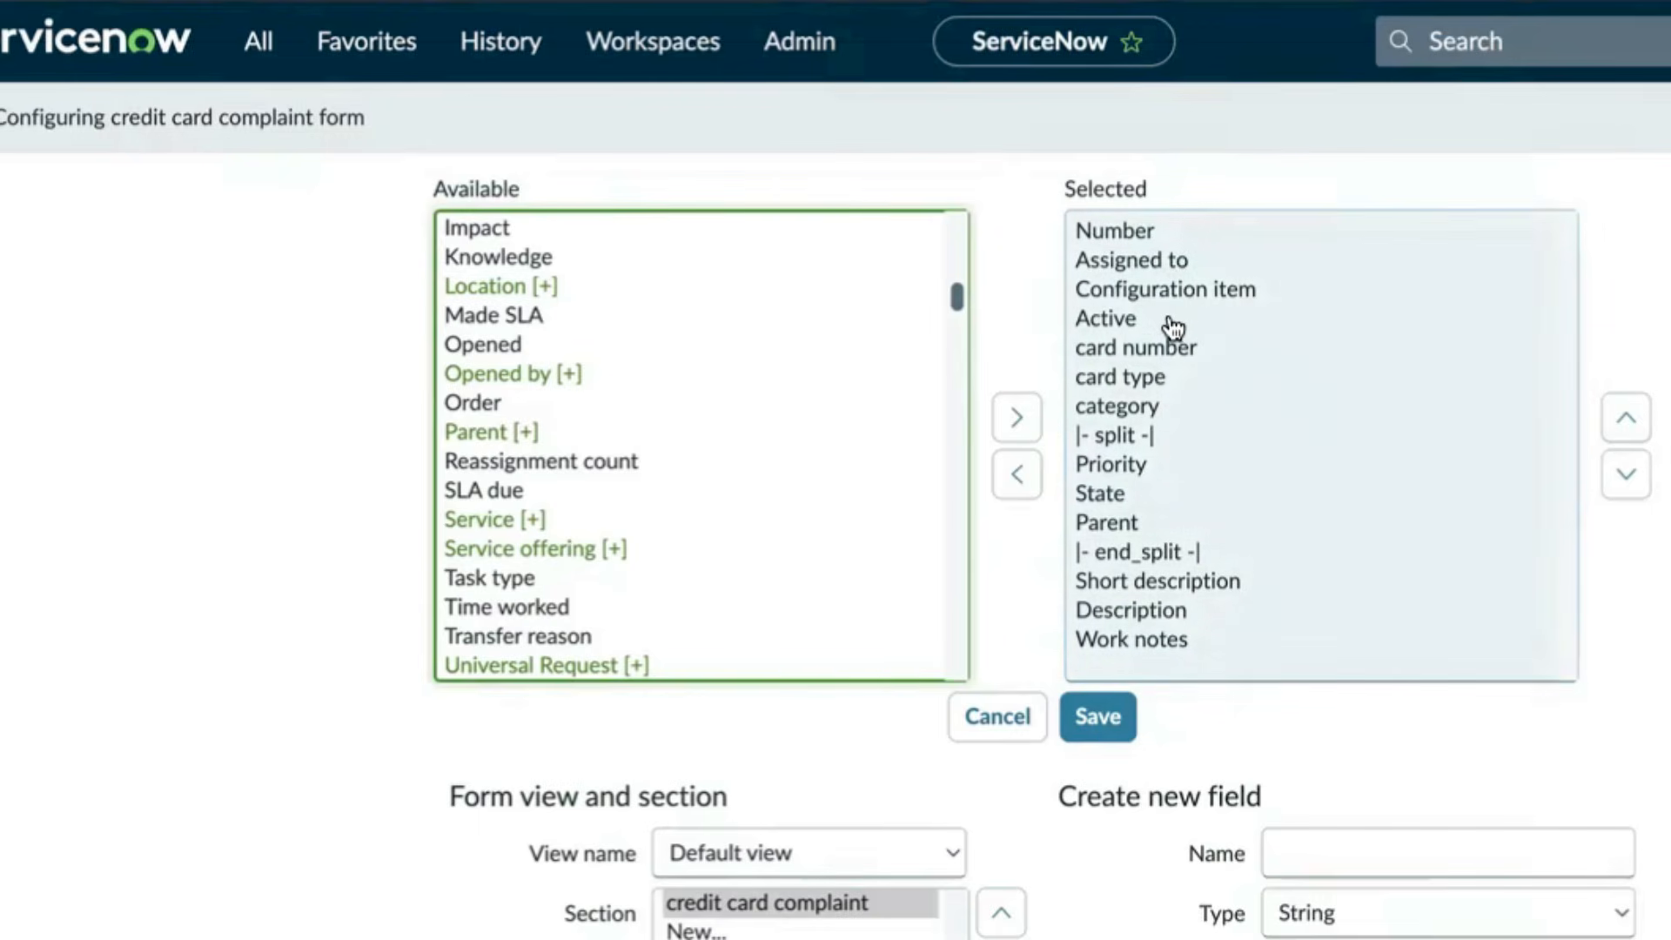
left_click(1168, 352)
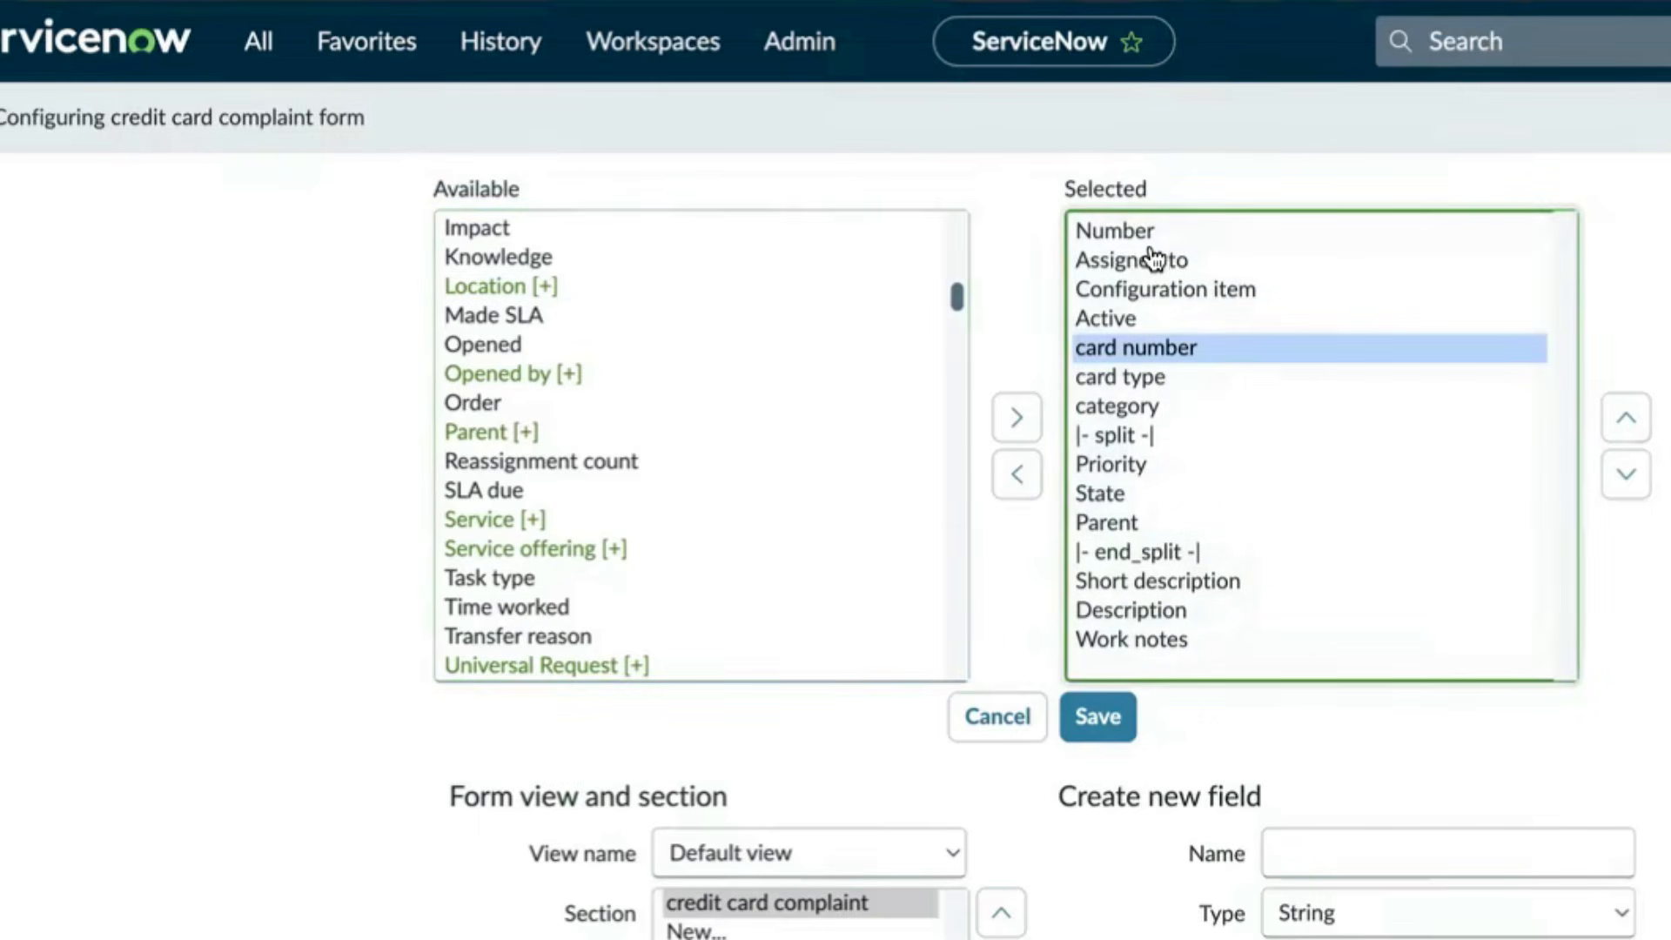
left_click(1624, 425)
left_click(1624, 425)
left_click(1624, 425)
left_click(1624, 425)
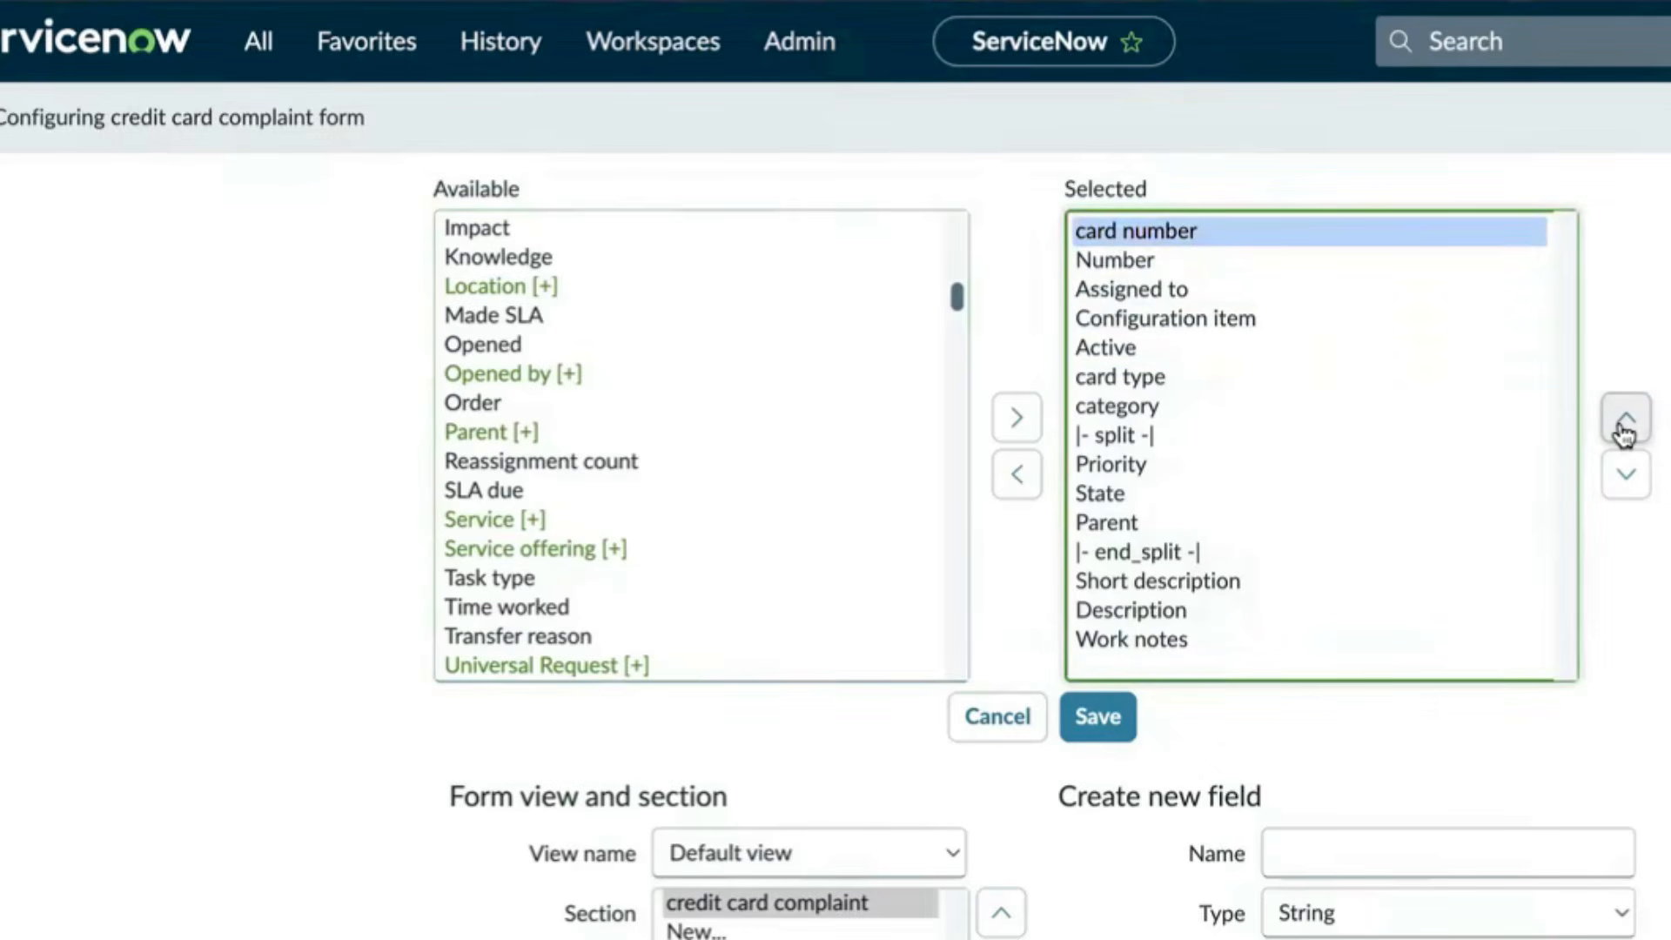
Return card number to its place between Active and card type, and go back to the complaint record.
left_click(1621, 484)
left_click(1618, 484)
left_click(1616, 484)
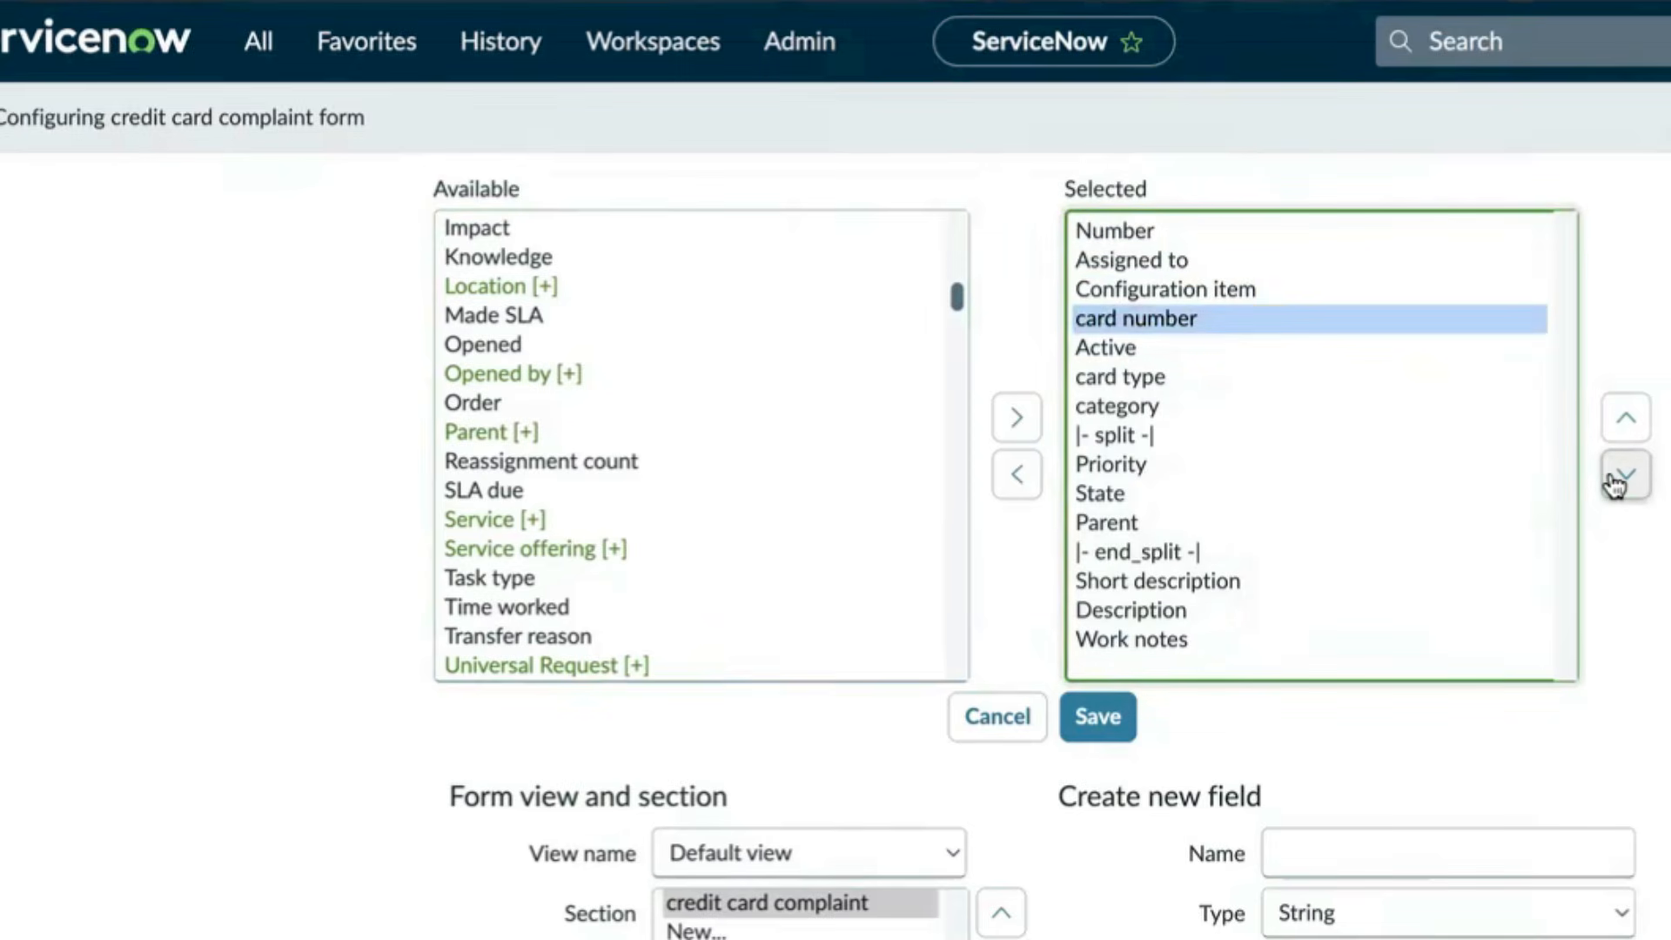
left_click(1616, 484)
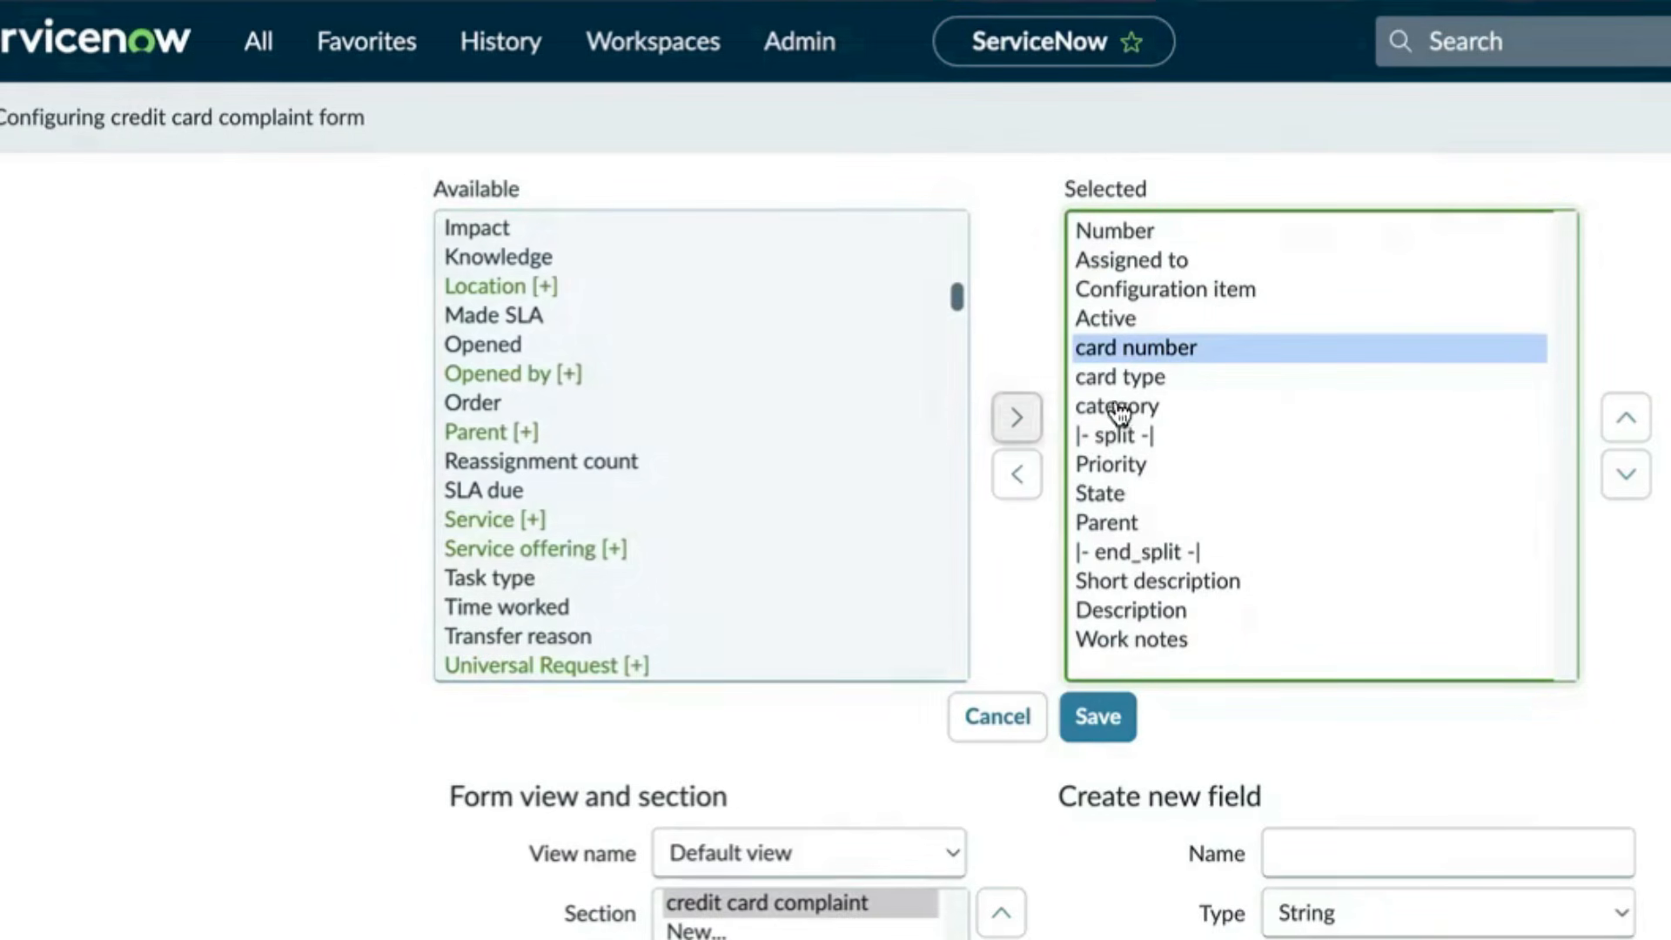
right_click(992, 118)
left_click(1386, 115)
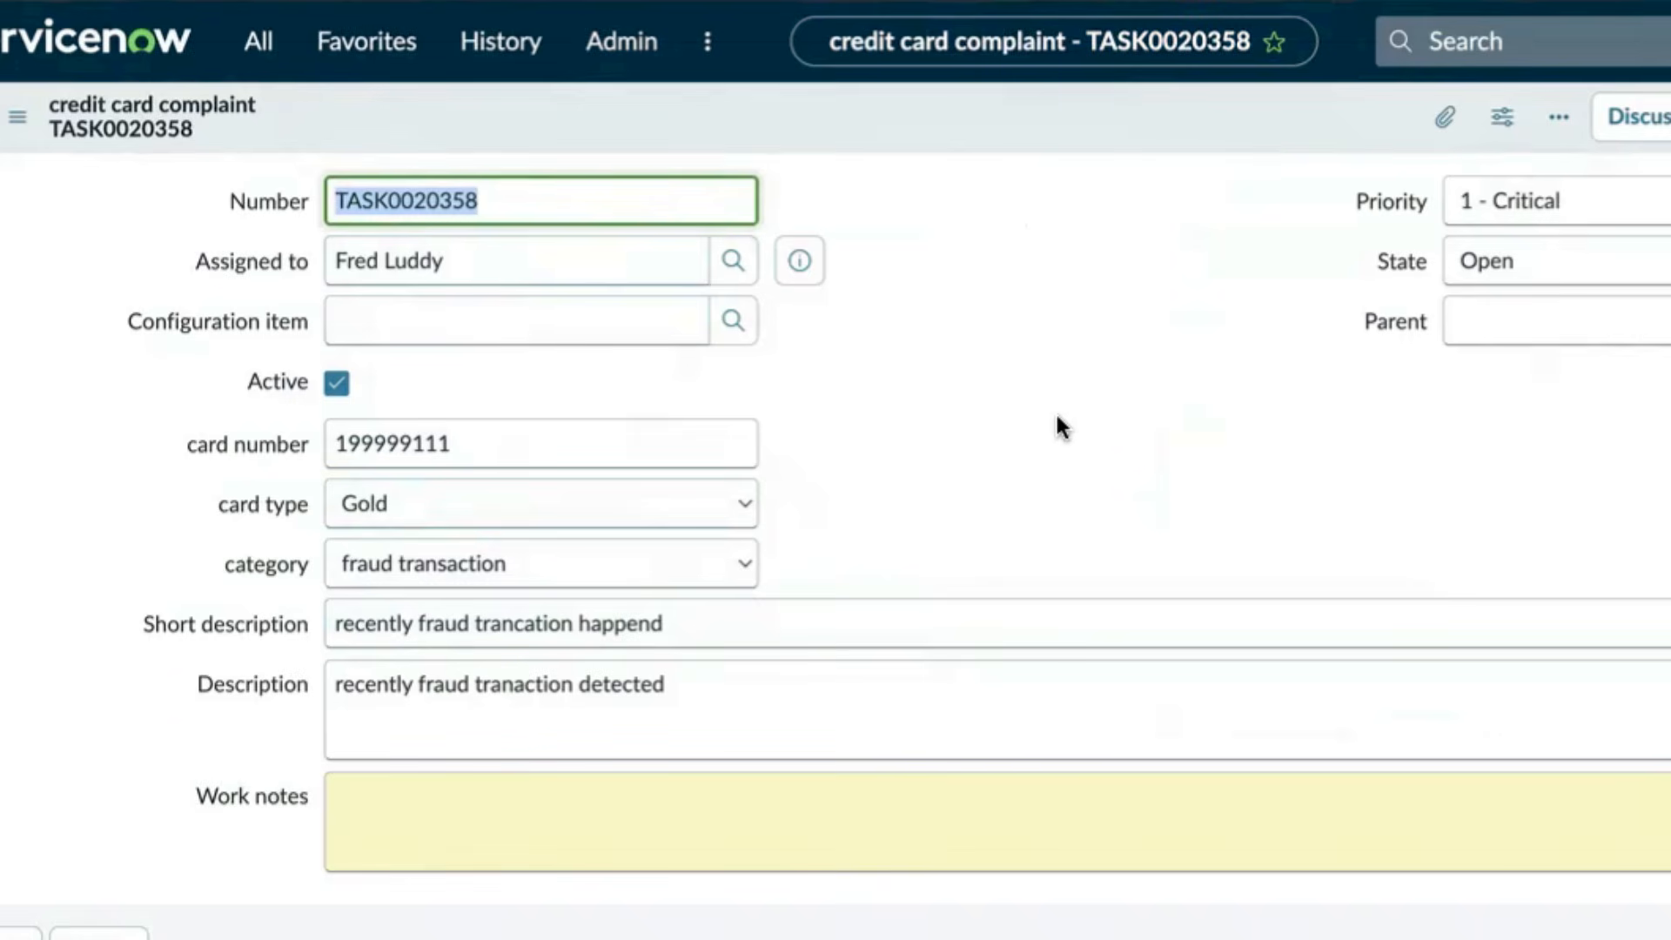
right_click(963, 125)
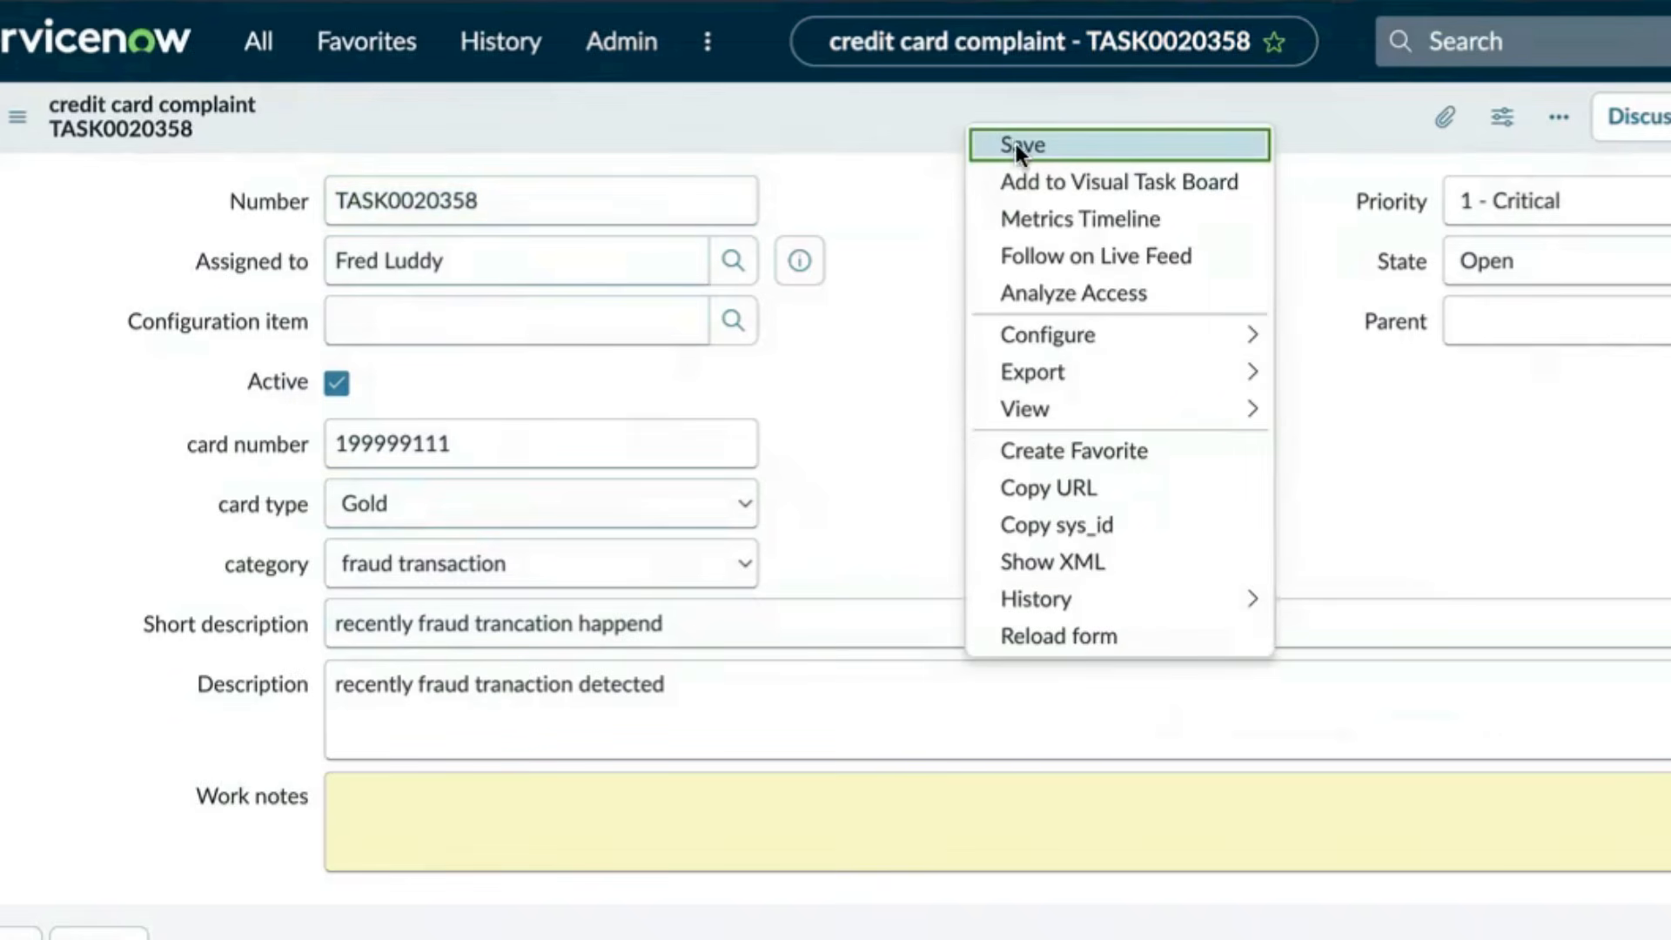
mouse_move(1126, 336)
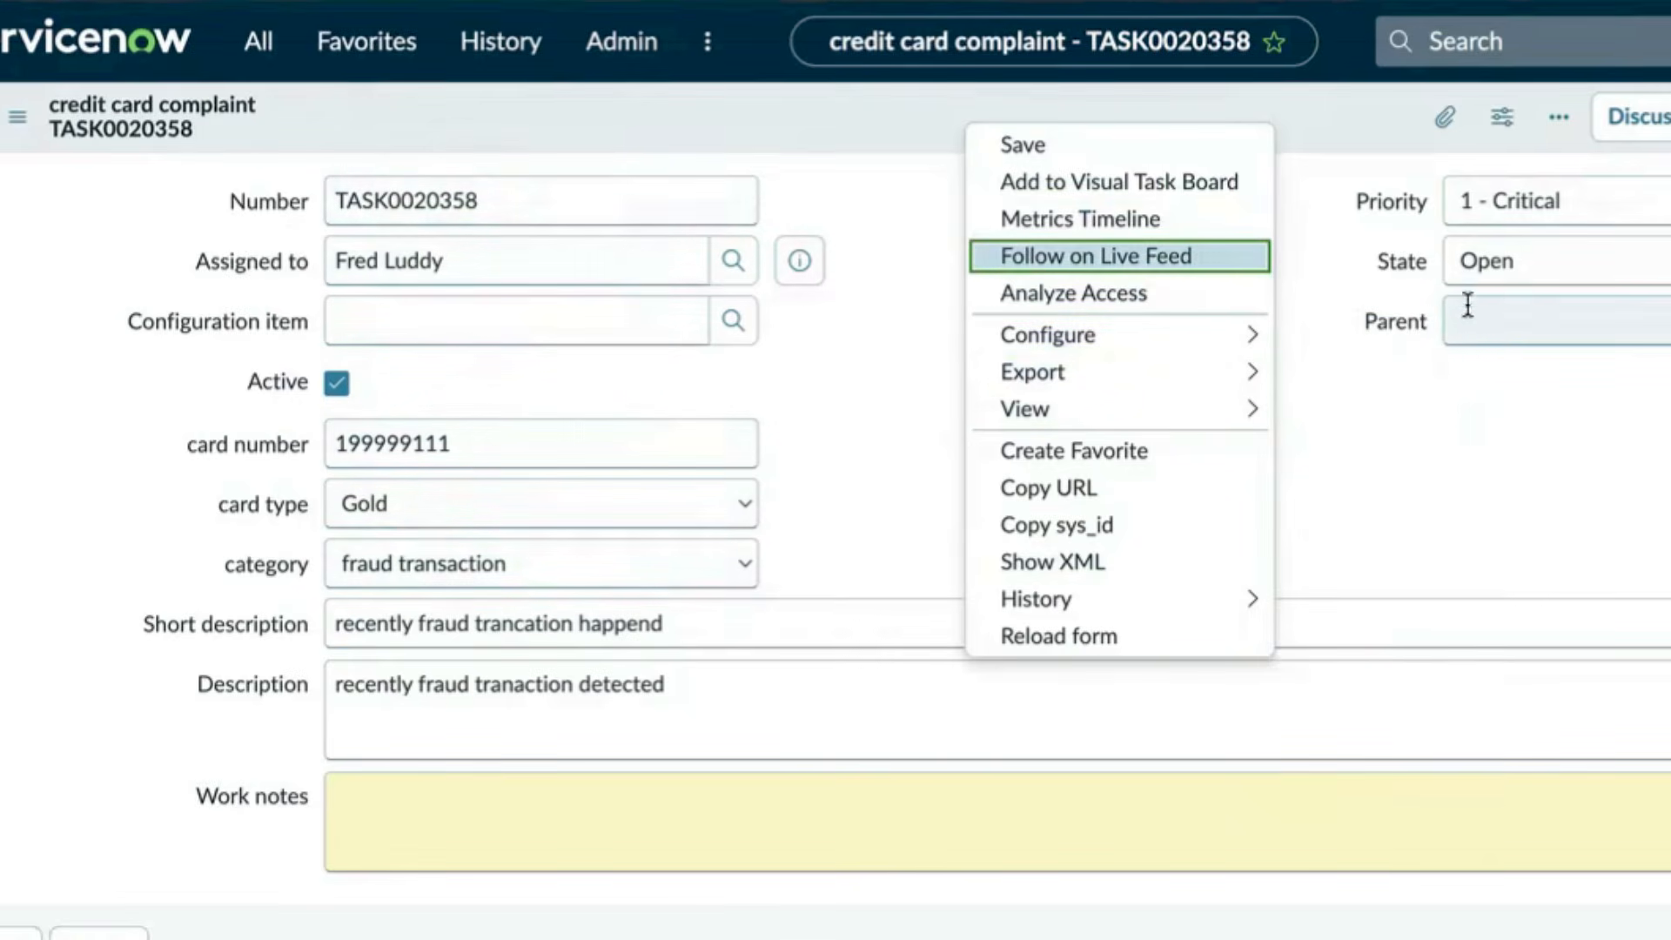
mouse_move(986, 374)
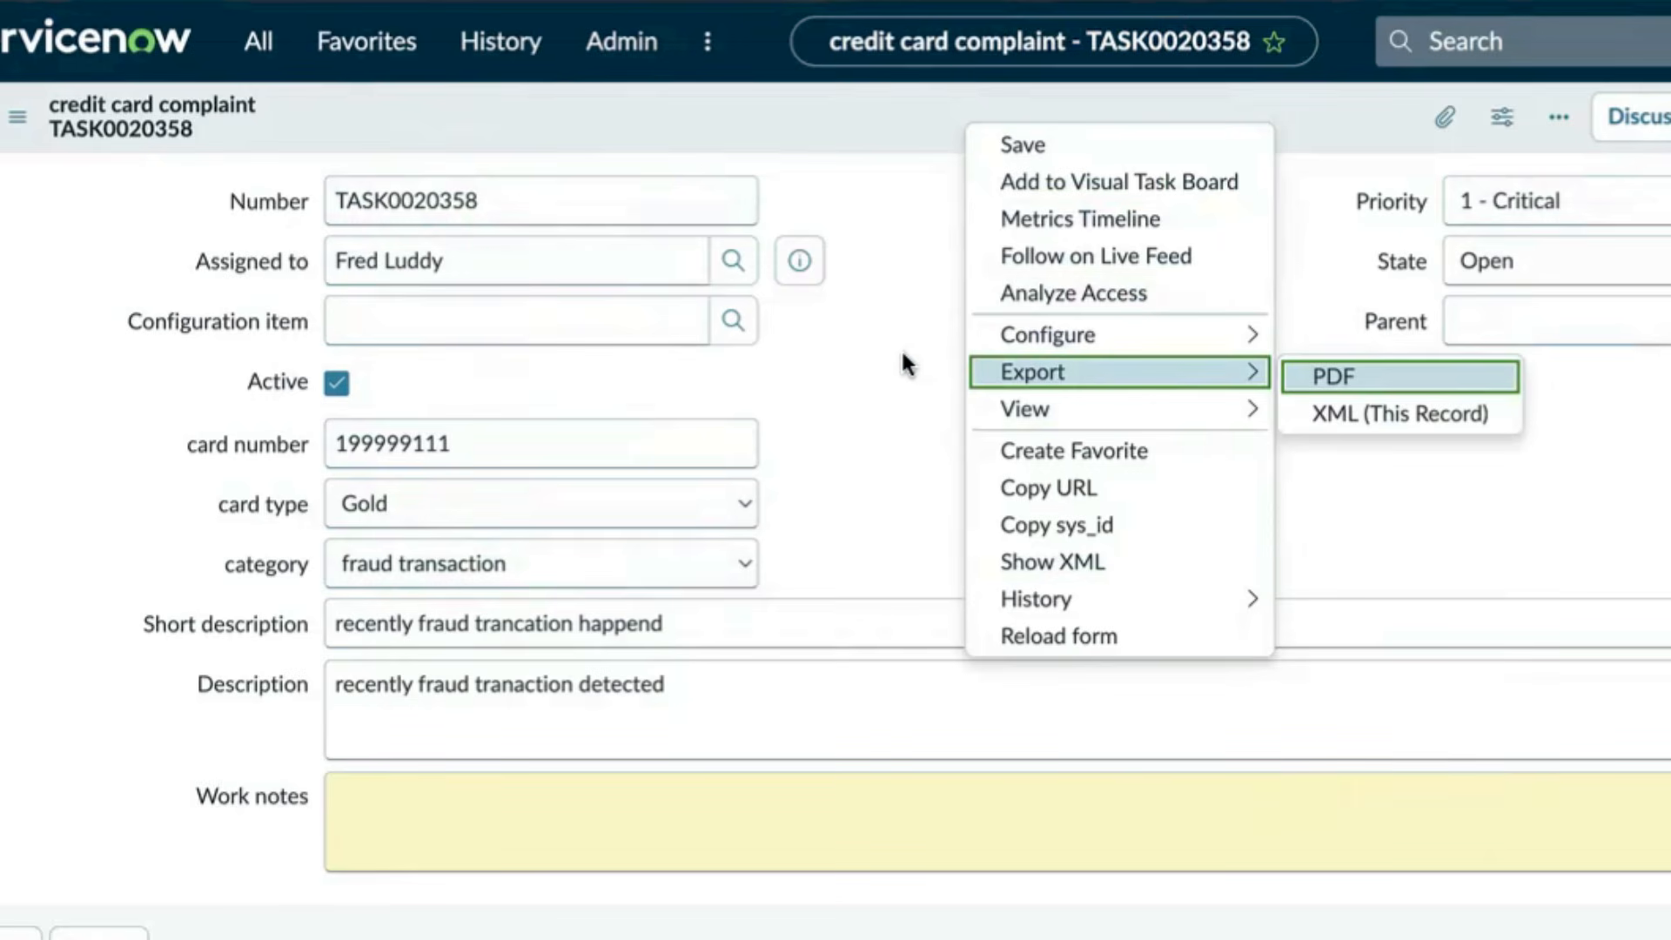
mouse_move(1047, 339)
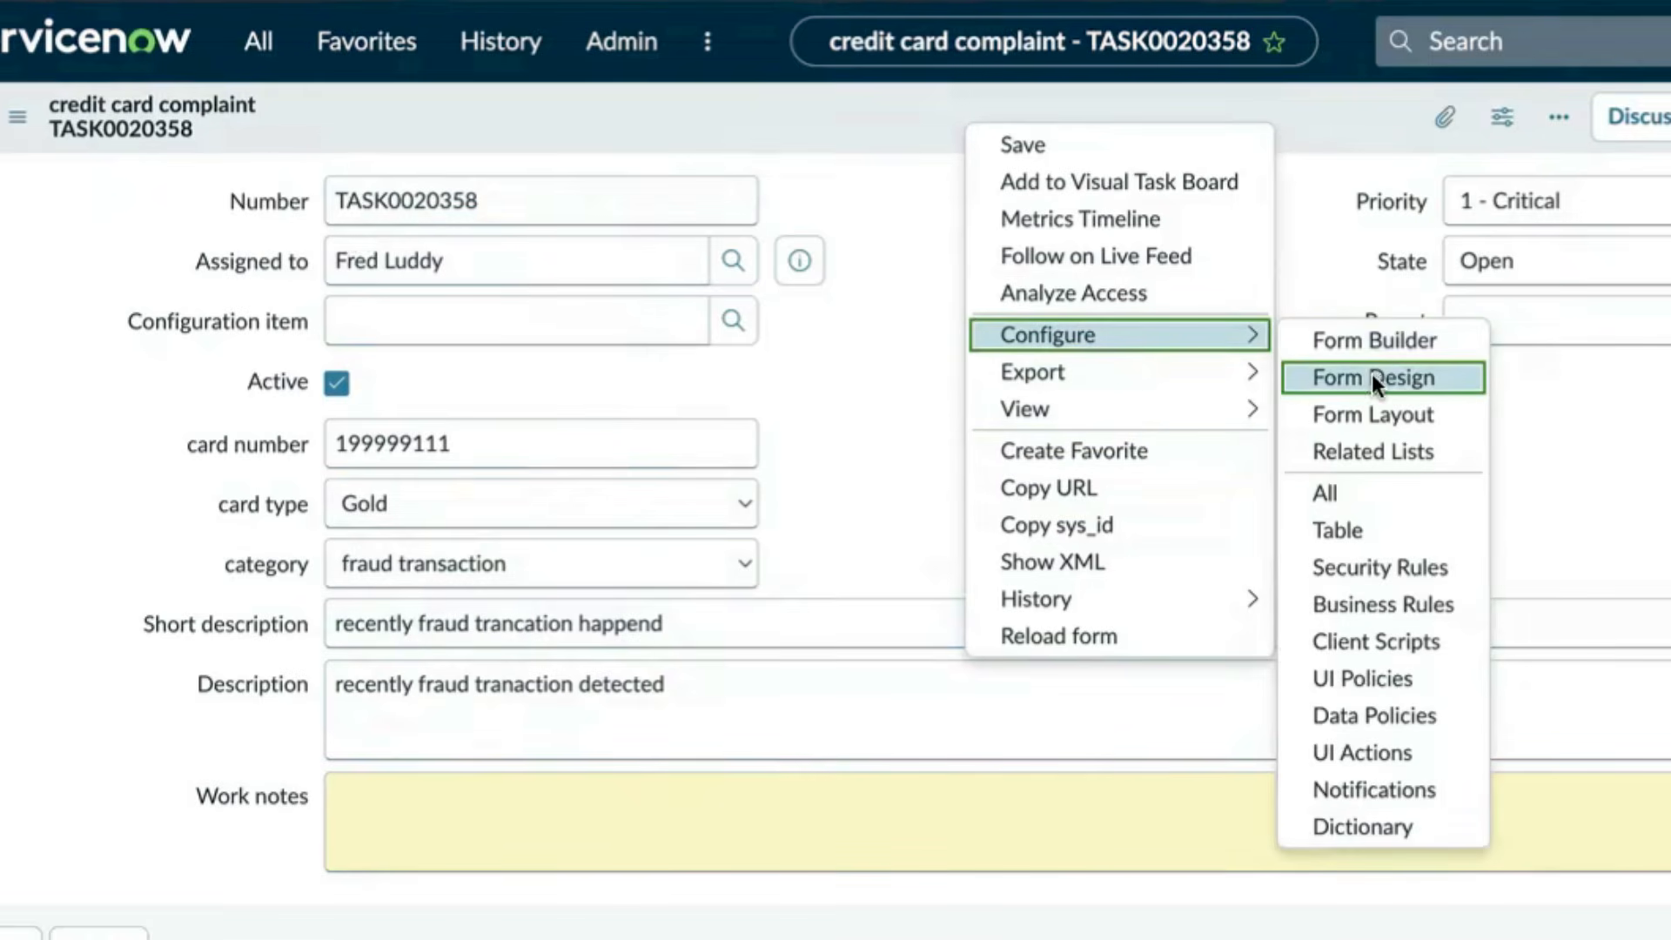
left_click(905, 108)
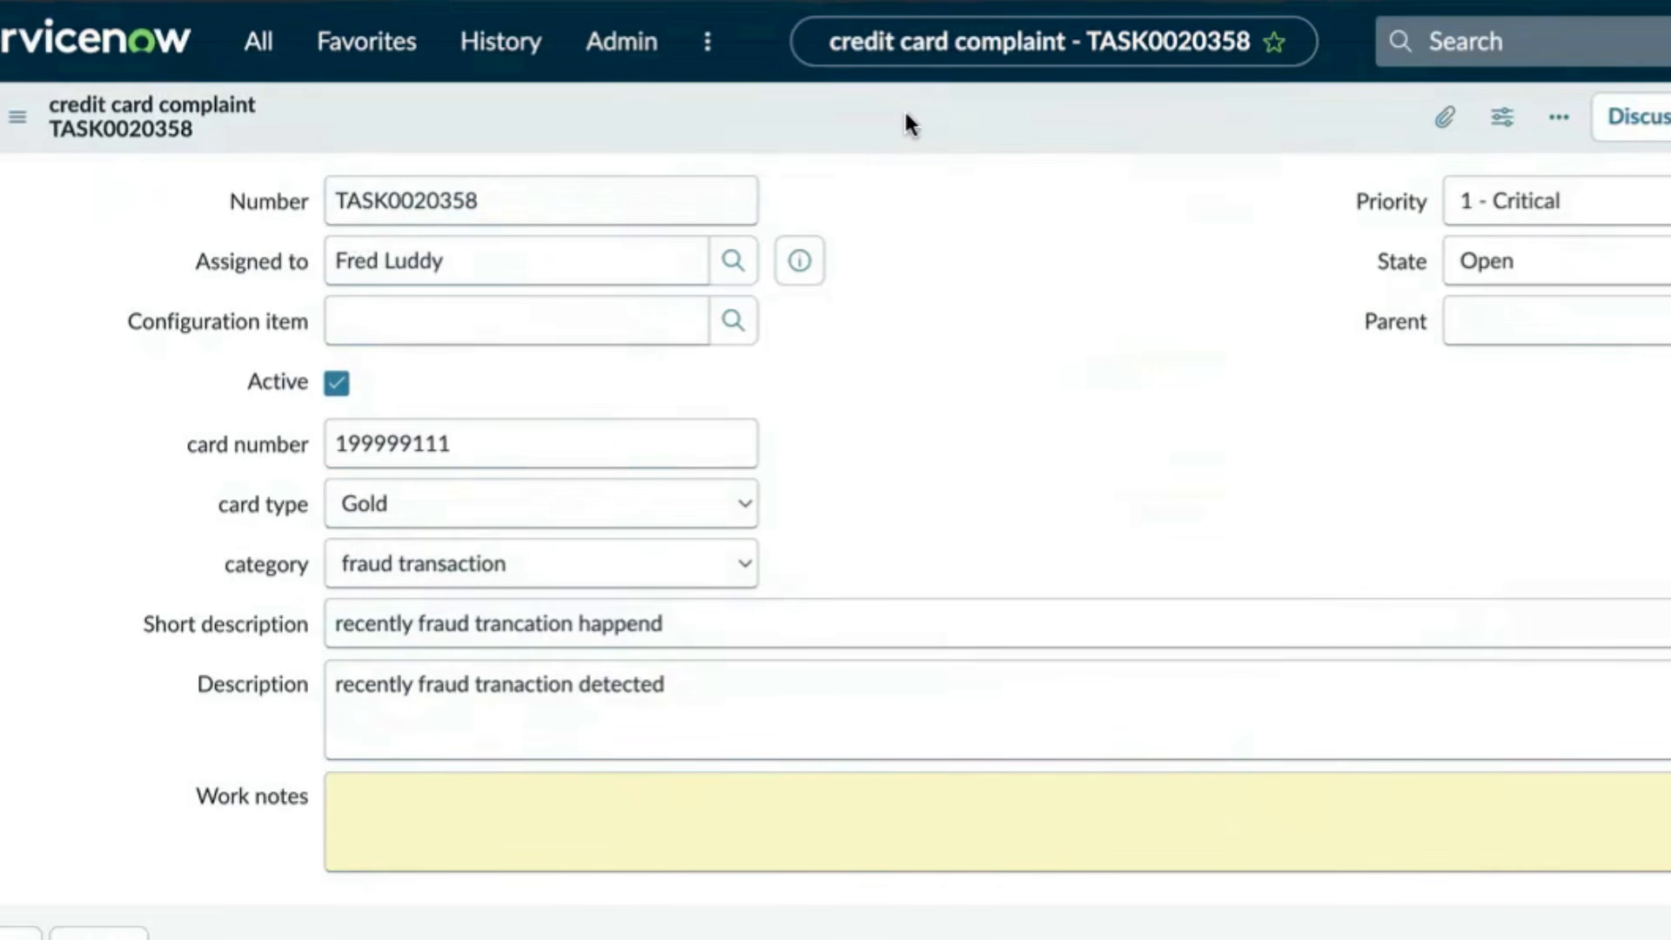
Open the credit card complaint form in Form Design, declining the Form Builder suggestion.
right_click(905, 108)
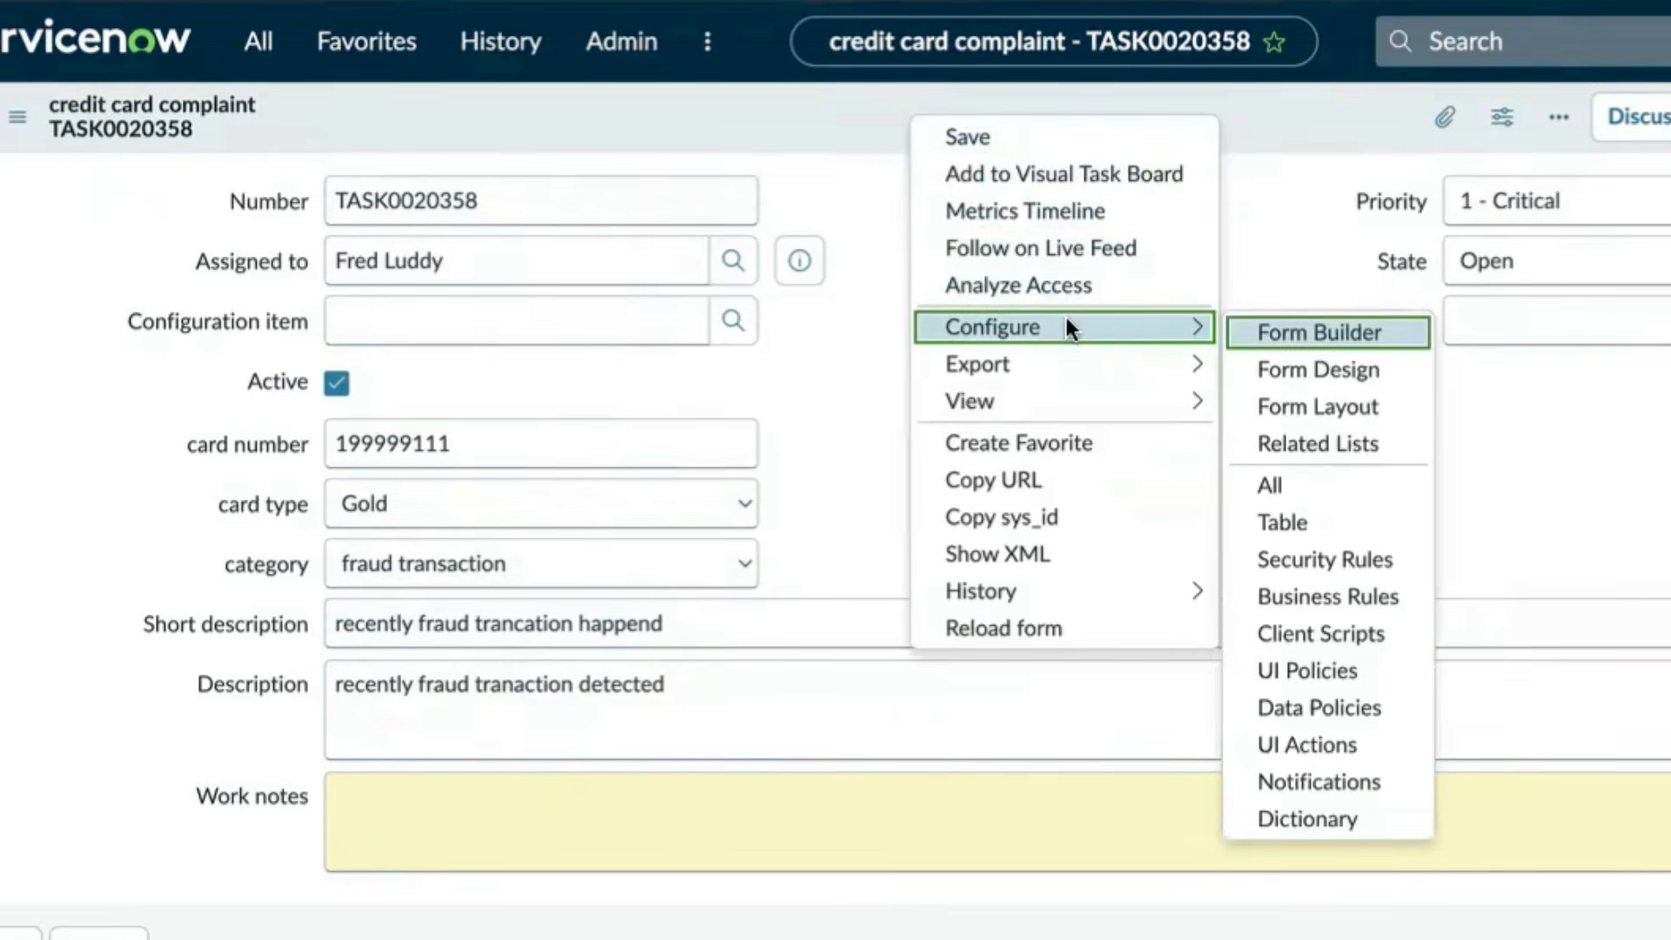
left_click(1276, 364)
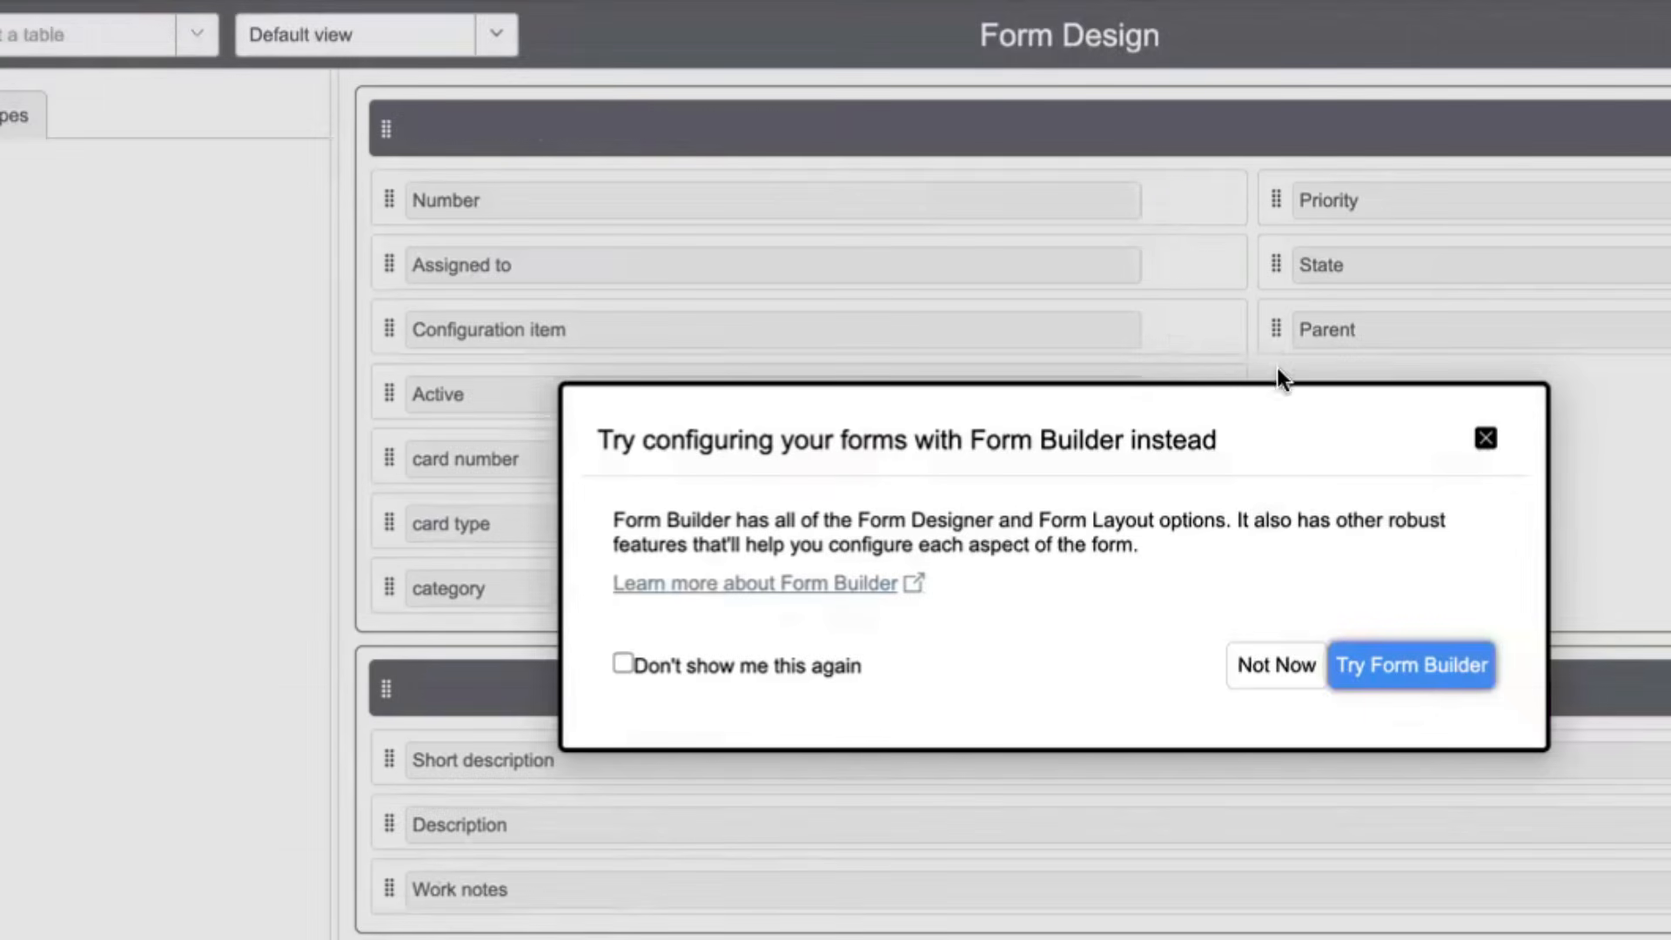
left_click(1256, 667)
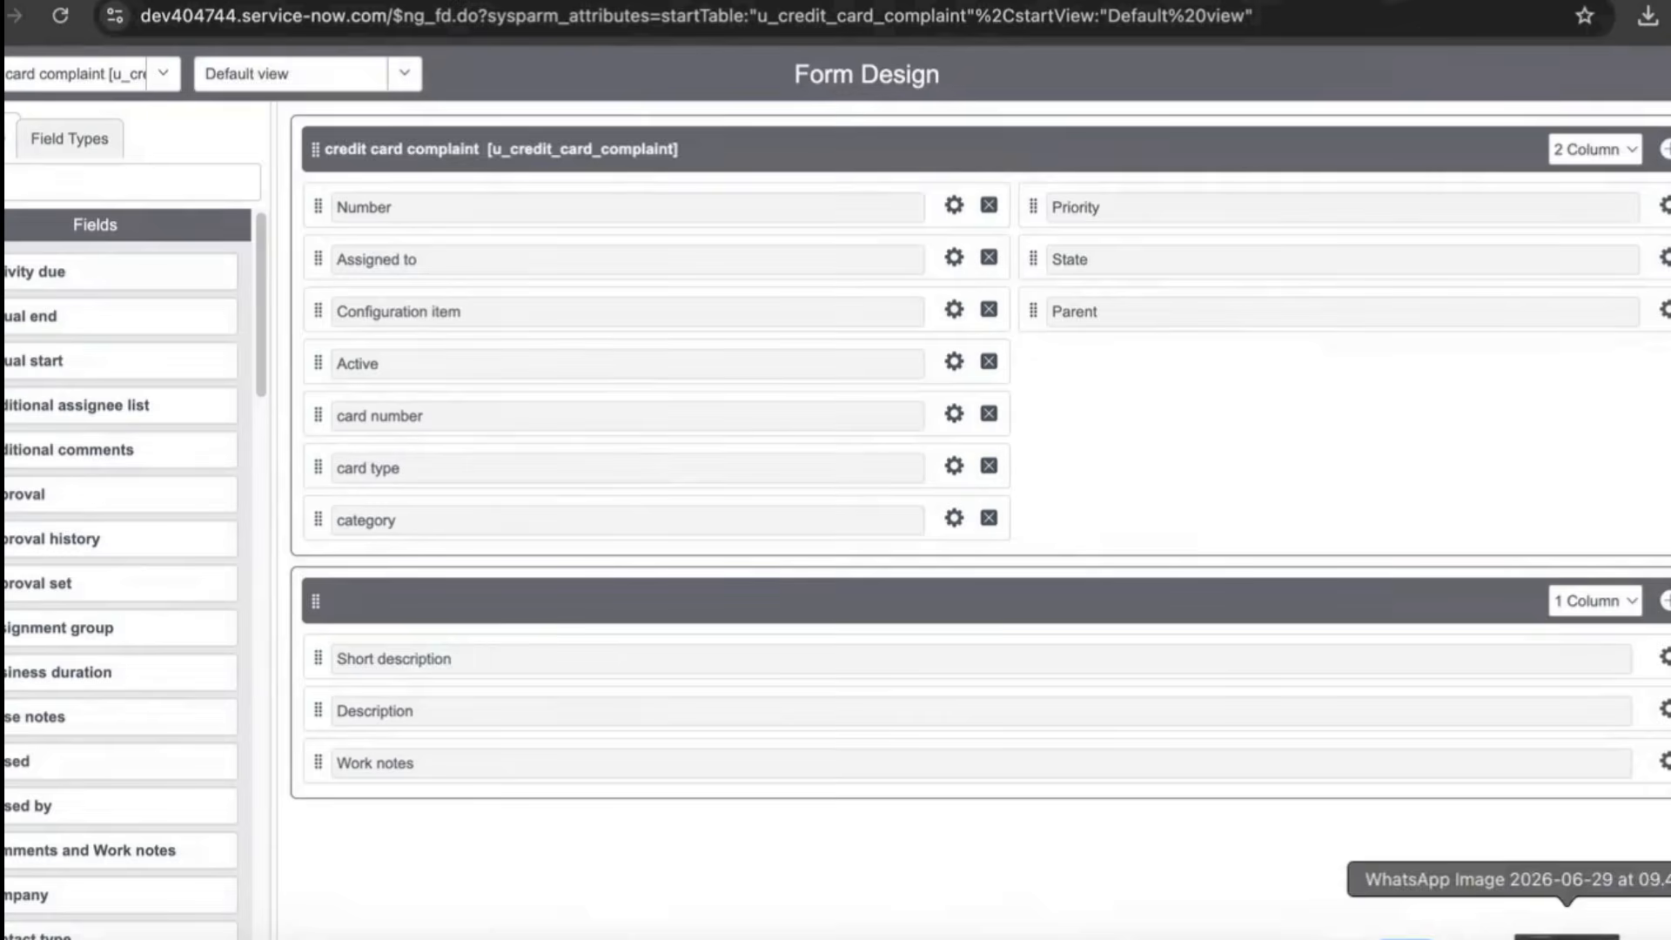
Rename the form's first section as "complaint information", following the reference image.
left_click(1566, 933)
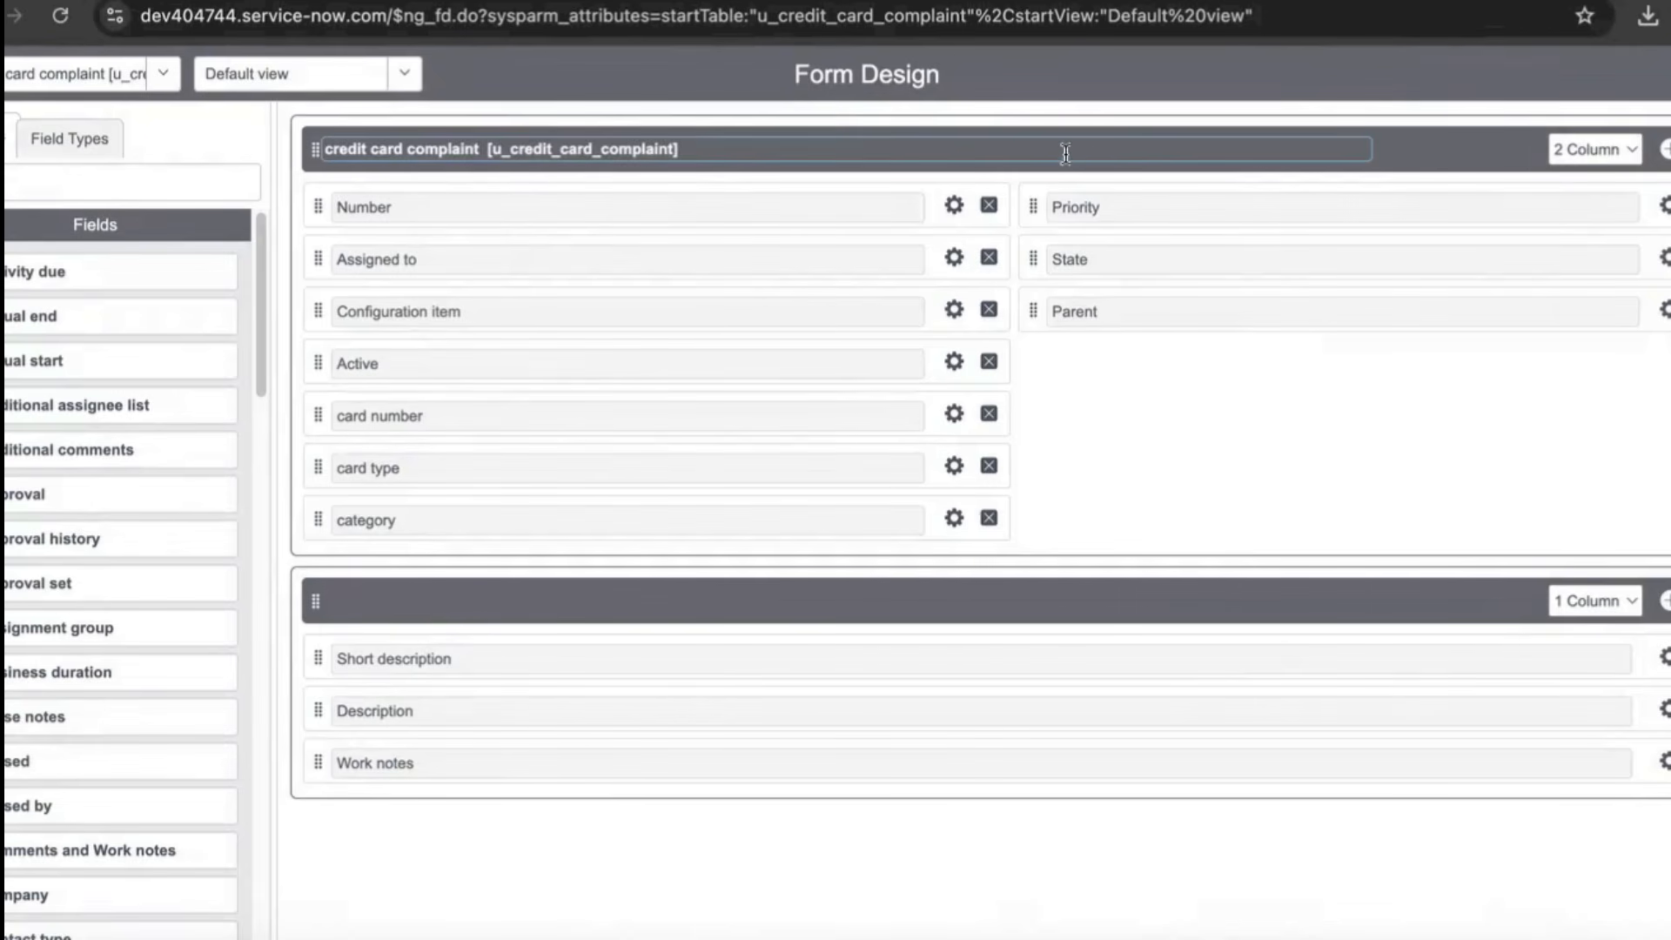
left_click(758, 153)
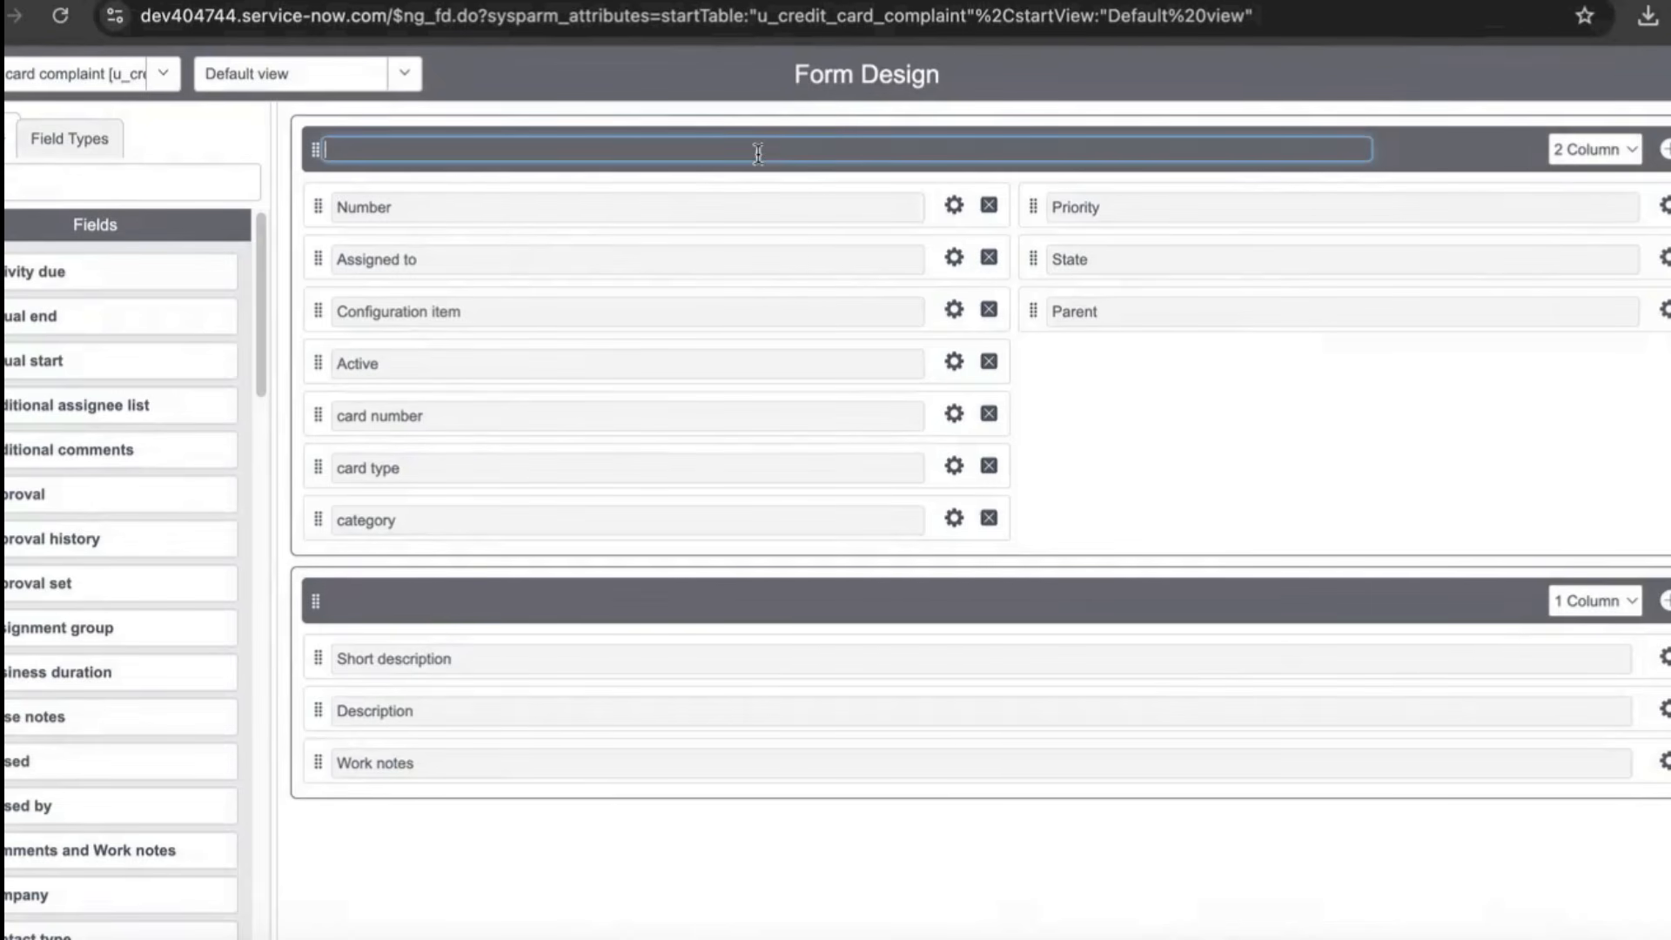
type("complaint information")
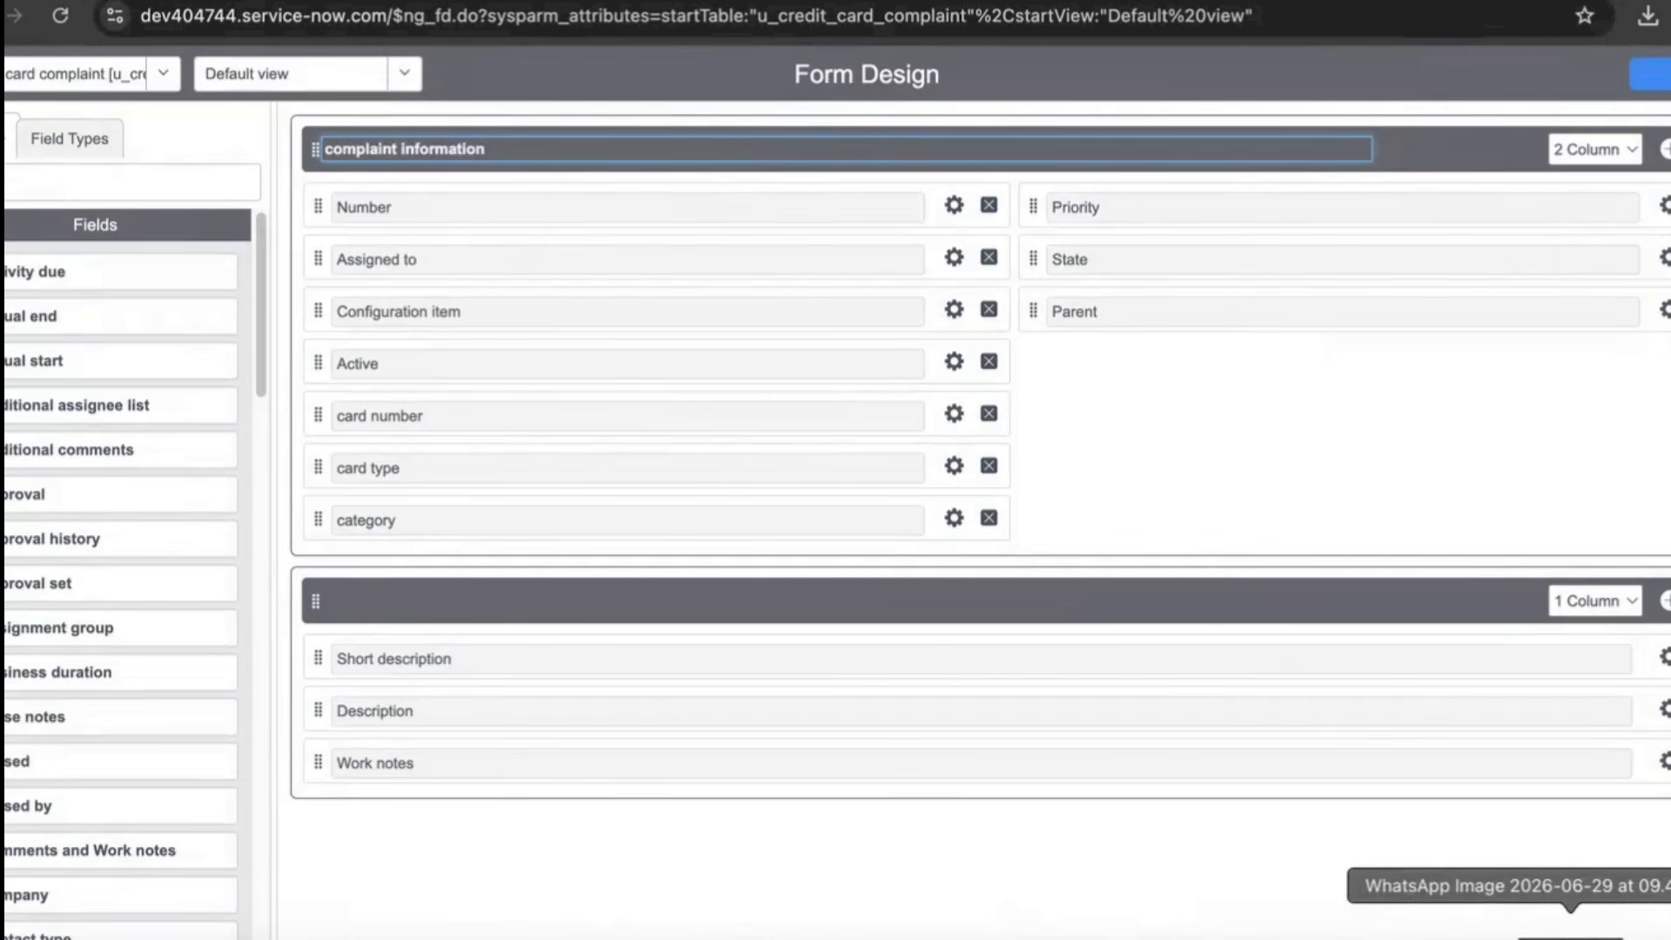
Check the reference form image and remove State, Parent and Priority from the second column of the complaint information section.
left_click(1551, 930)
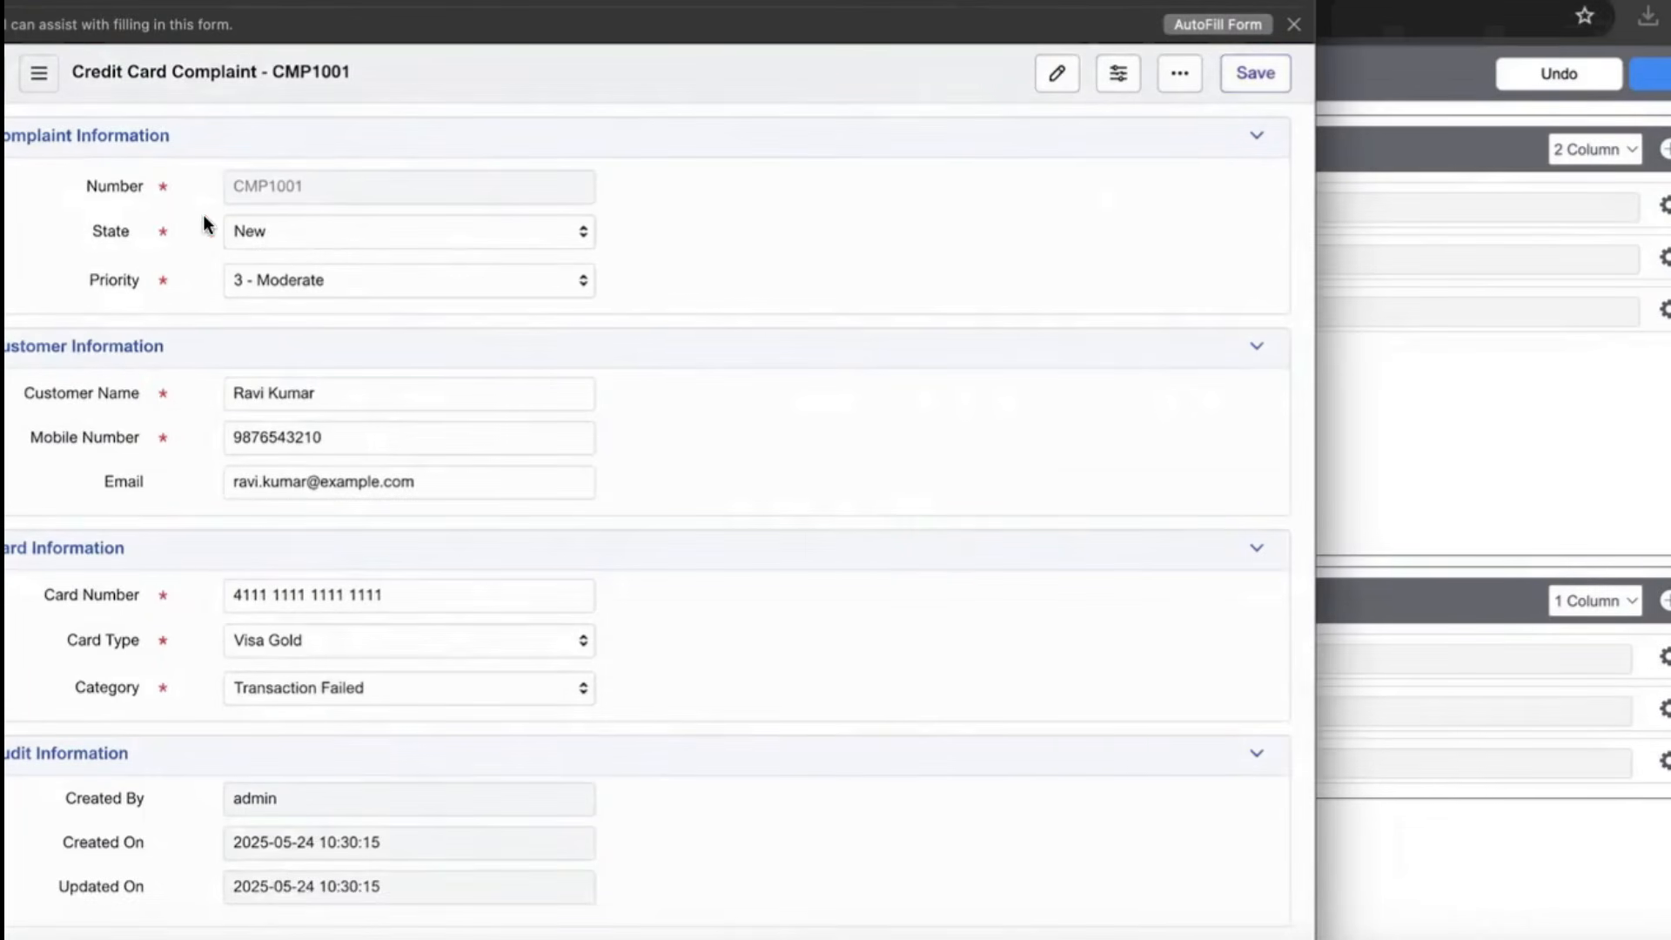
key("super+Tab")
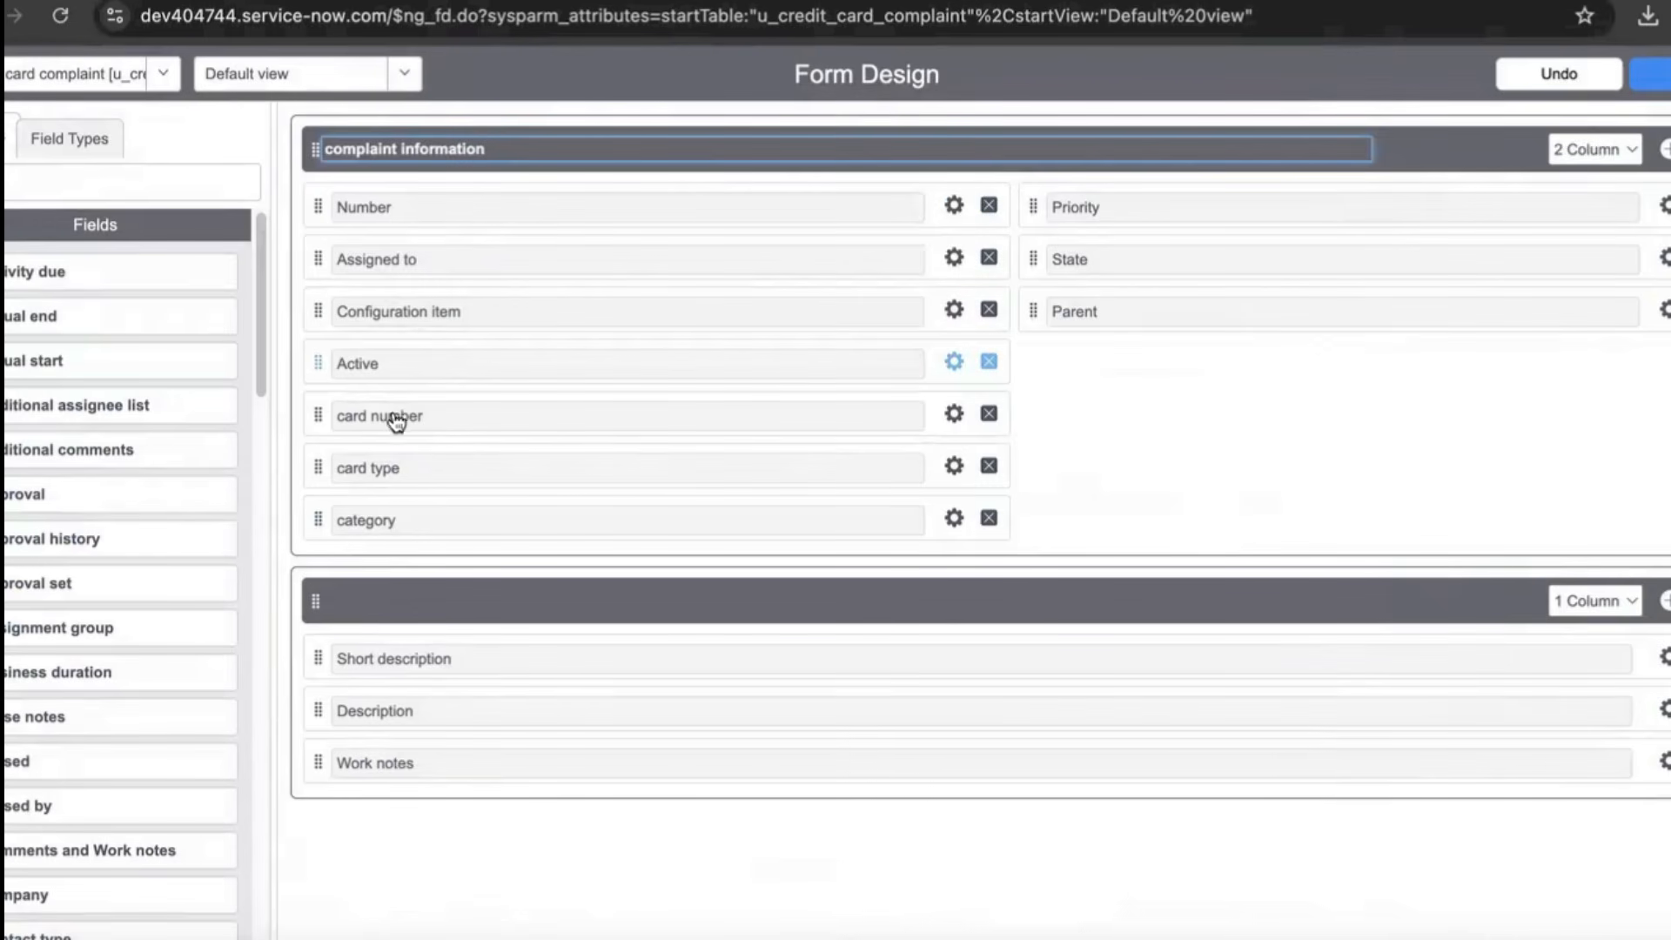
double_click(1090, 266)
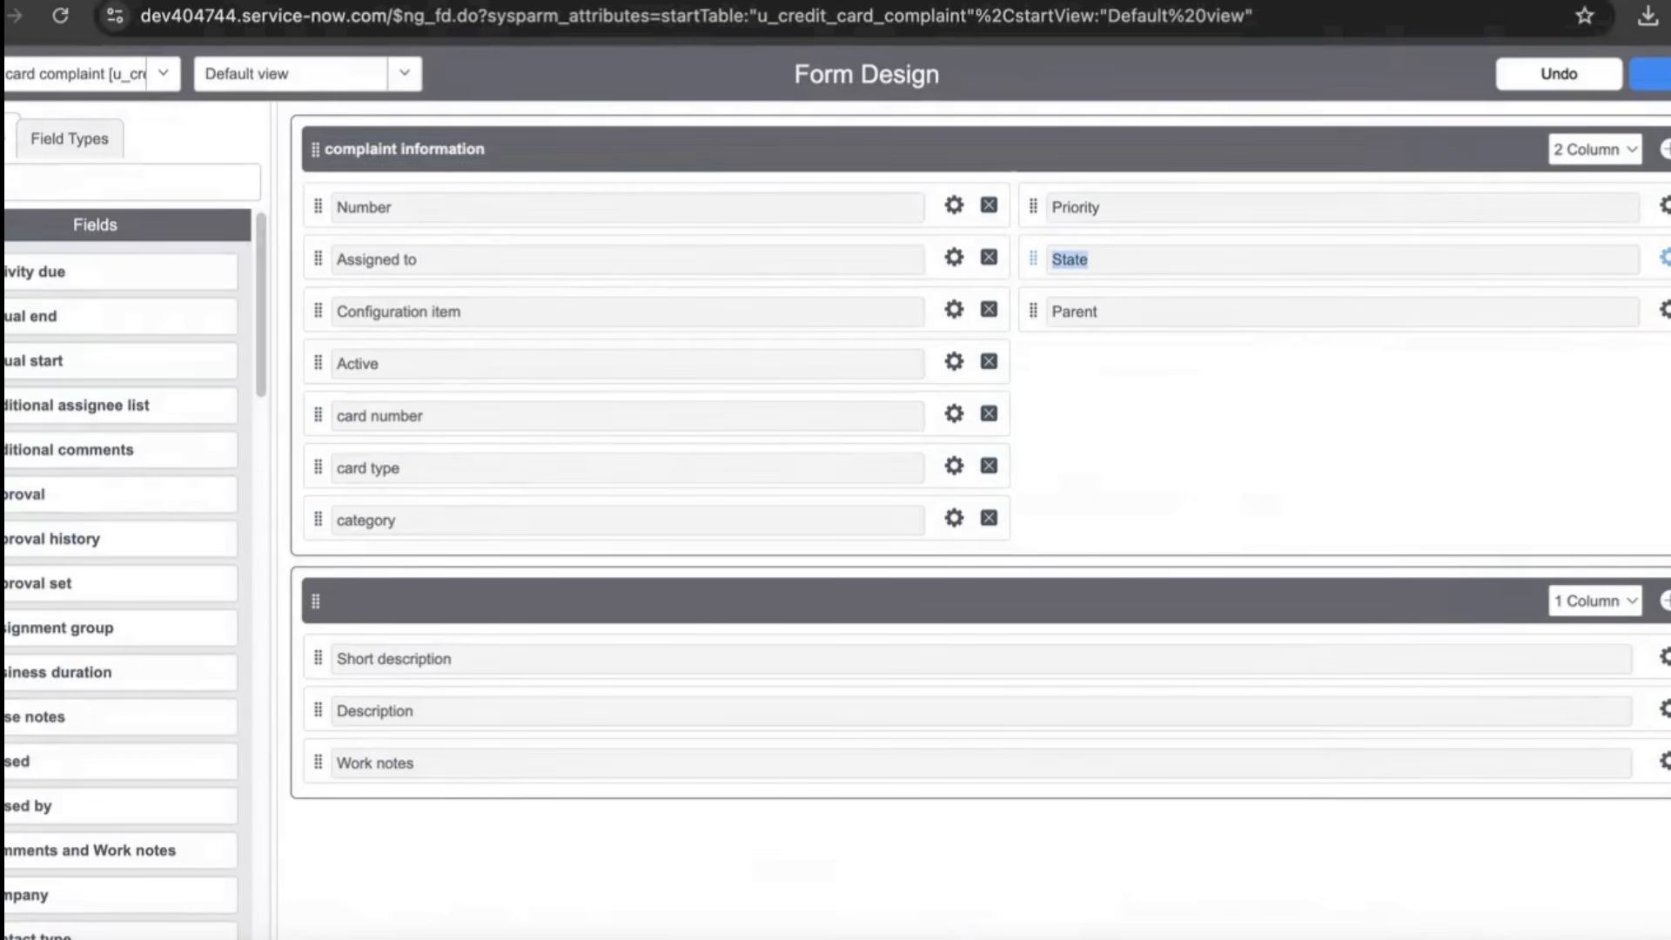
left_click(1669, 258)
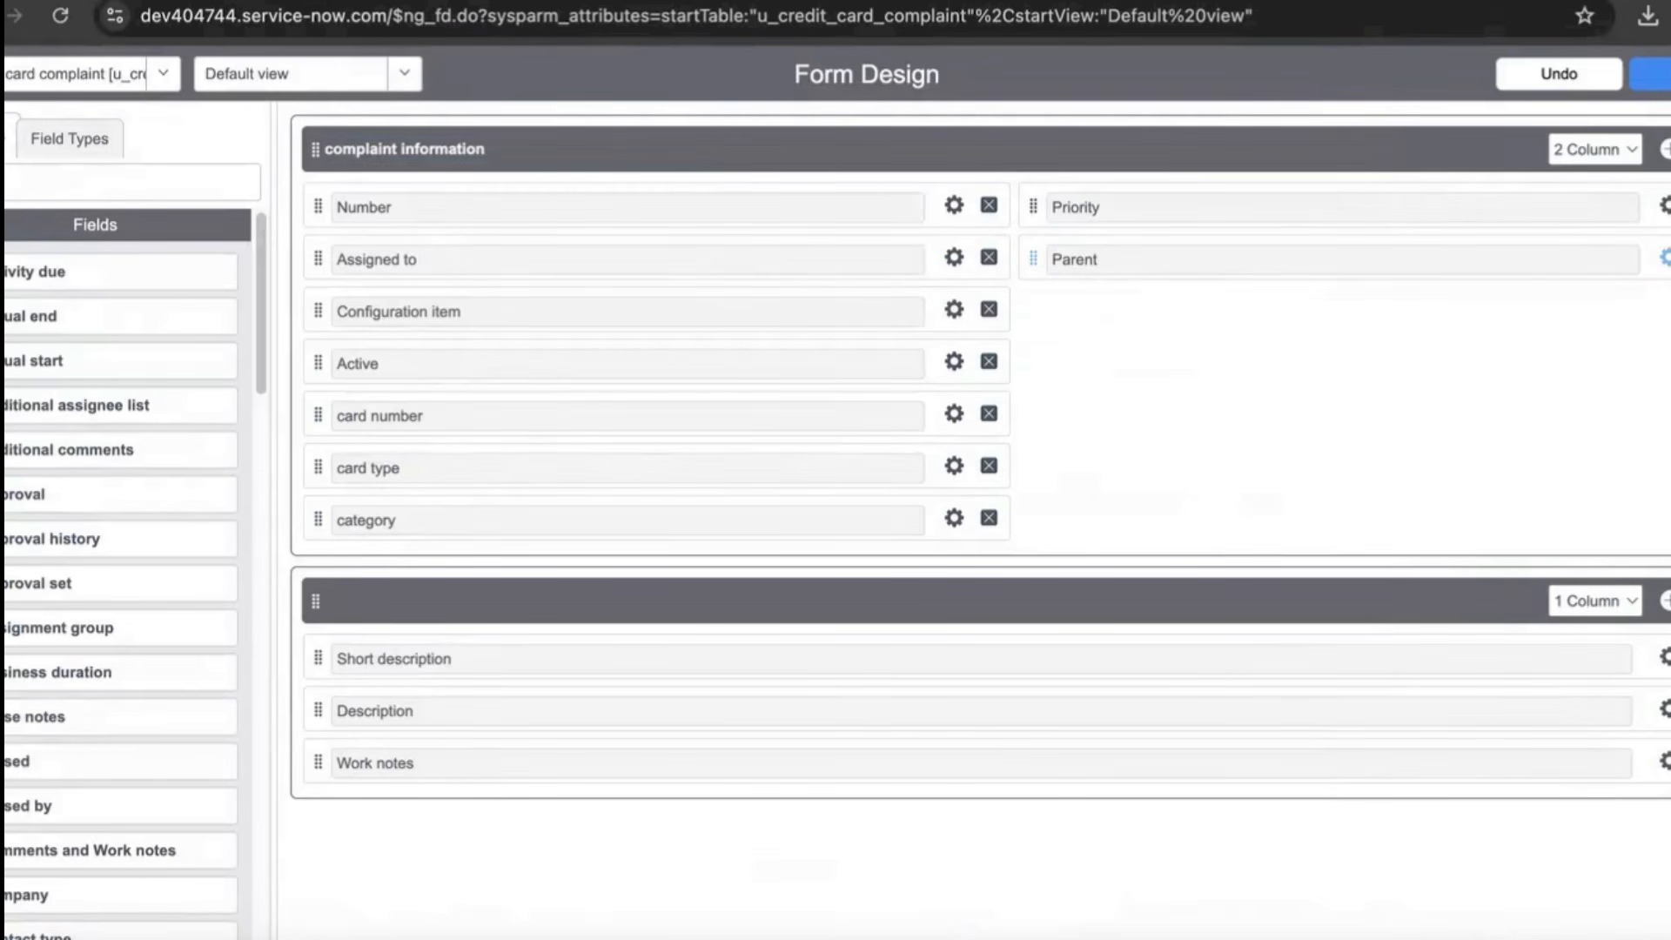
left_click(1667, 258)
left_click(1667, 205)
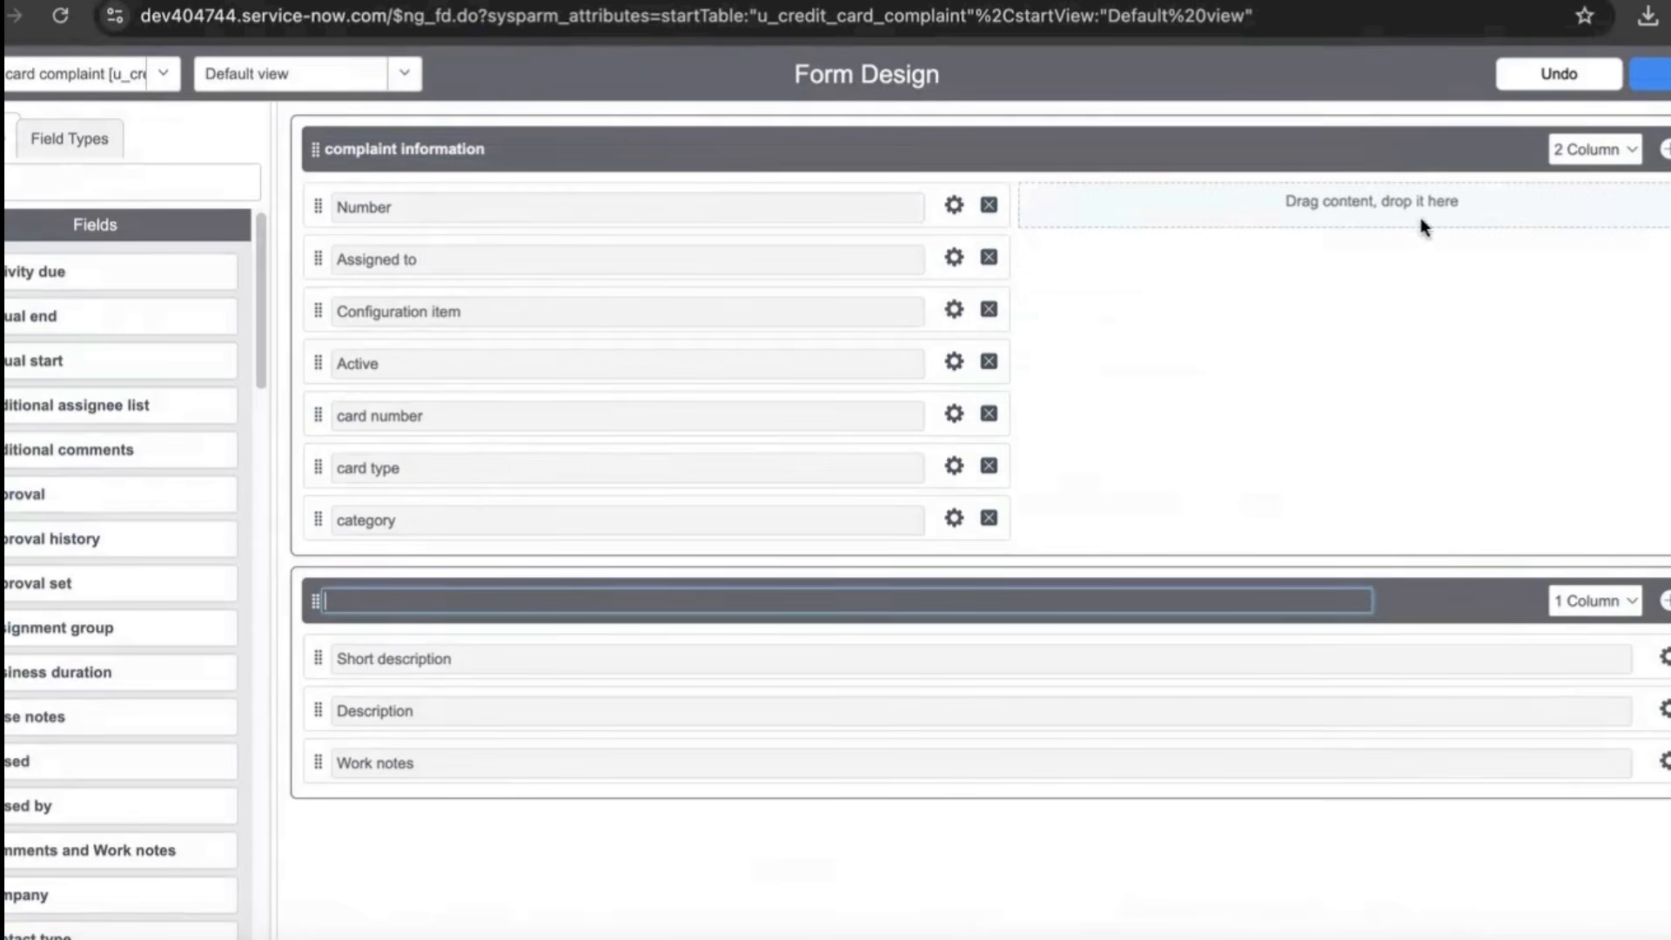
Remove Assigned to, Configuration item, Active, card number, card type and category from the complaint information section, keeping only Number.
left_click(991, 259)
left_click(991, 259)
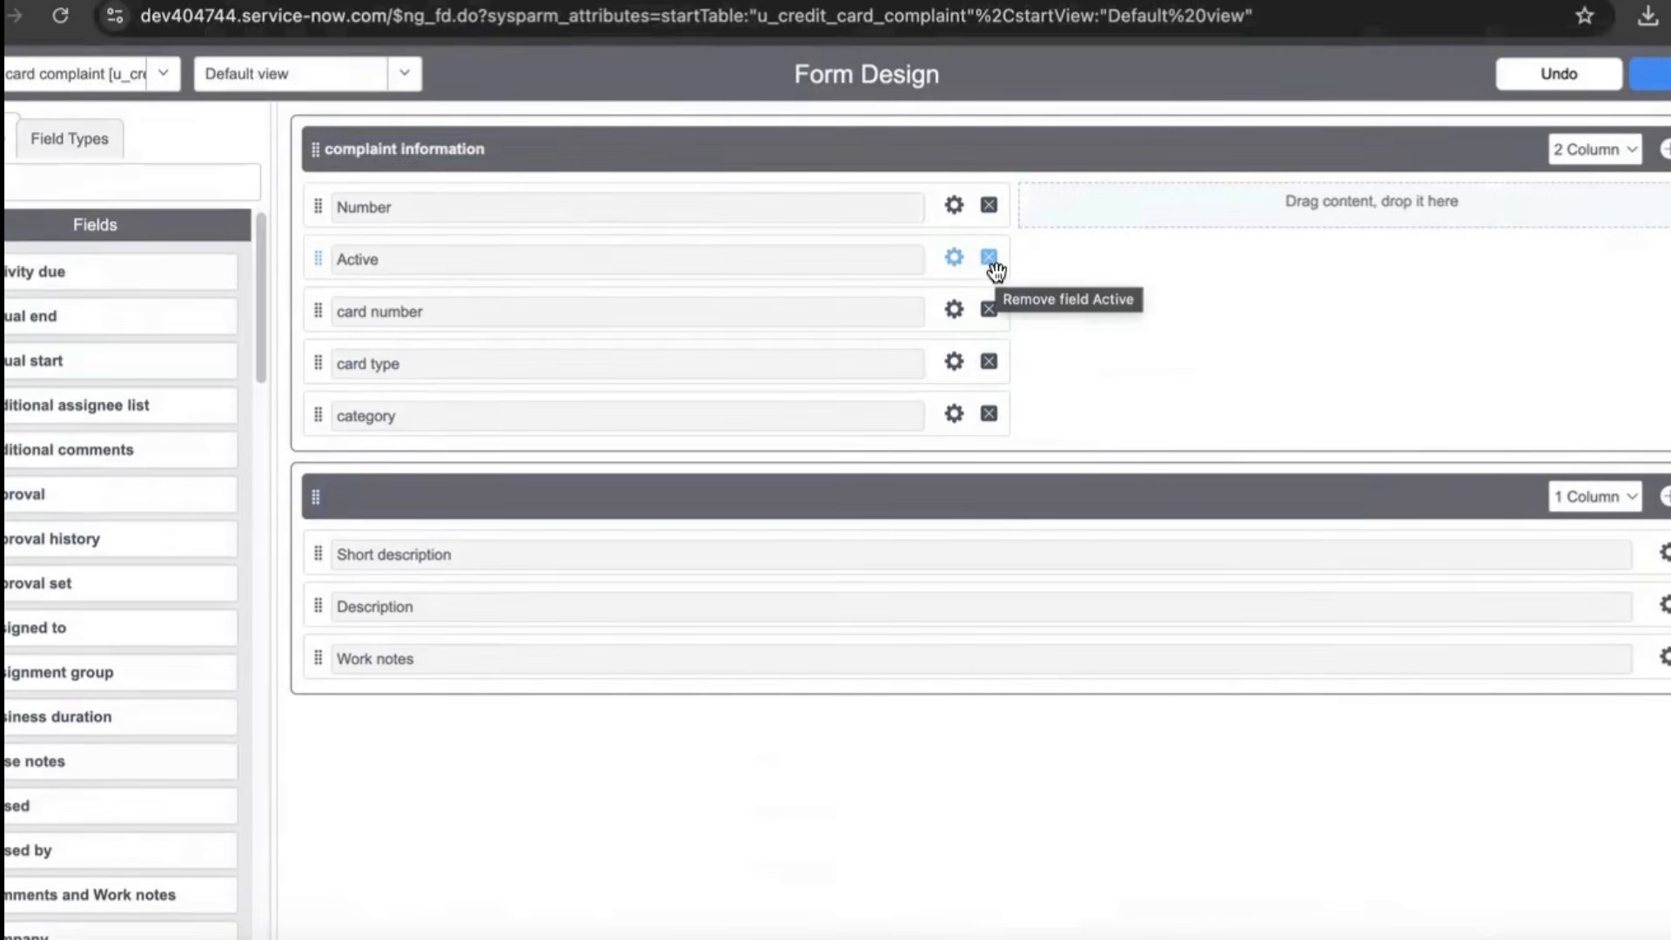
left_click(992, 260)
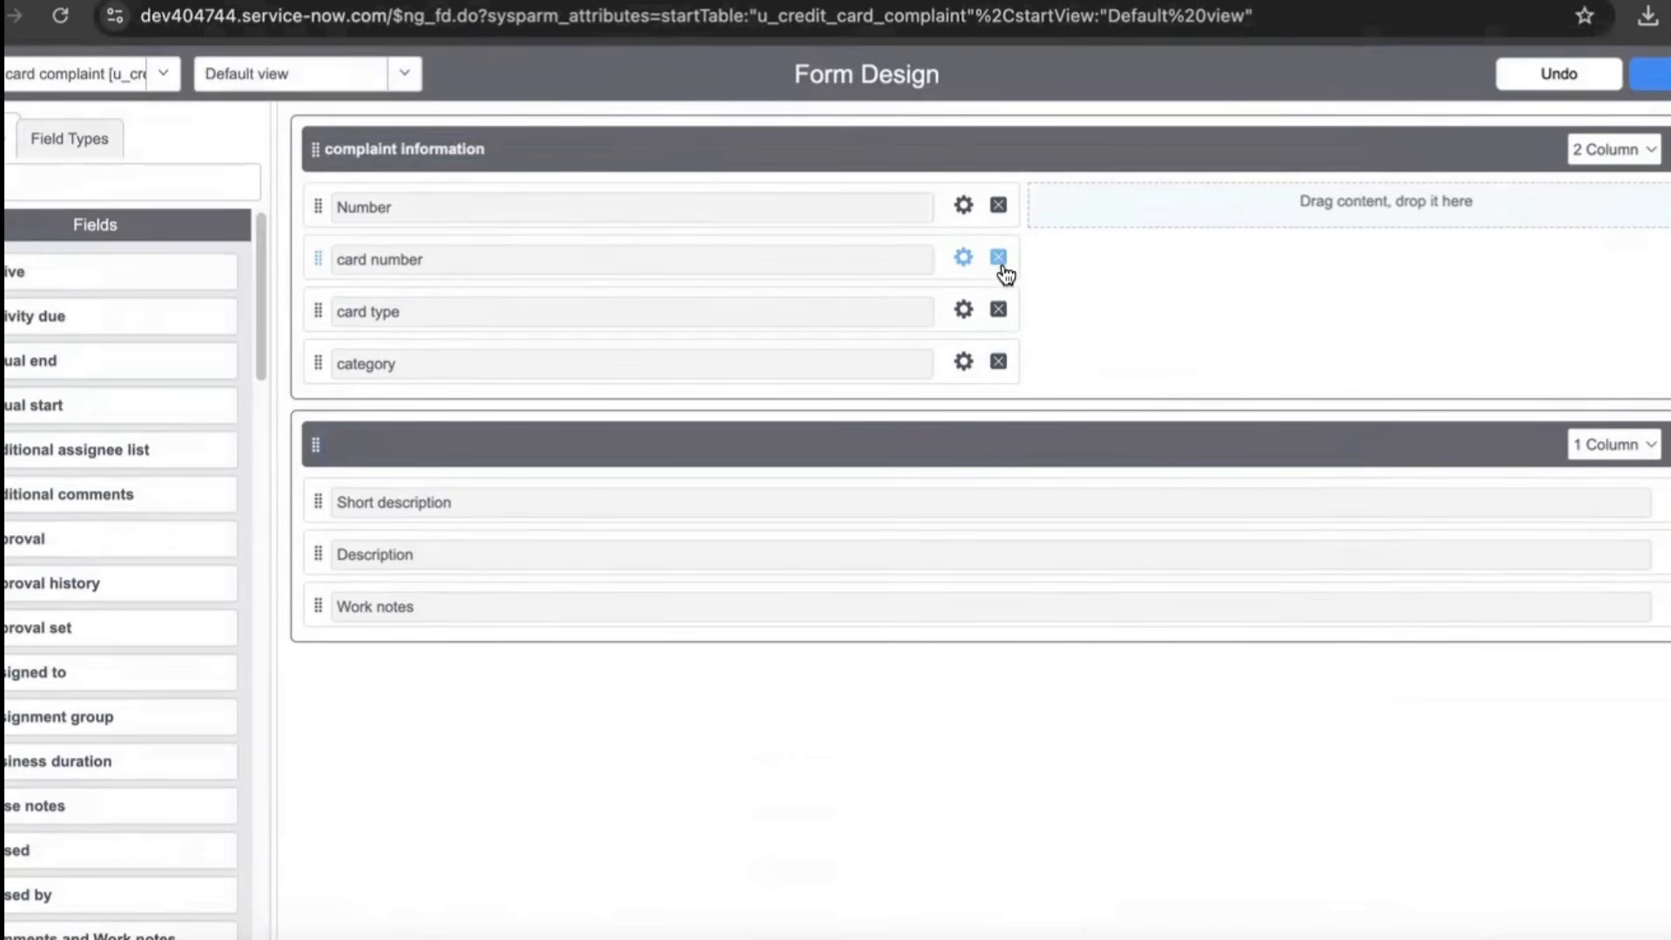
left_click(1001, 263)
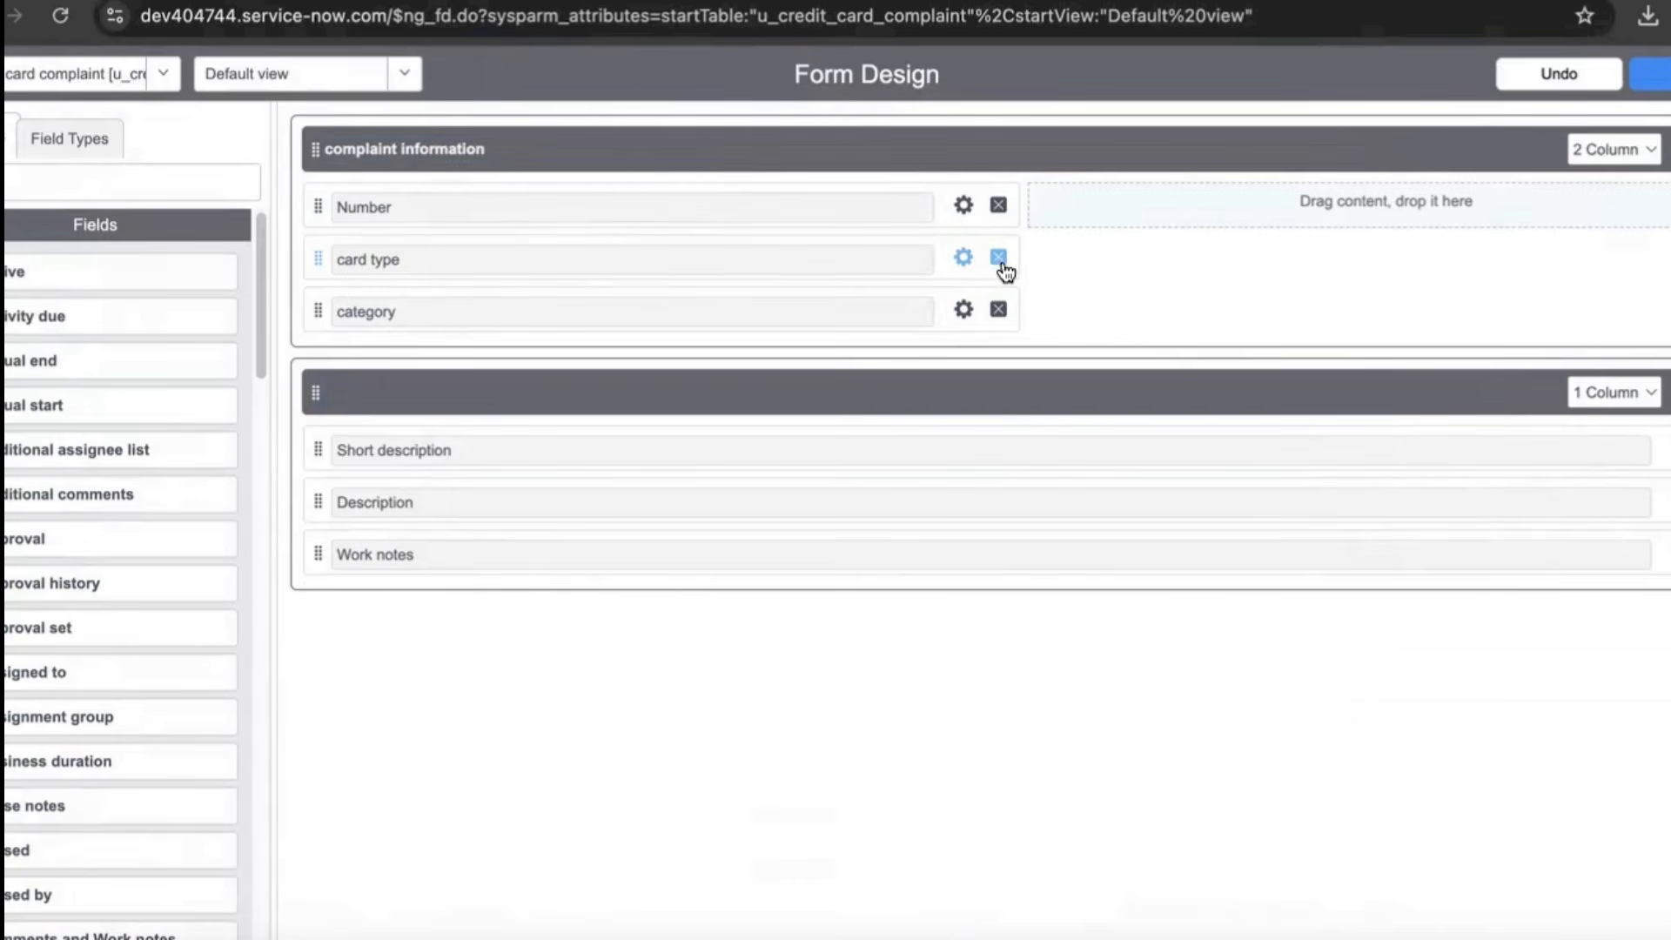
left_click(1001, 265)
left_click(998, 258)
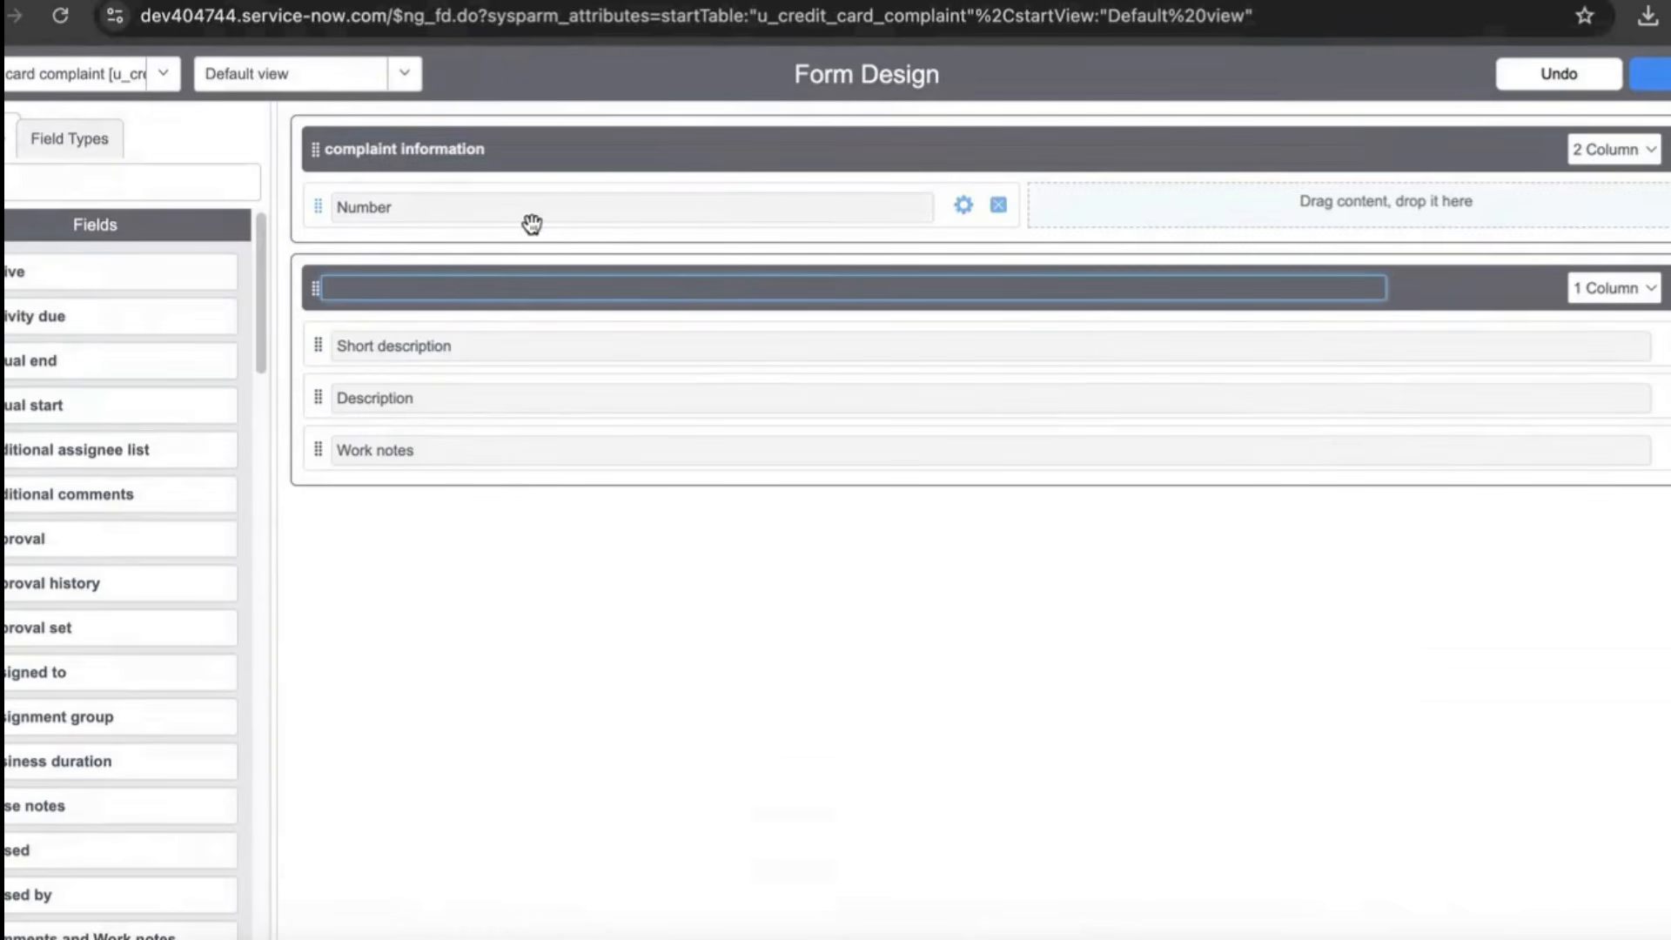
Find the State field and place it below Number in the complaint information section.
left_click(57, 185)
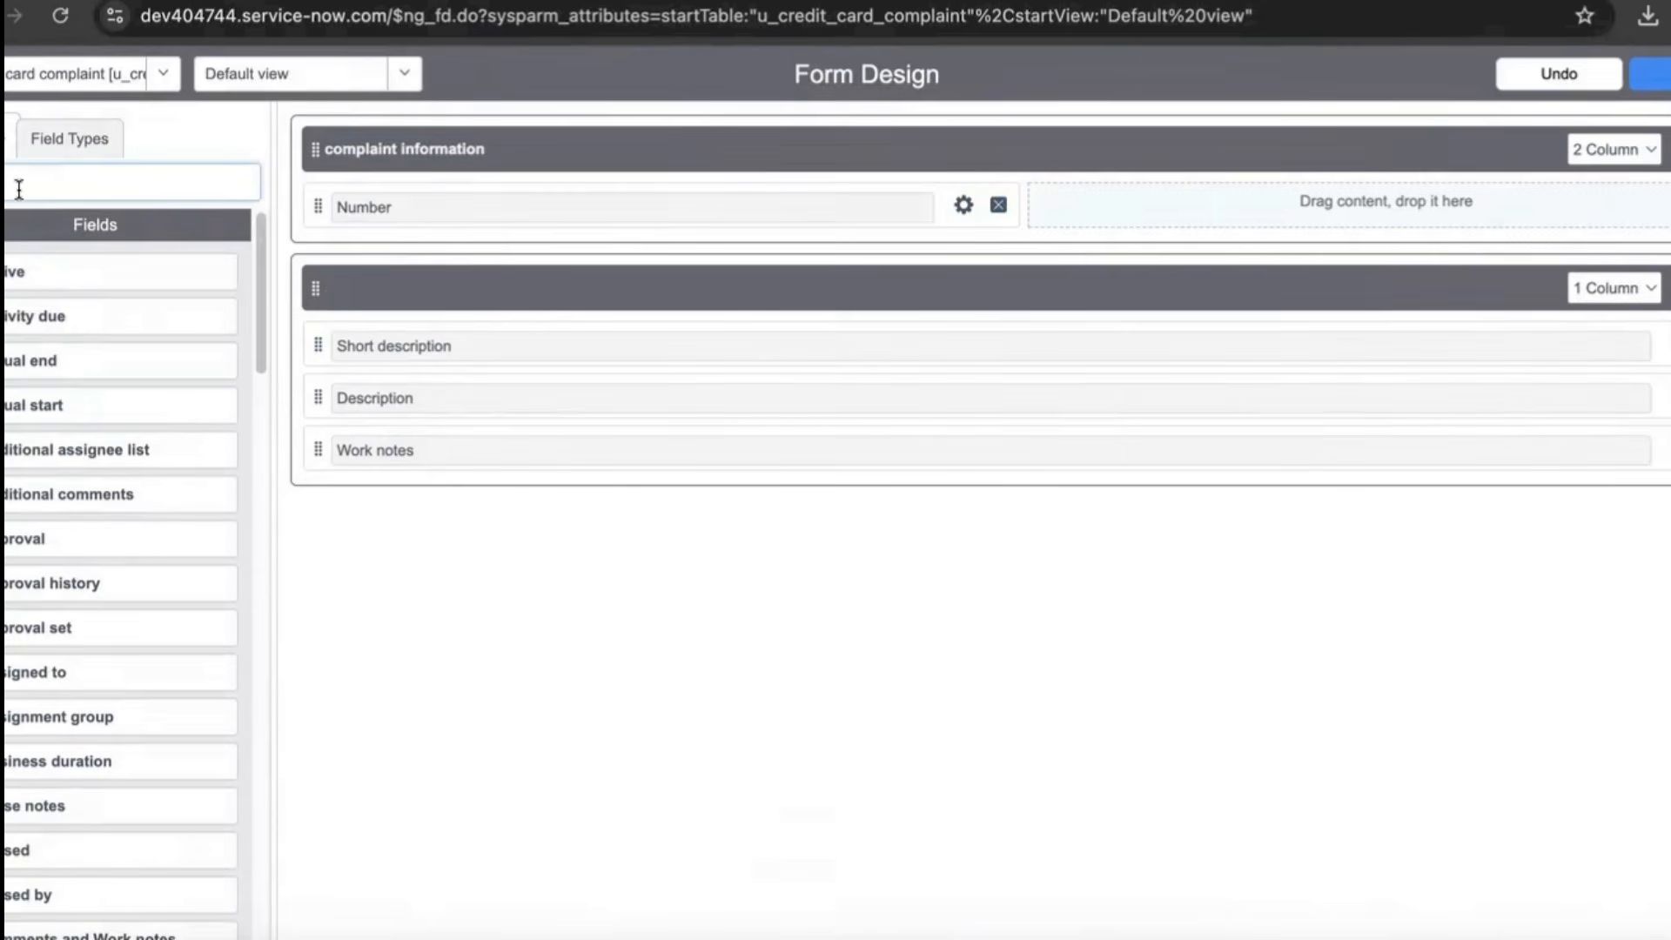
type("state")
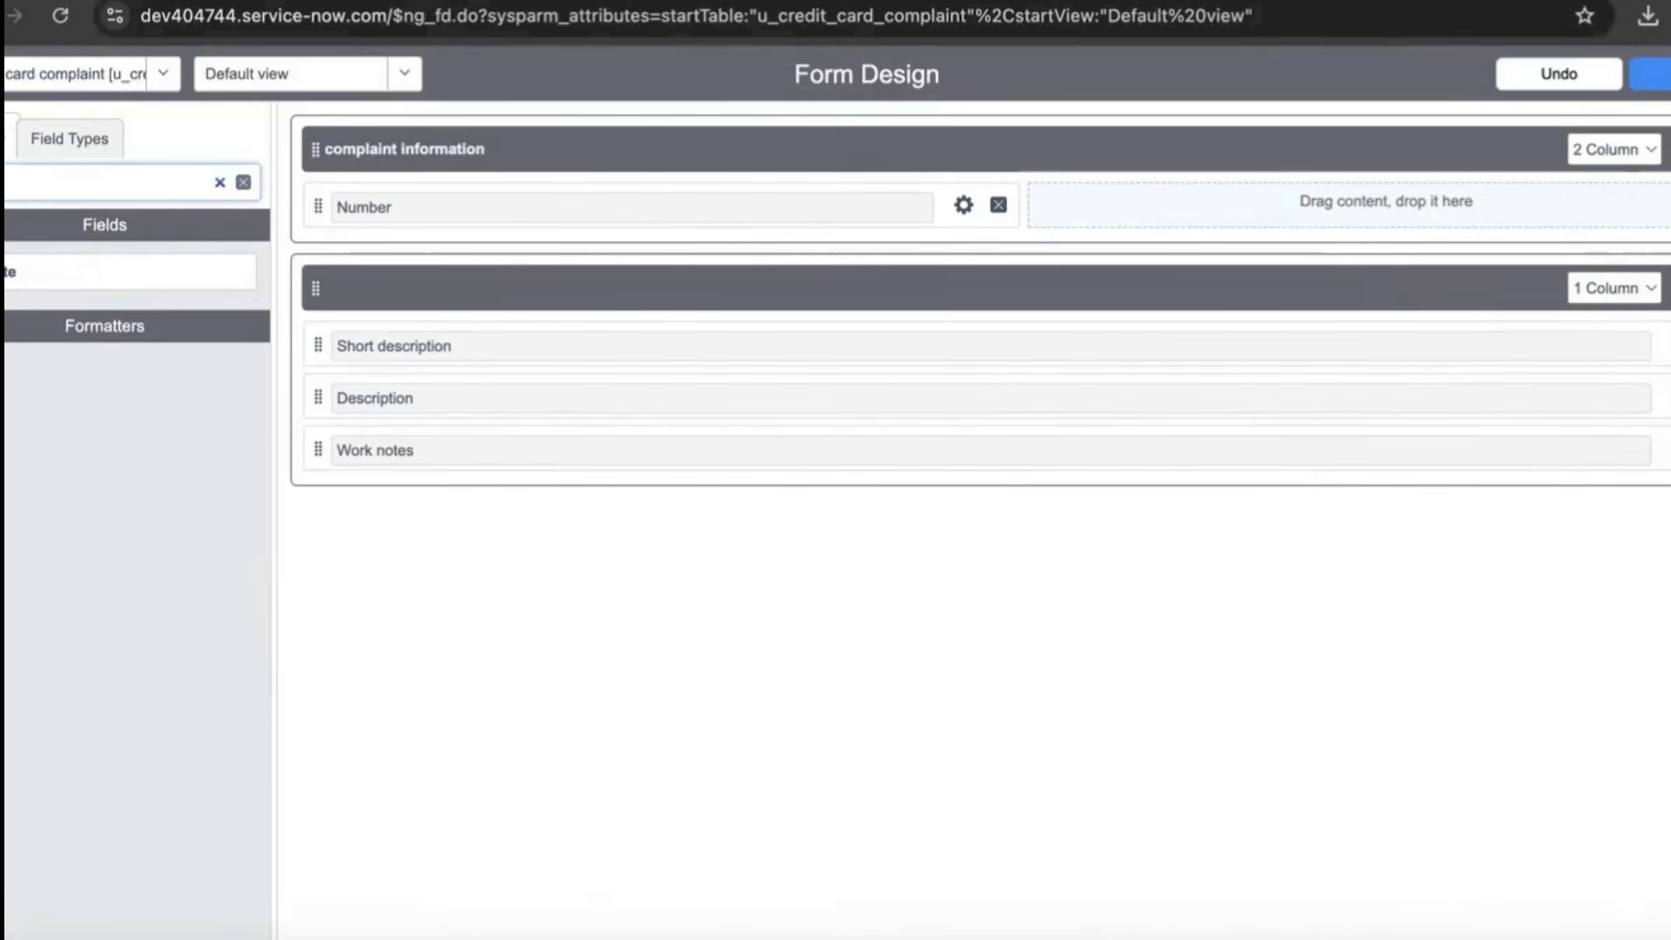
left_click_drag(45, 268, 412, 261)
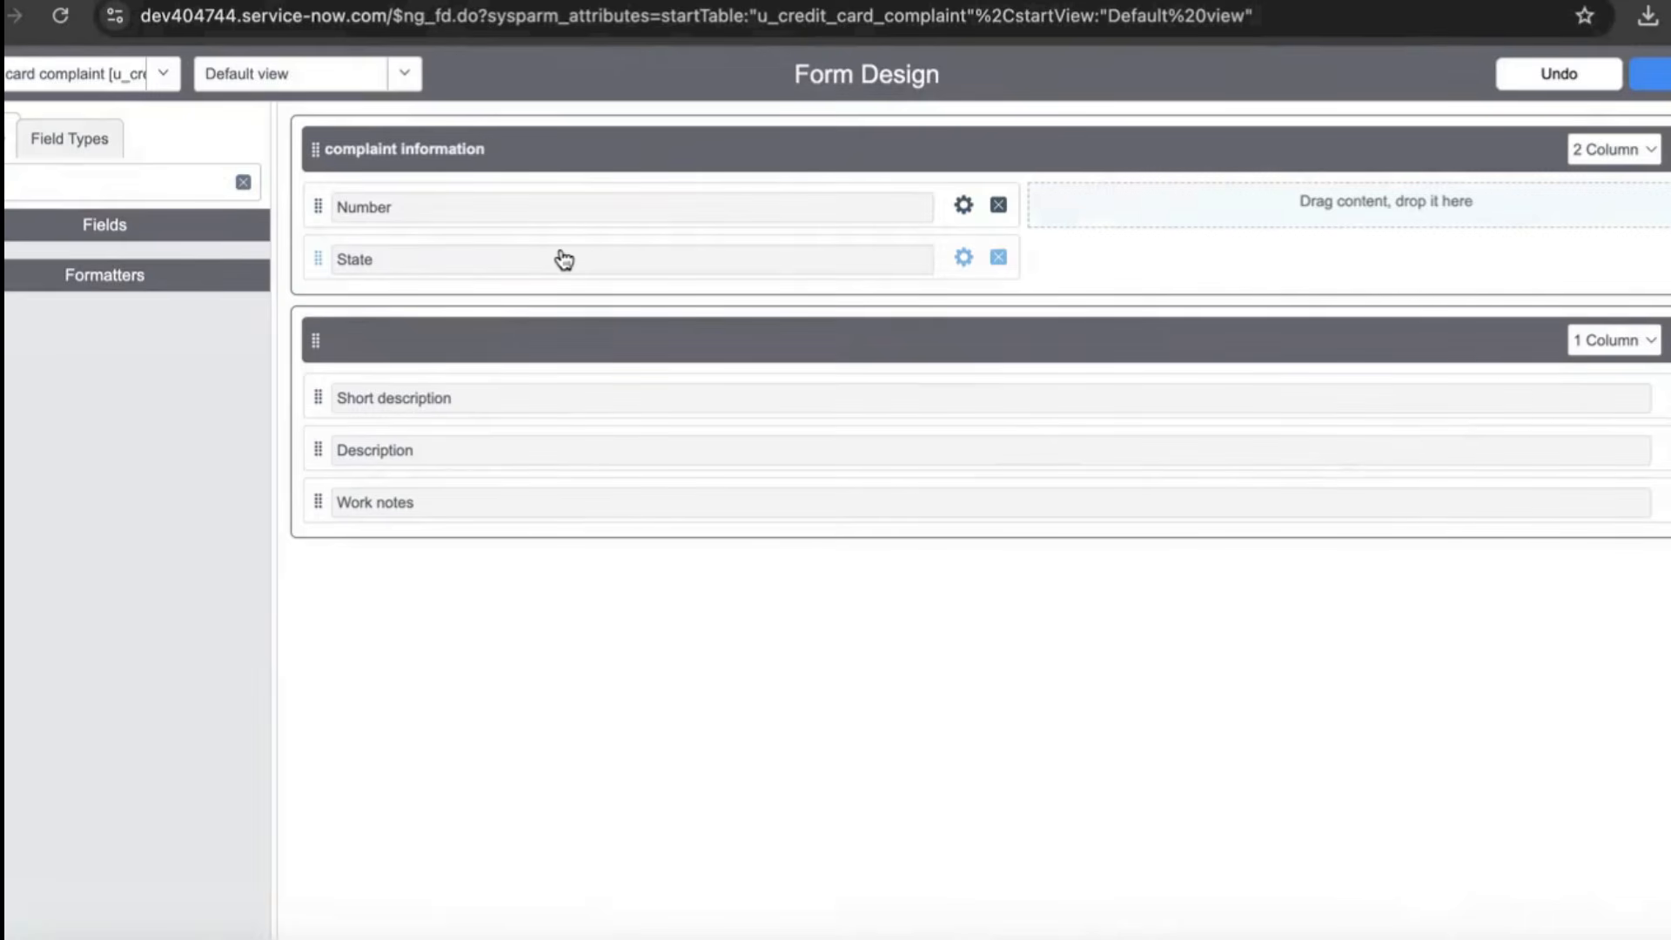
Find the Priority field and place it below State in the complaint information section.
left_click(100, 183)
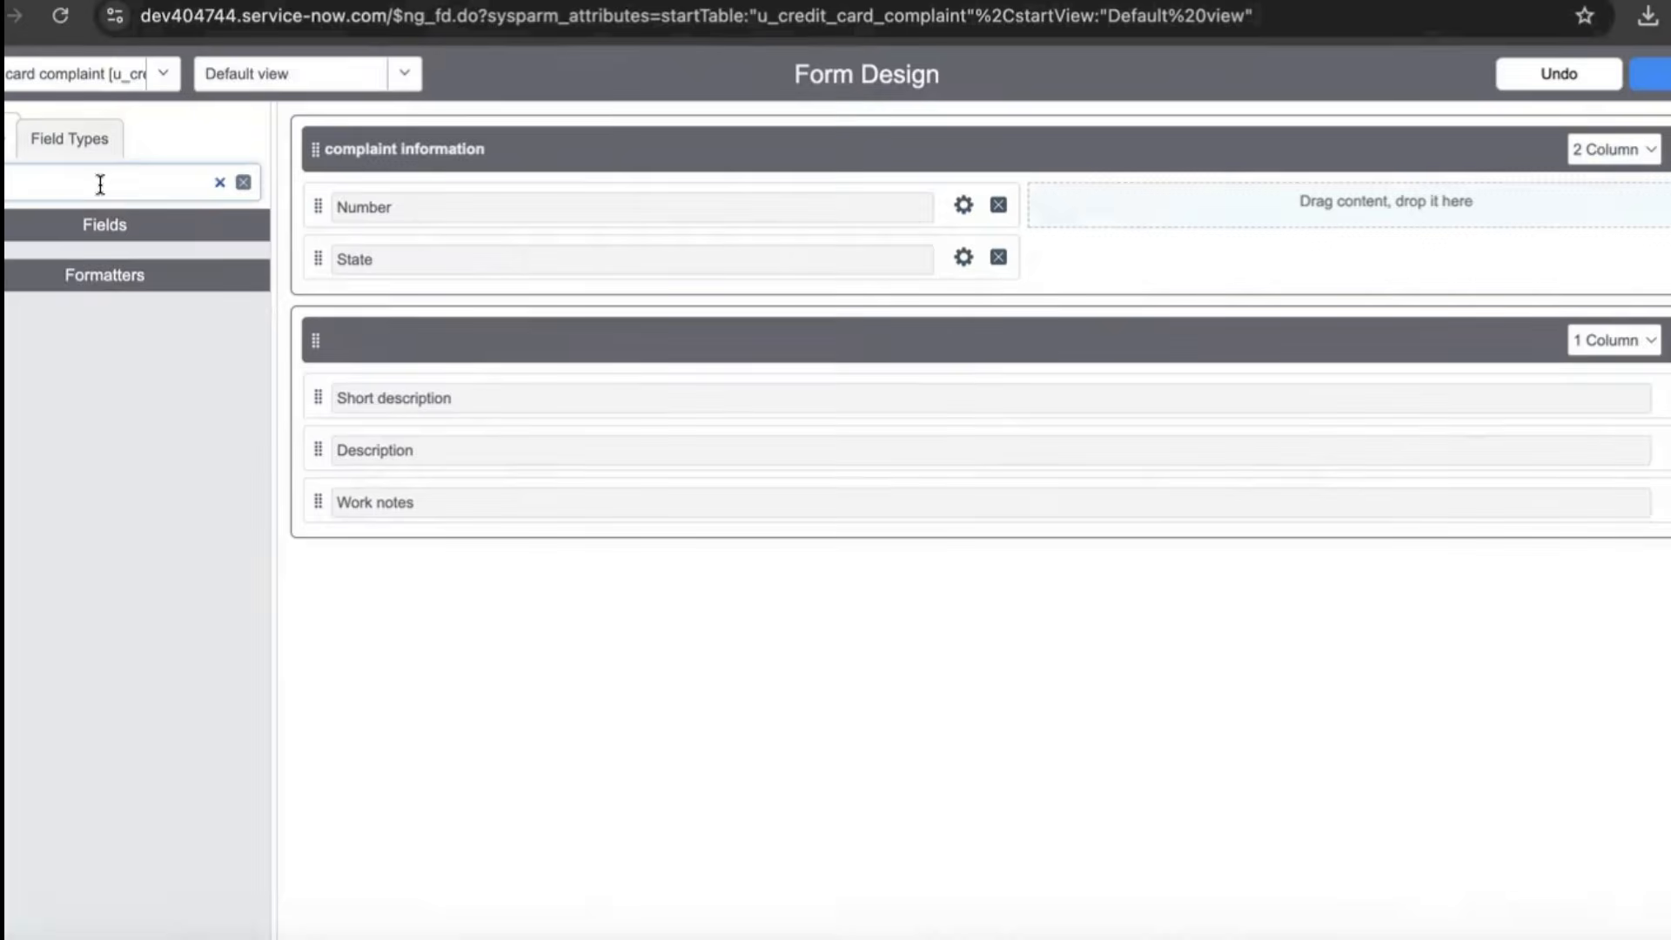
key("BackSpace")
key("BackSpace")
key("BackSpace")
key("BackSpace")
key("BackSpace")
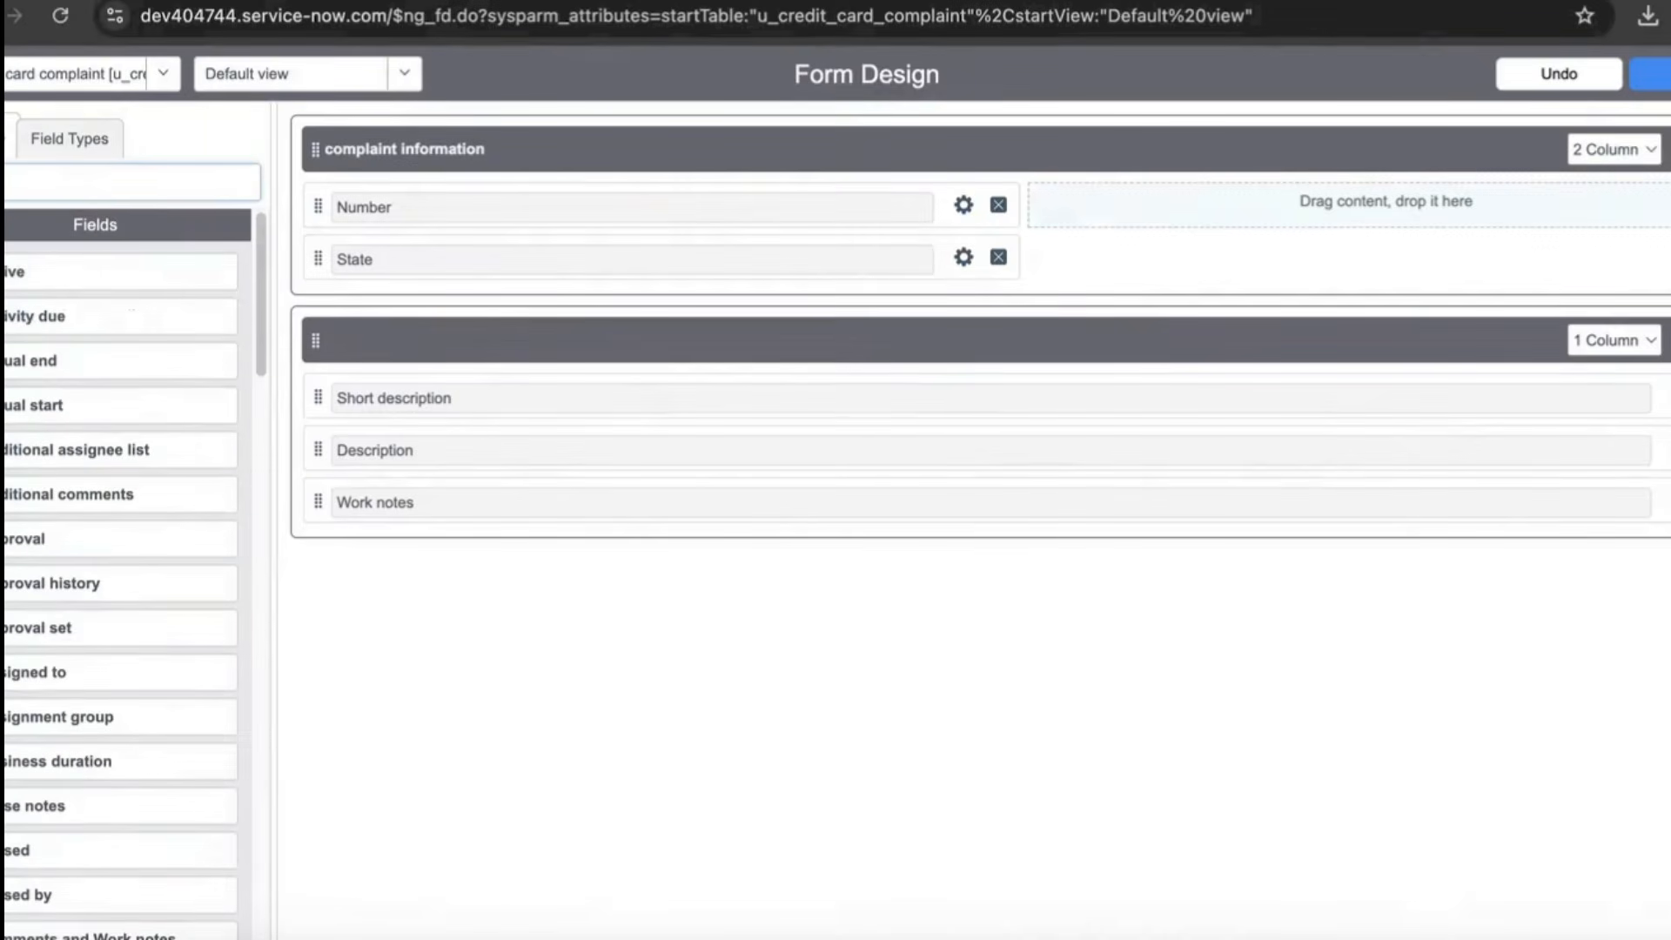
type("pr")
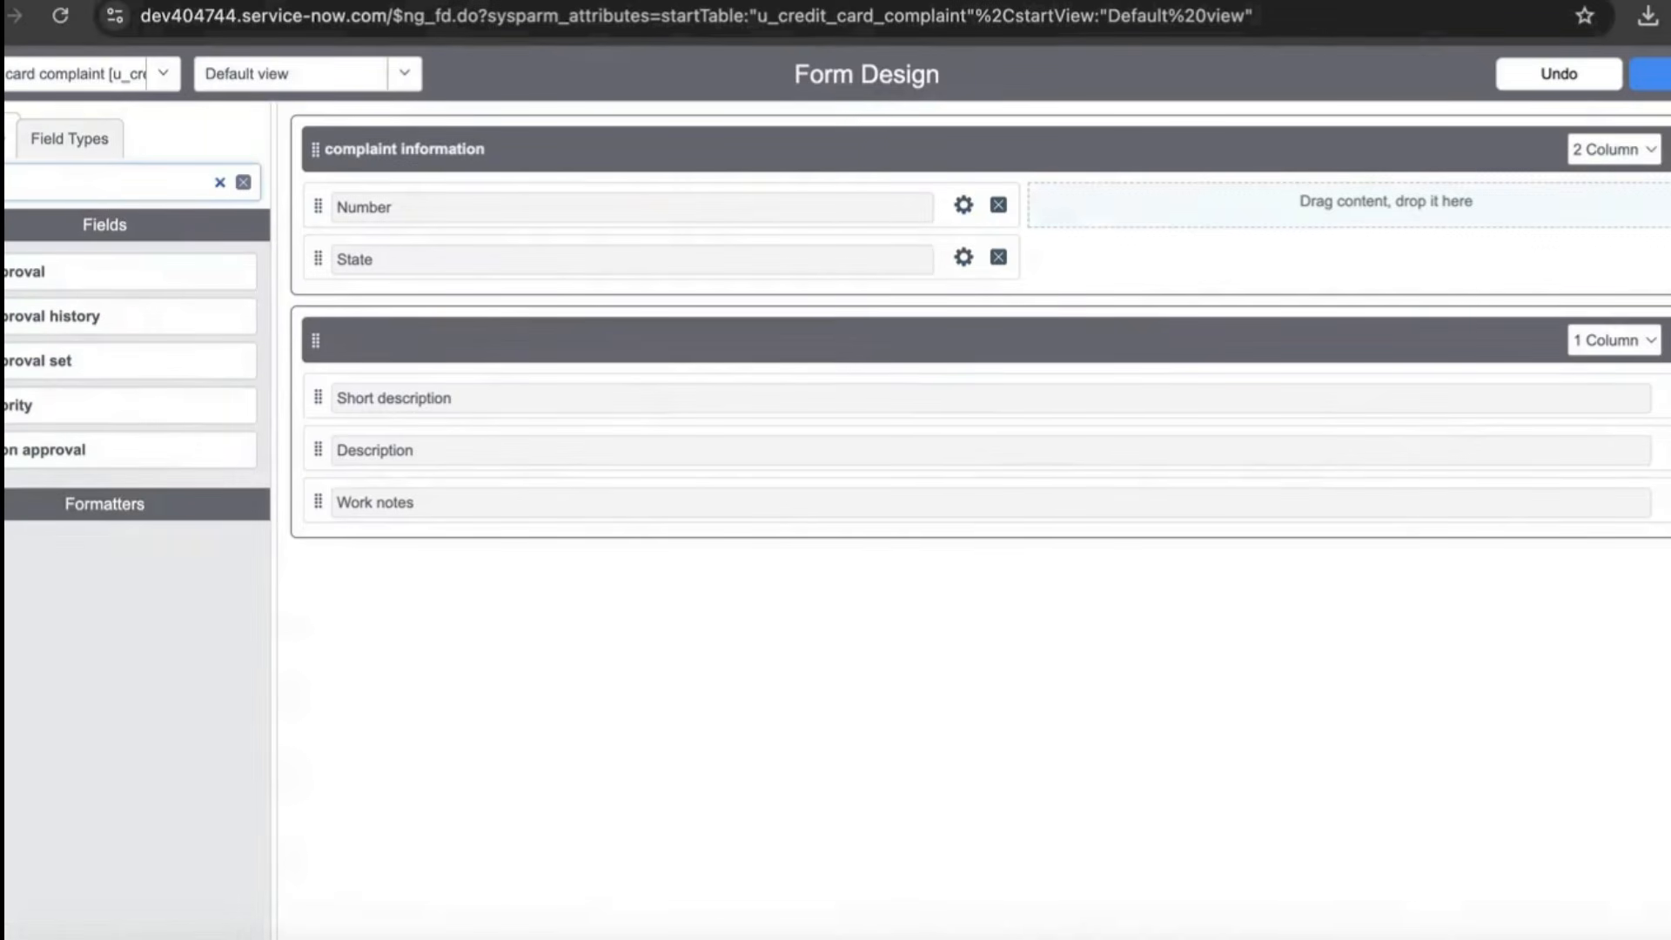
left_click_drag(17, 406, 376, 287)
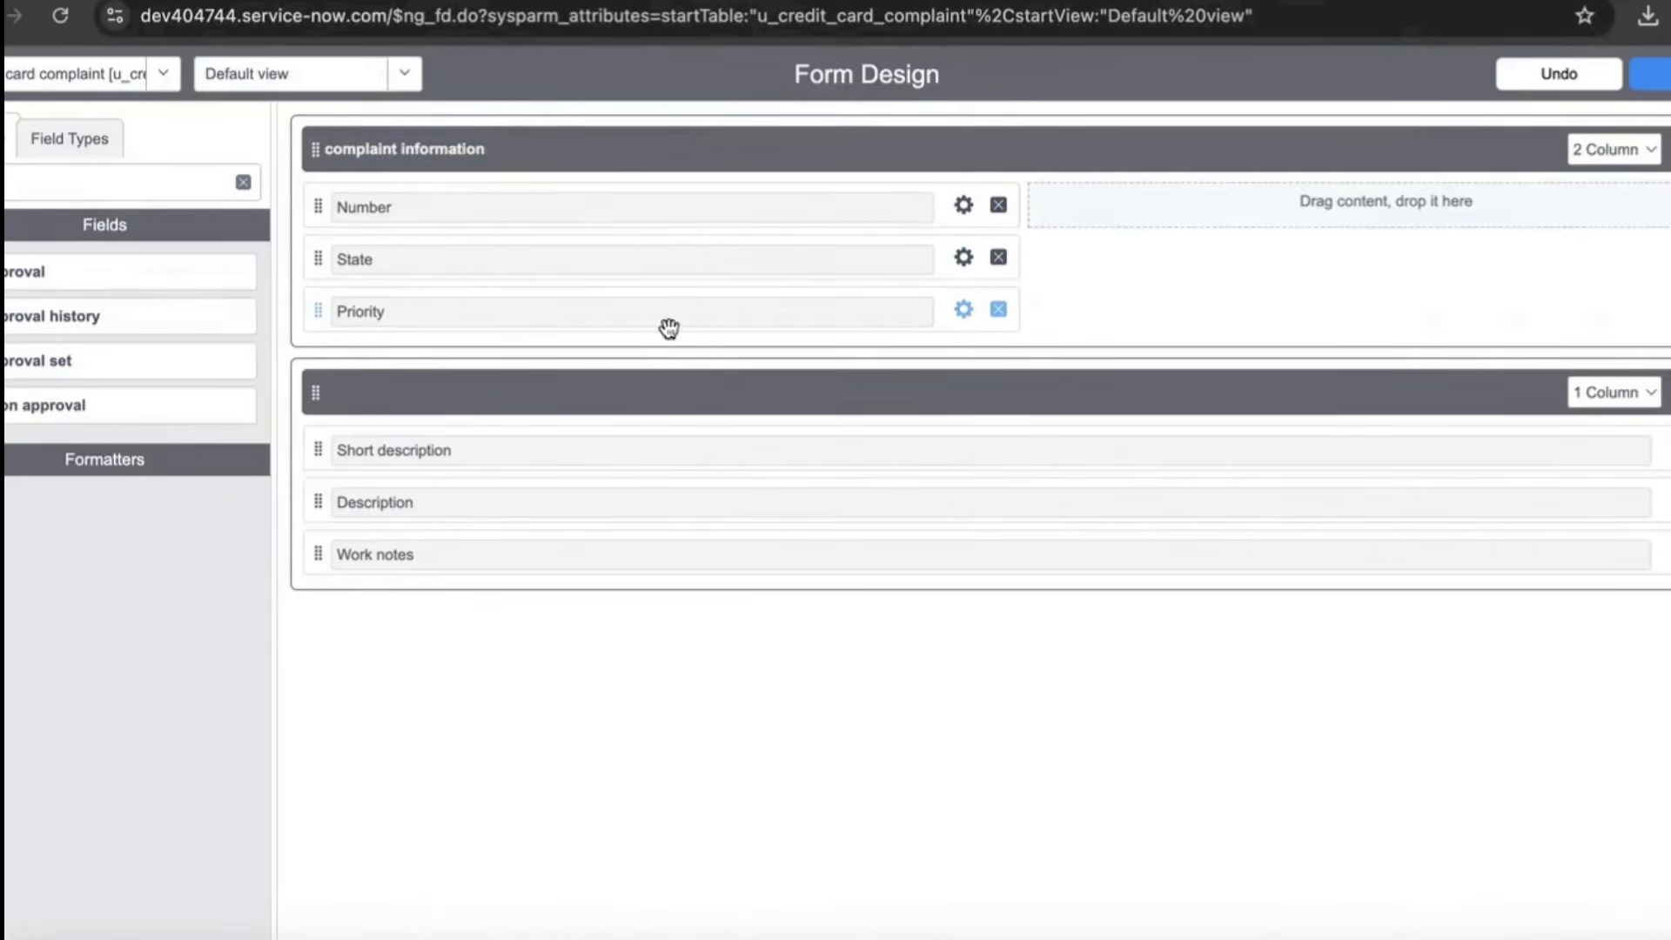
Check the reference form image, add a new two-column section and move it directly below the complaint information section.
key("super+Tab")
left_click(561, 393)
left_click(1669, 149)
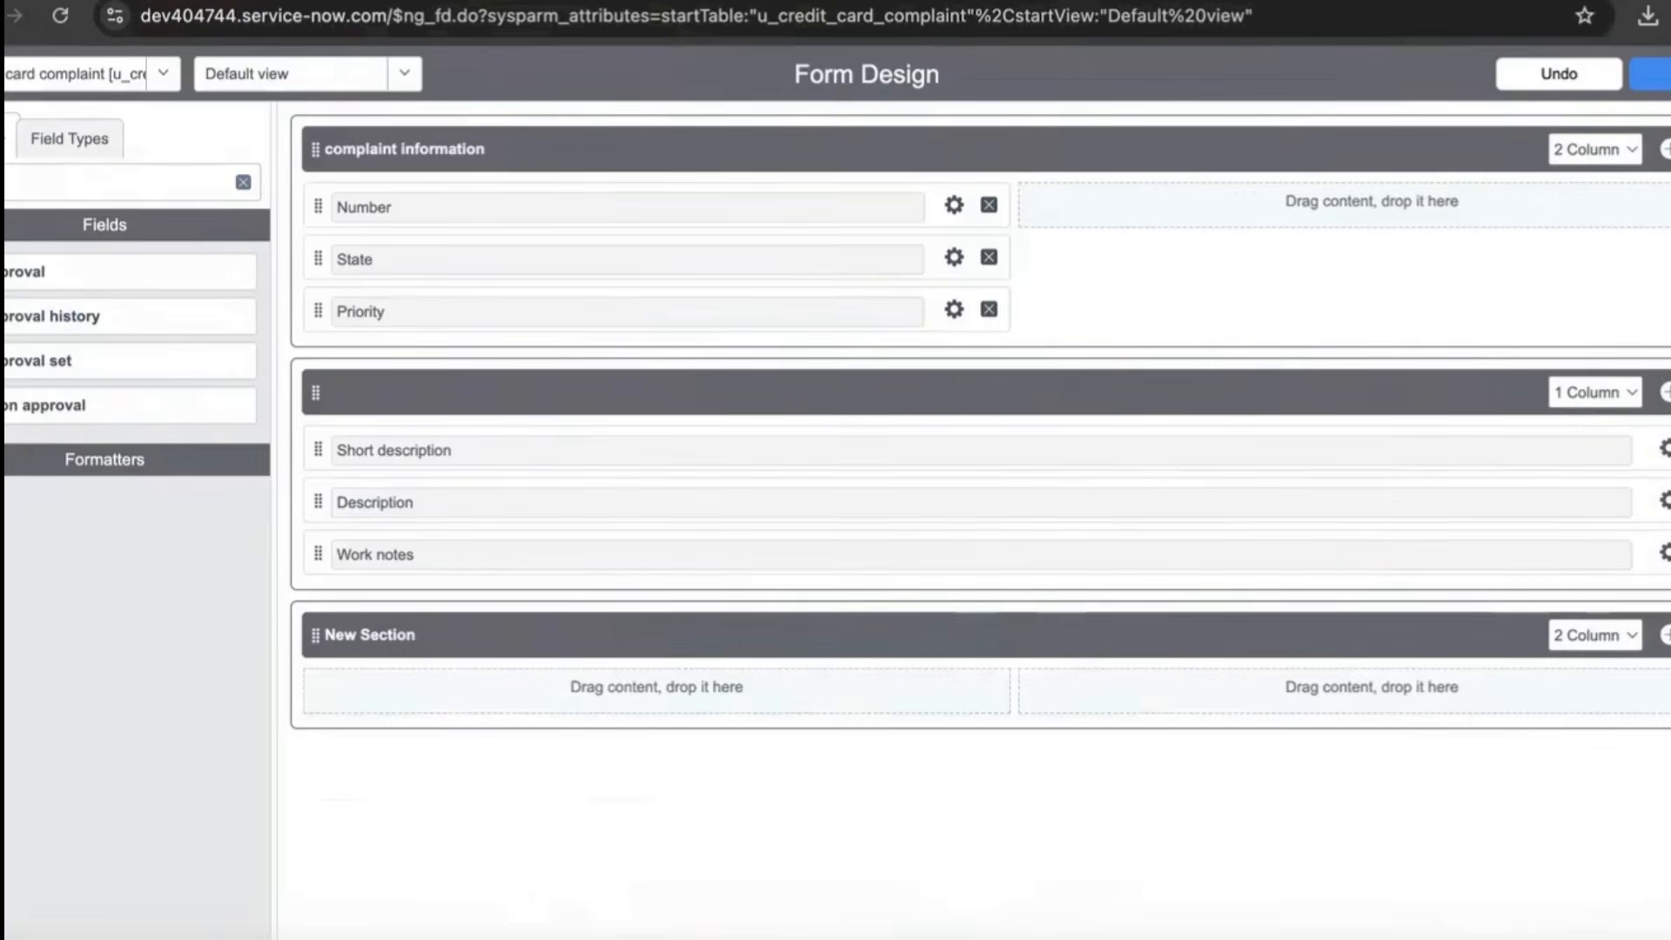
left_click(1013, 634)
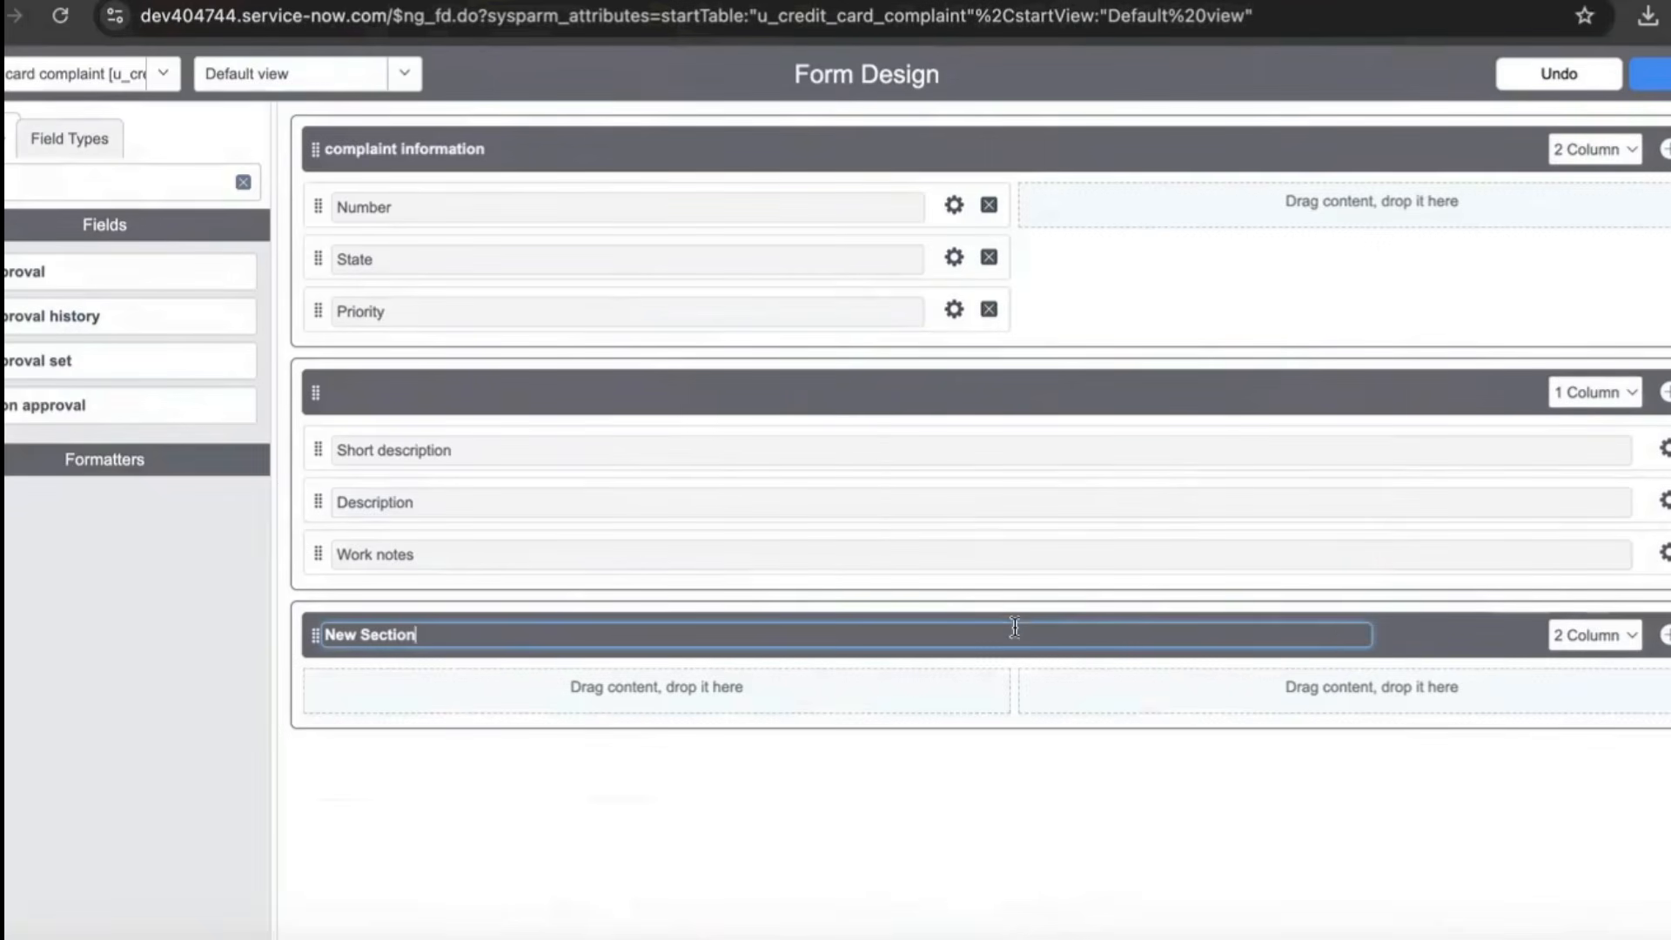
left_click_drag(1425, 649, 1416, 414)
Rename the new section below complaint information as "card information".
left_click(563, 390)
key("BackSpace")
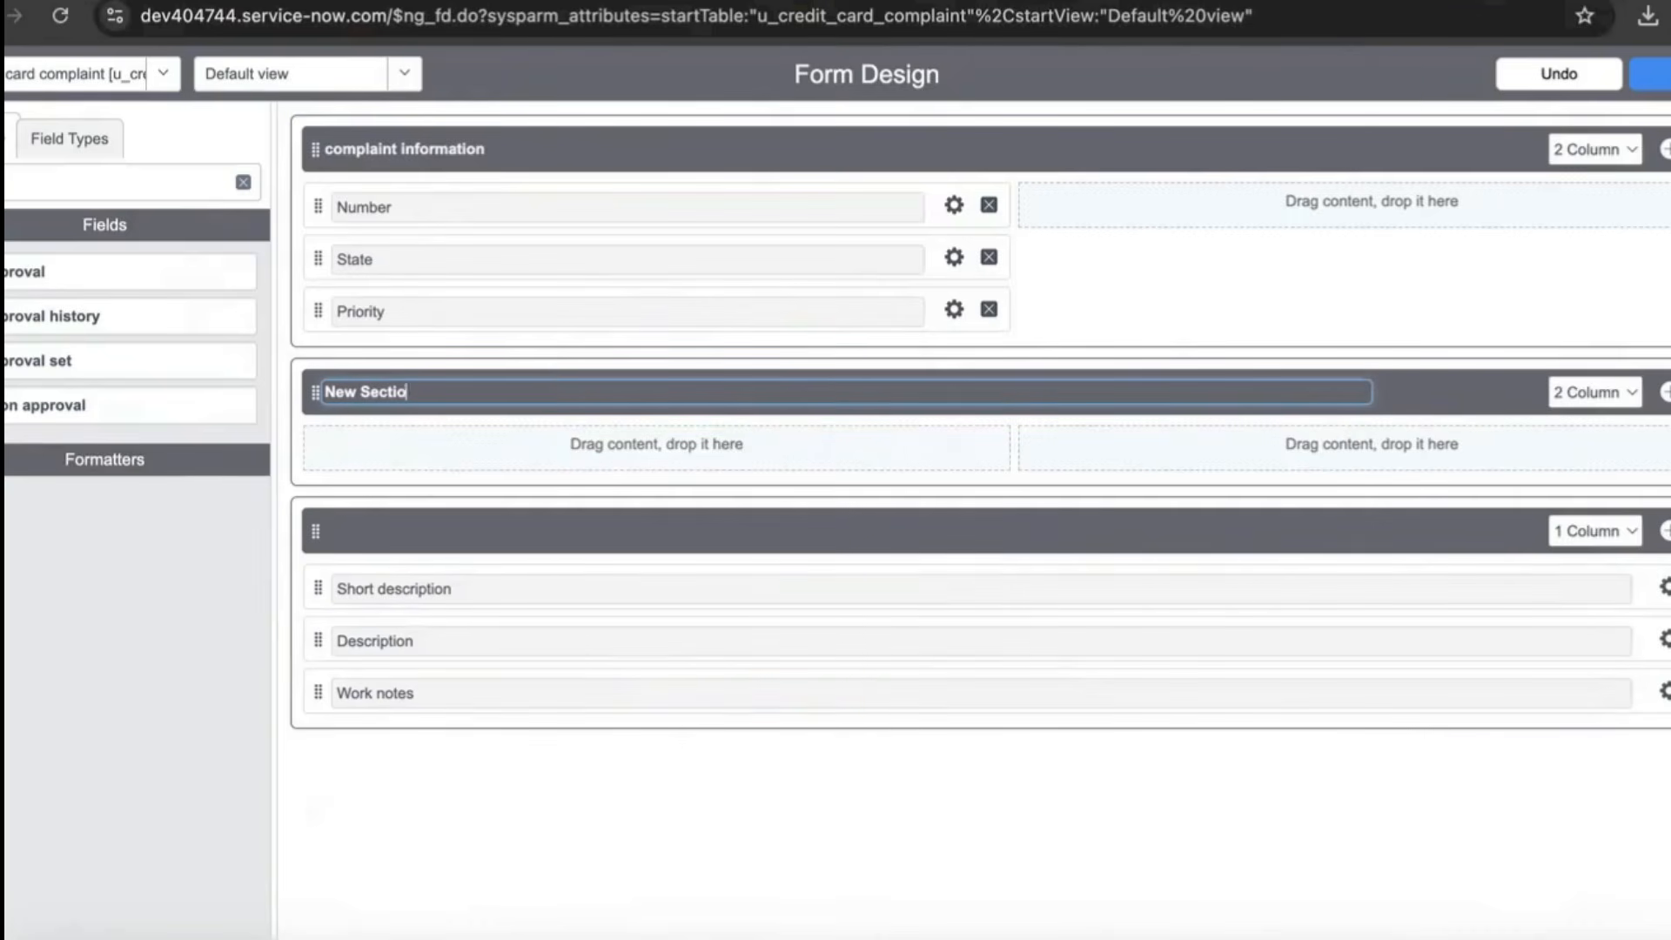
key("BackSpace")
key("BackSpace")
key("BackSpace")
key("BackSpace")
key("BackSpace")
key("BackSpace")
key("BackSpace")
key("BackSpace")
key("BackSpace")
type("card information")
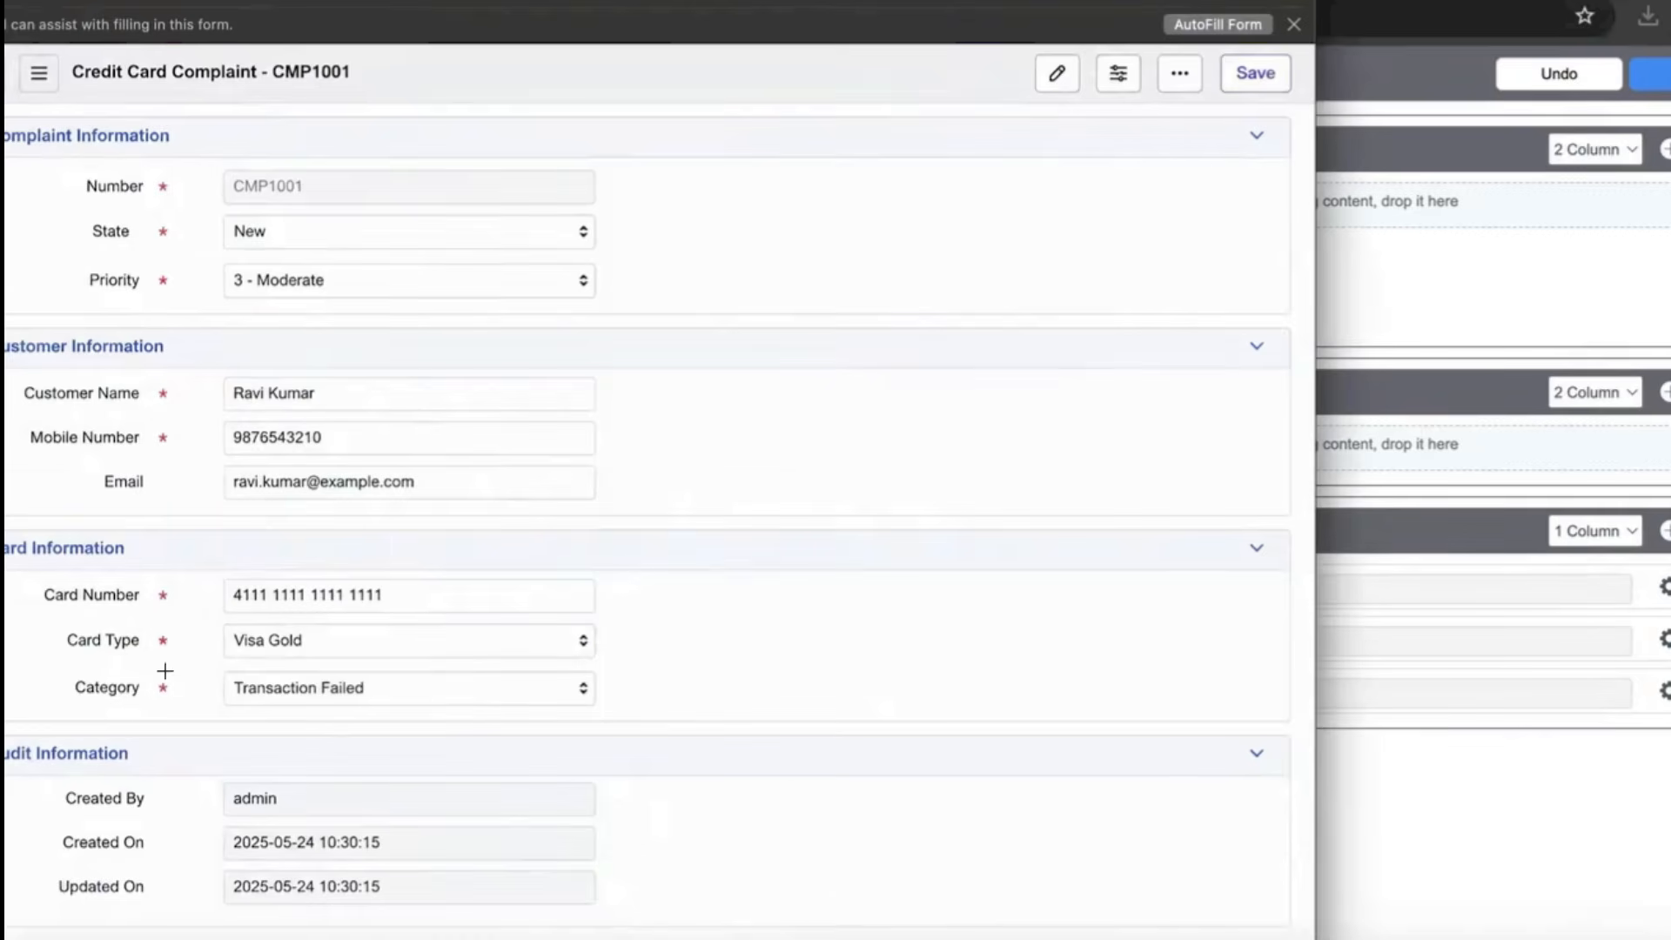
Following the reference image, add the card number and card type fields to the first column of the card information section.
key("super+Tab")
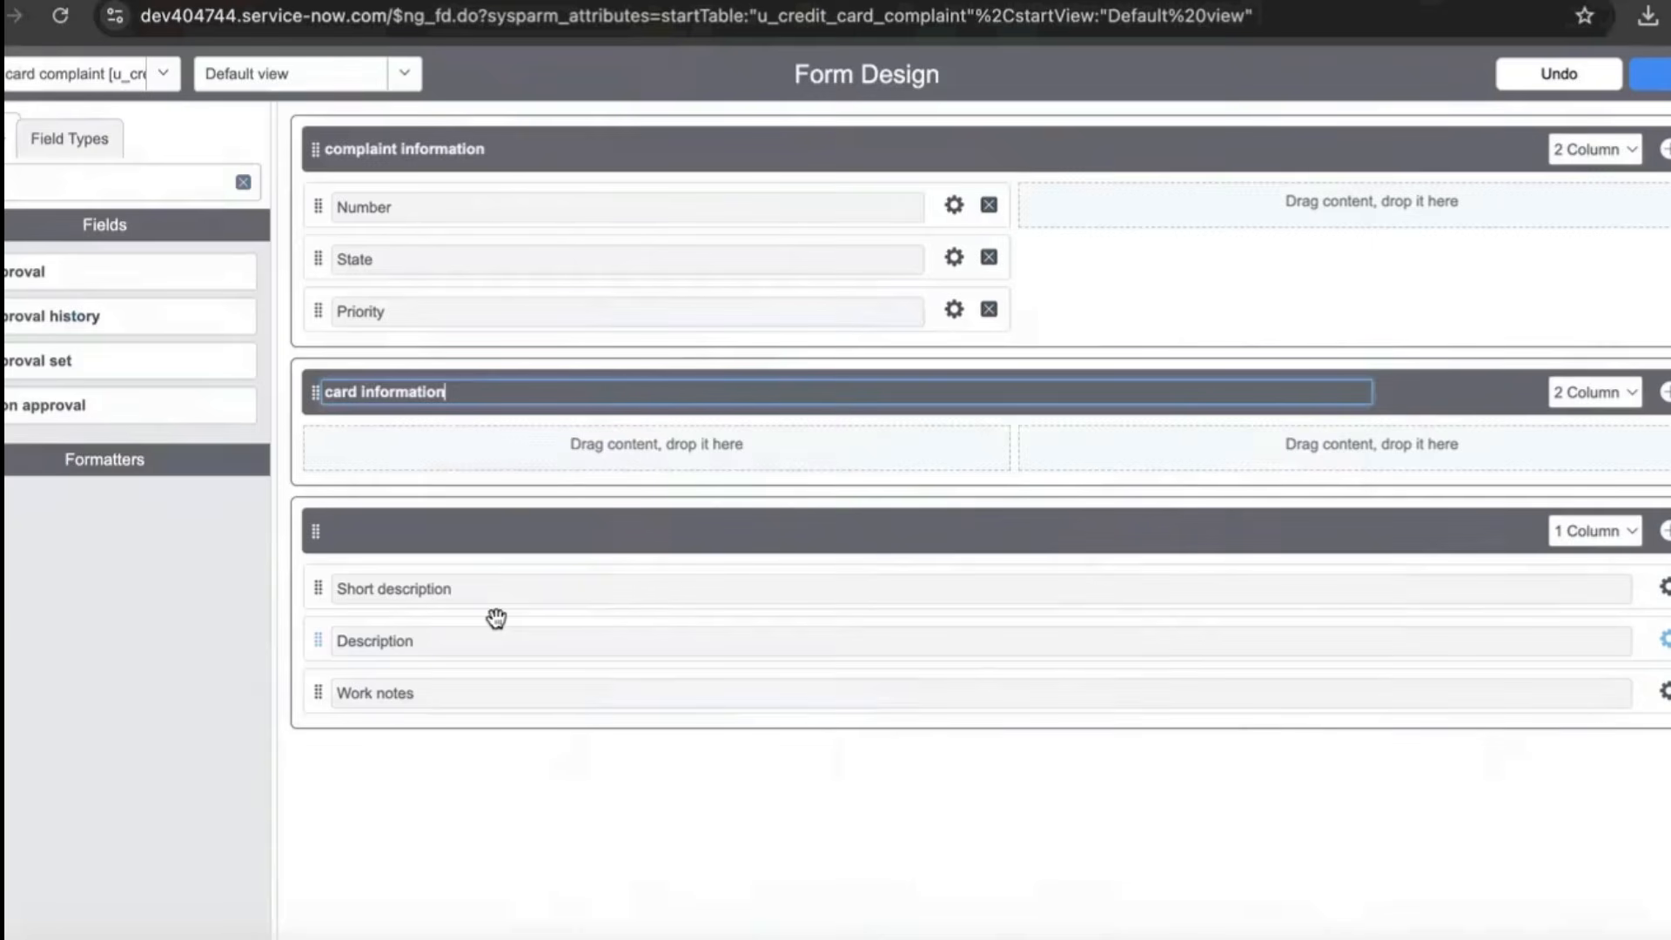
left_click(97, 185)
key("BackSpace")
key("BackSpace")
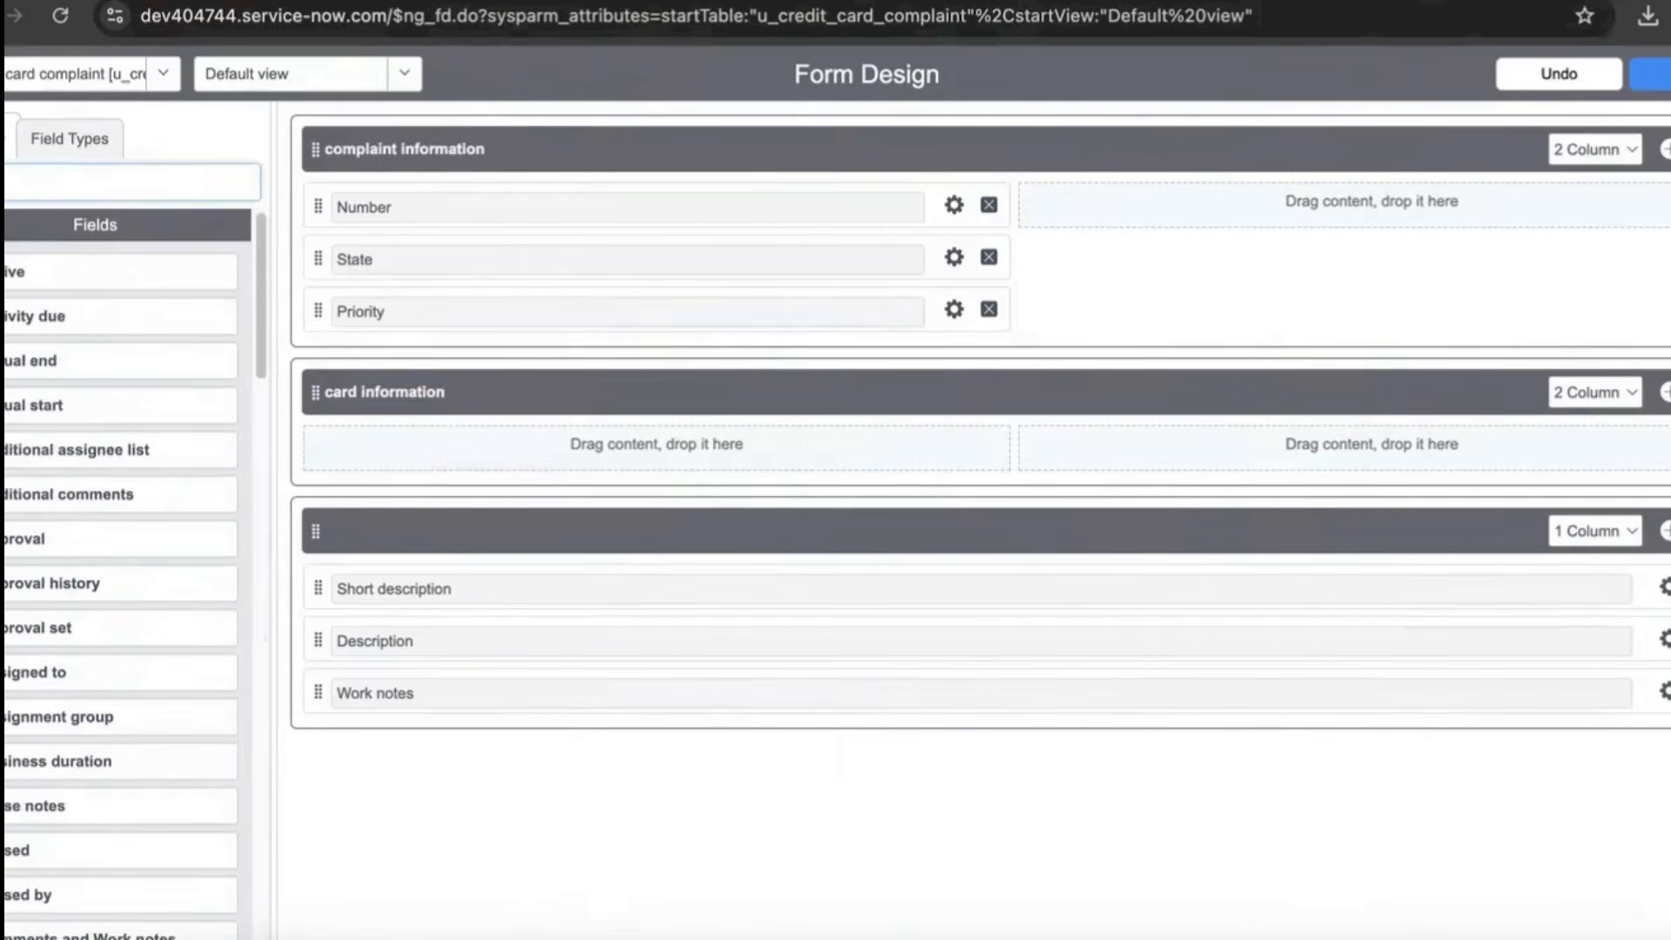
type("car")
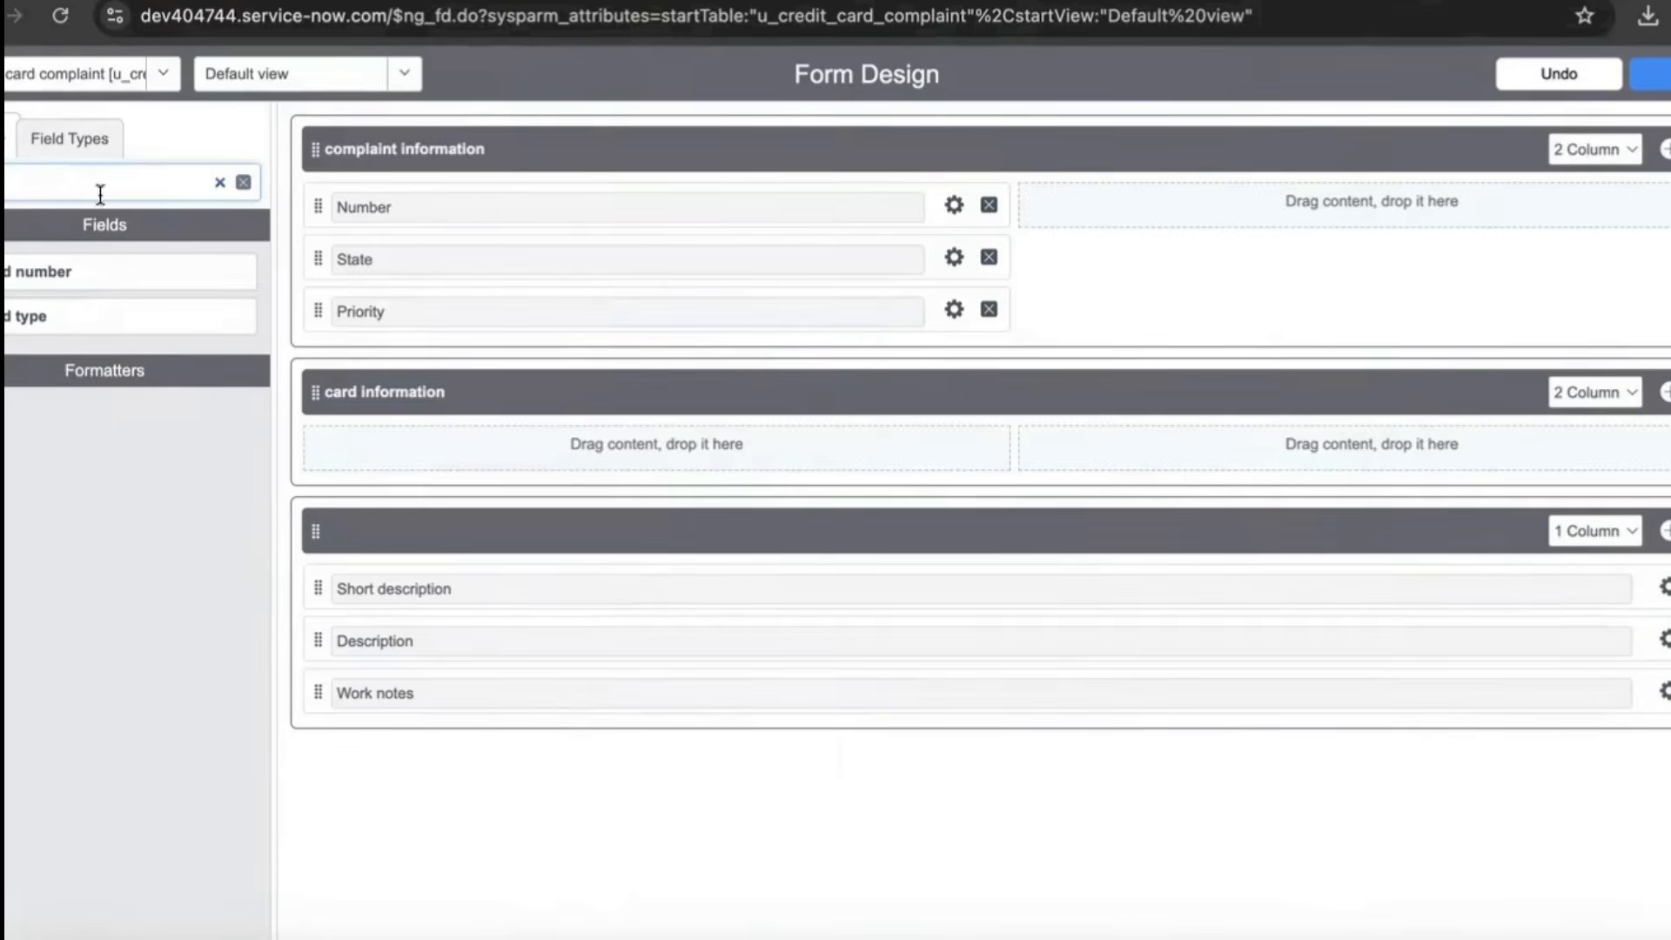
left_click_drag(56, 272, 420, 457)
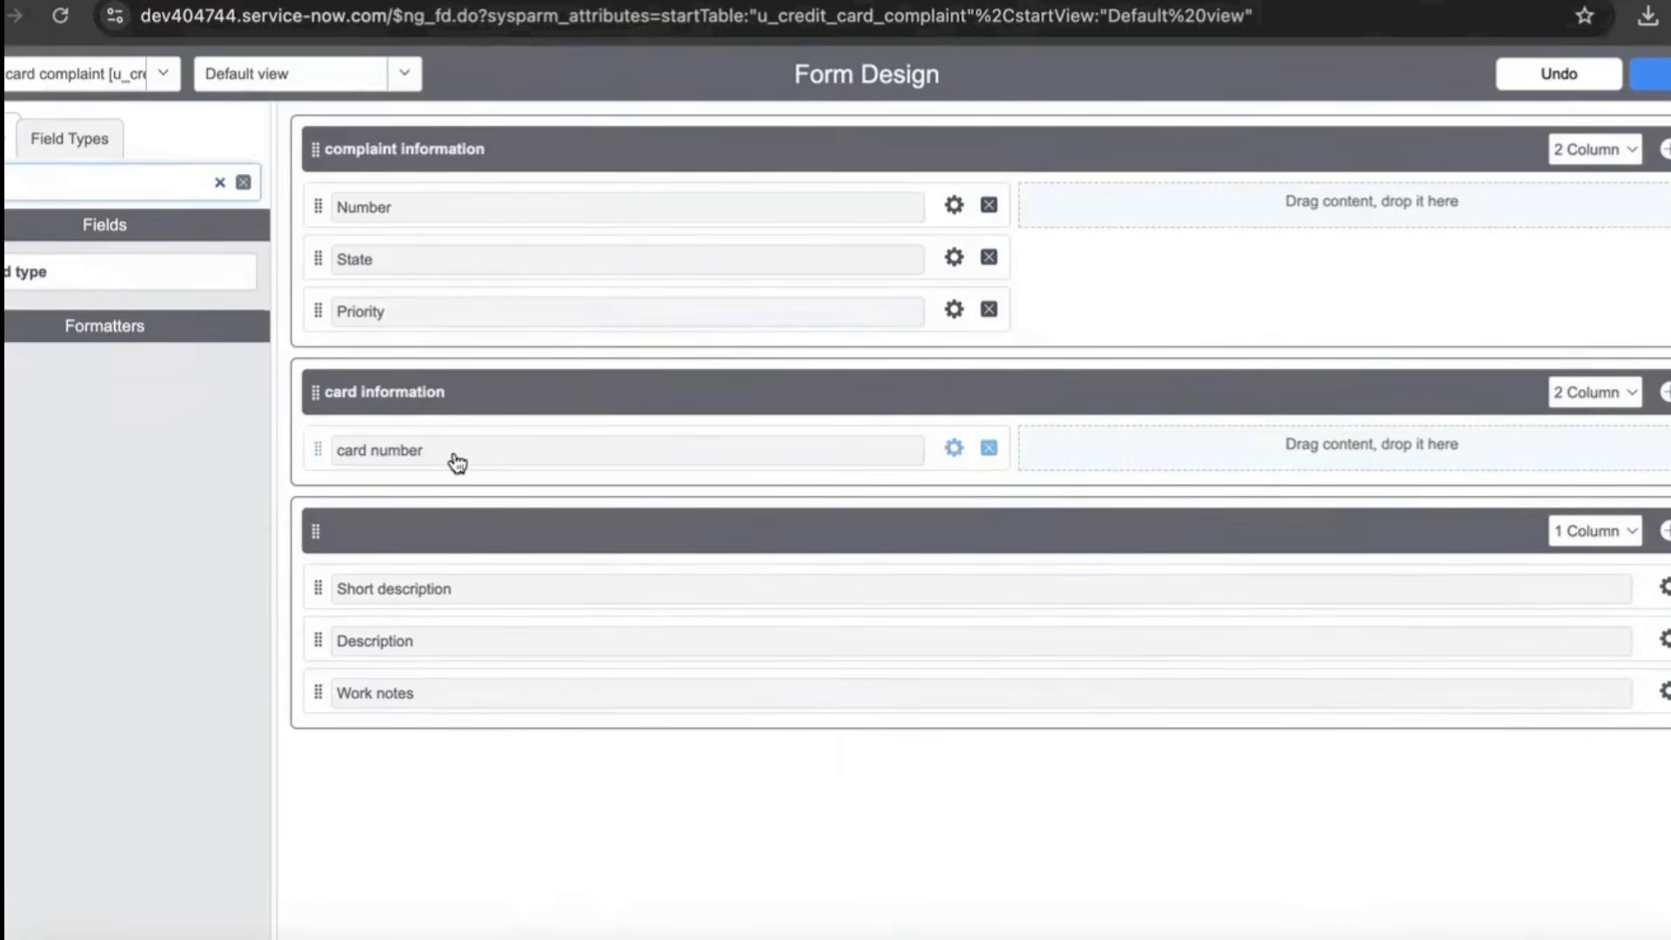
left_click_drag(82, 270, 451, 503)
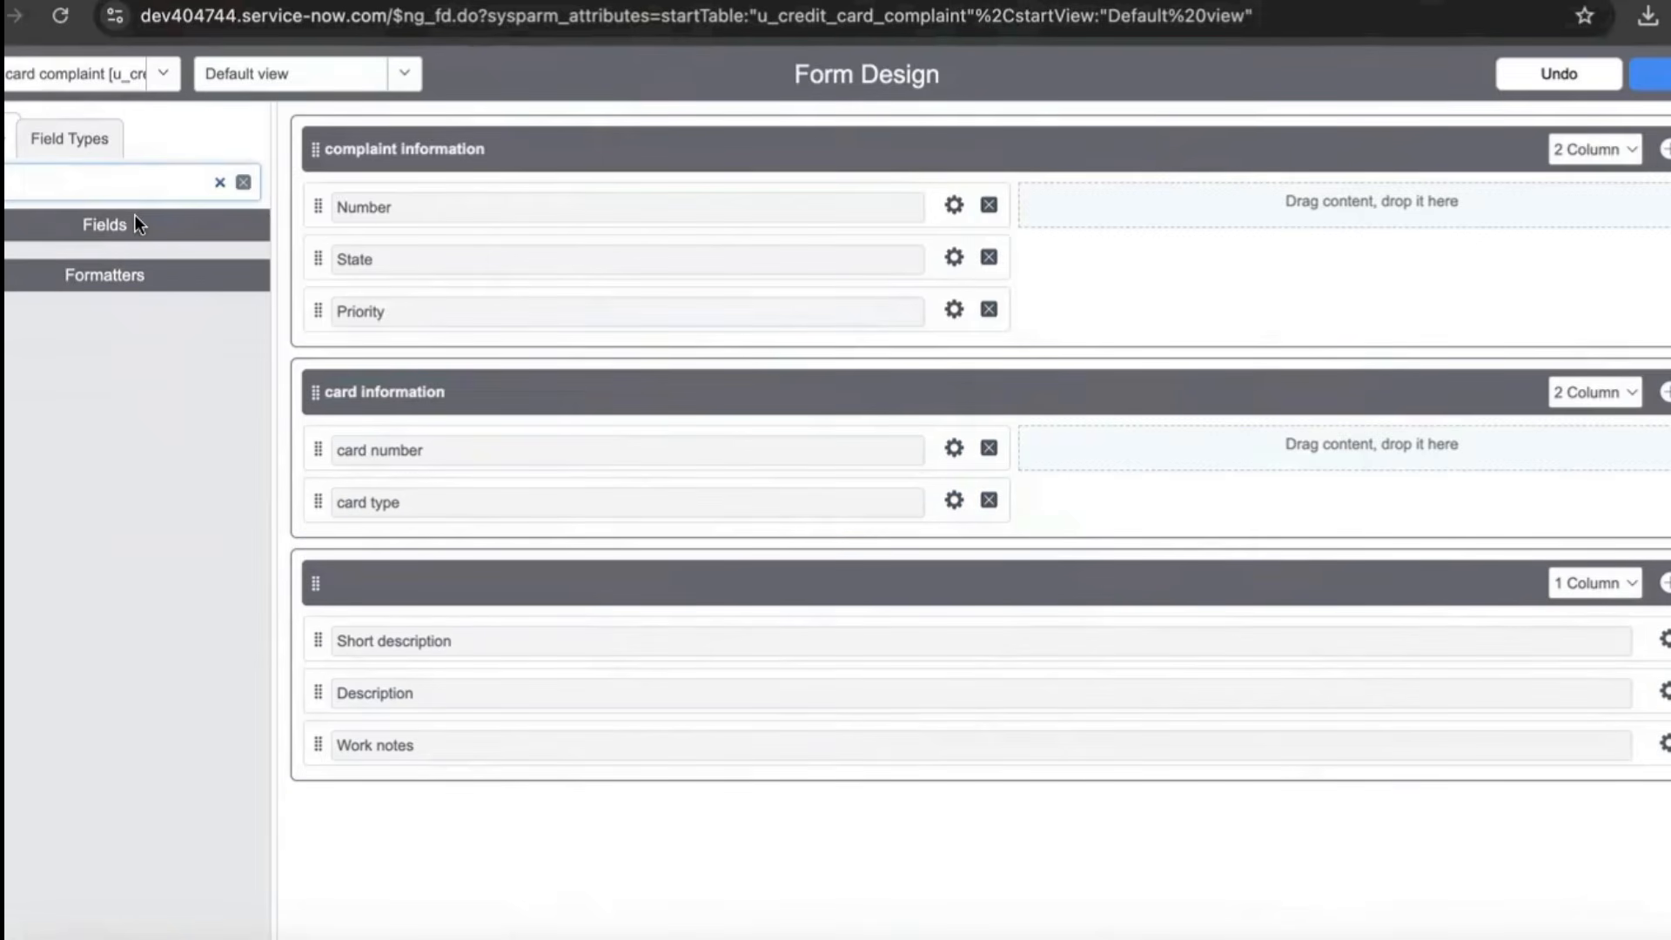
Find the category field and place it below card type in the card information section.
key("BackSpace")
key("BackSpace")
key("BackSpace")
key("BackSpace")
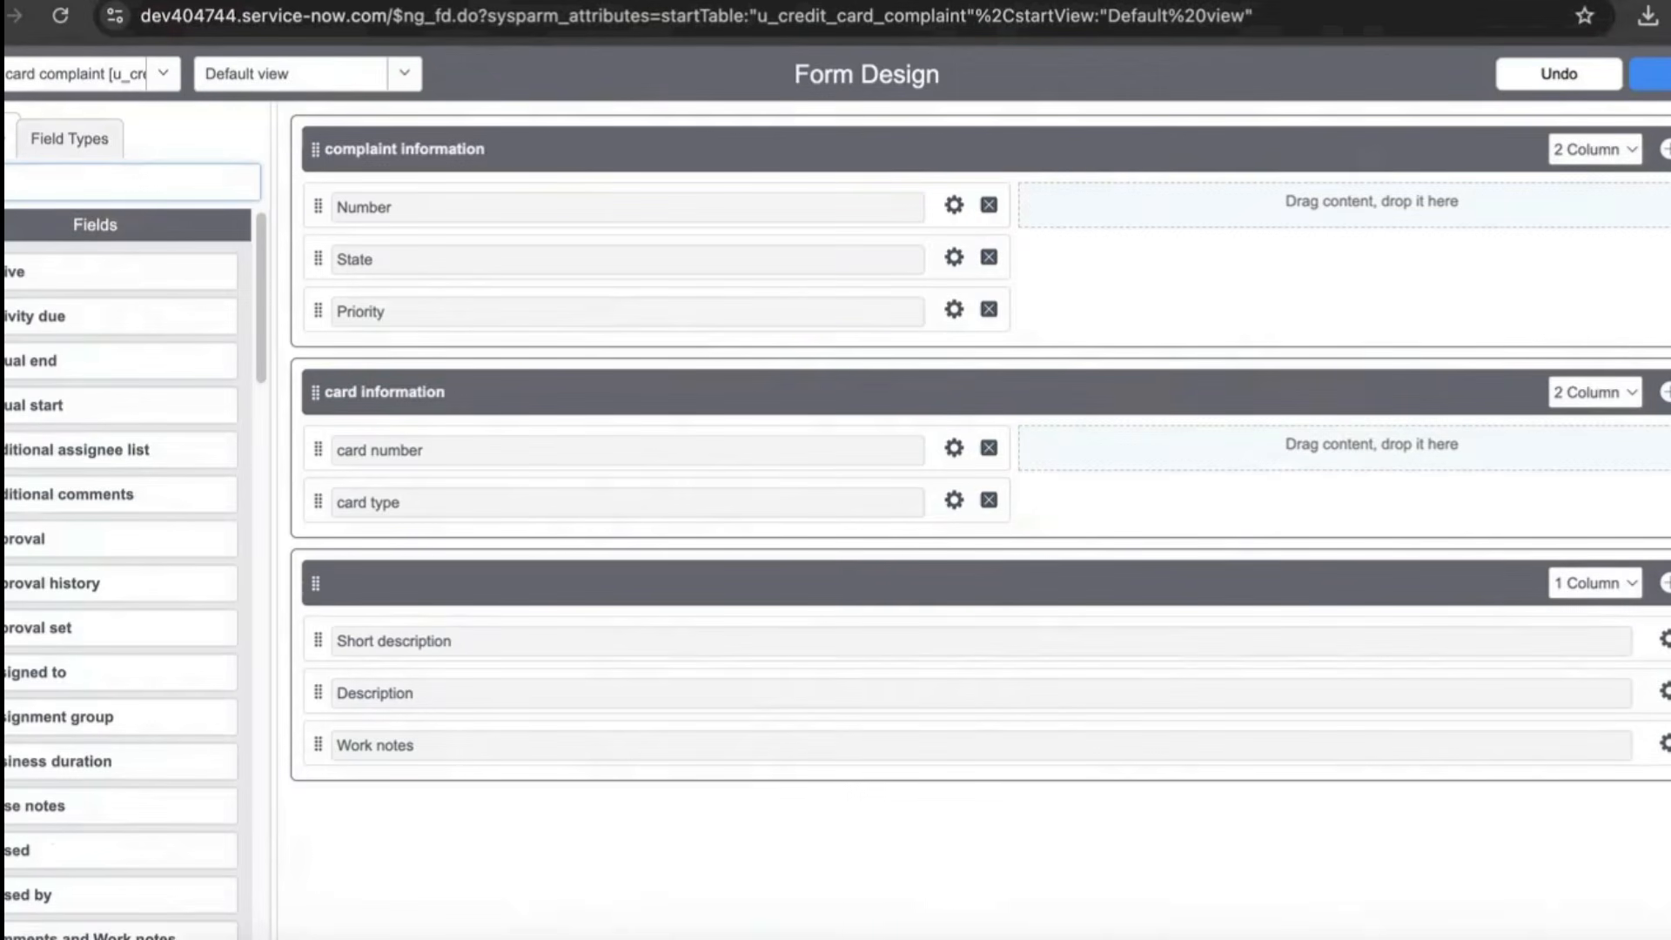
type("comp")
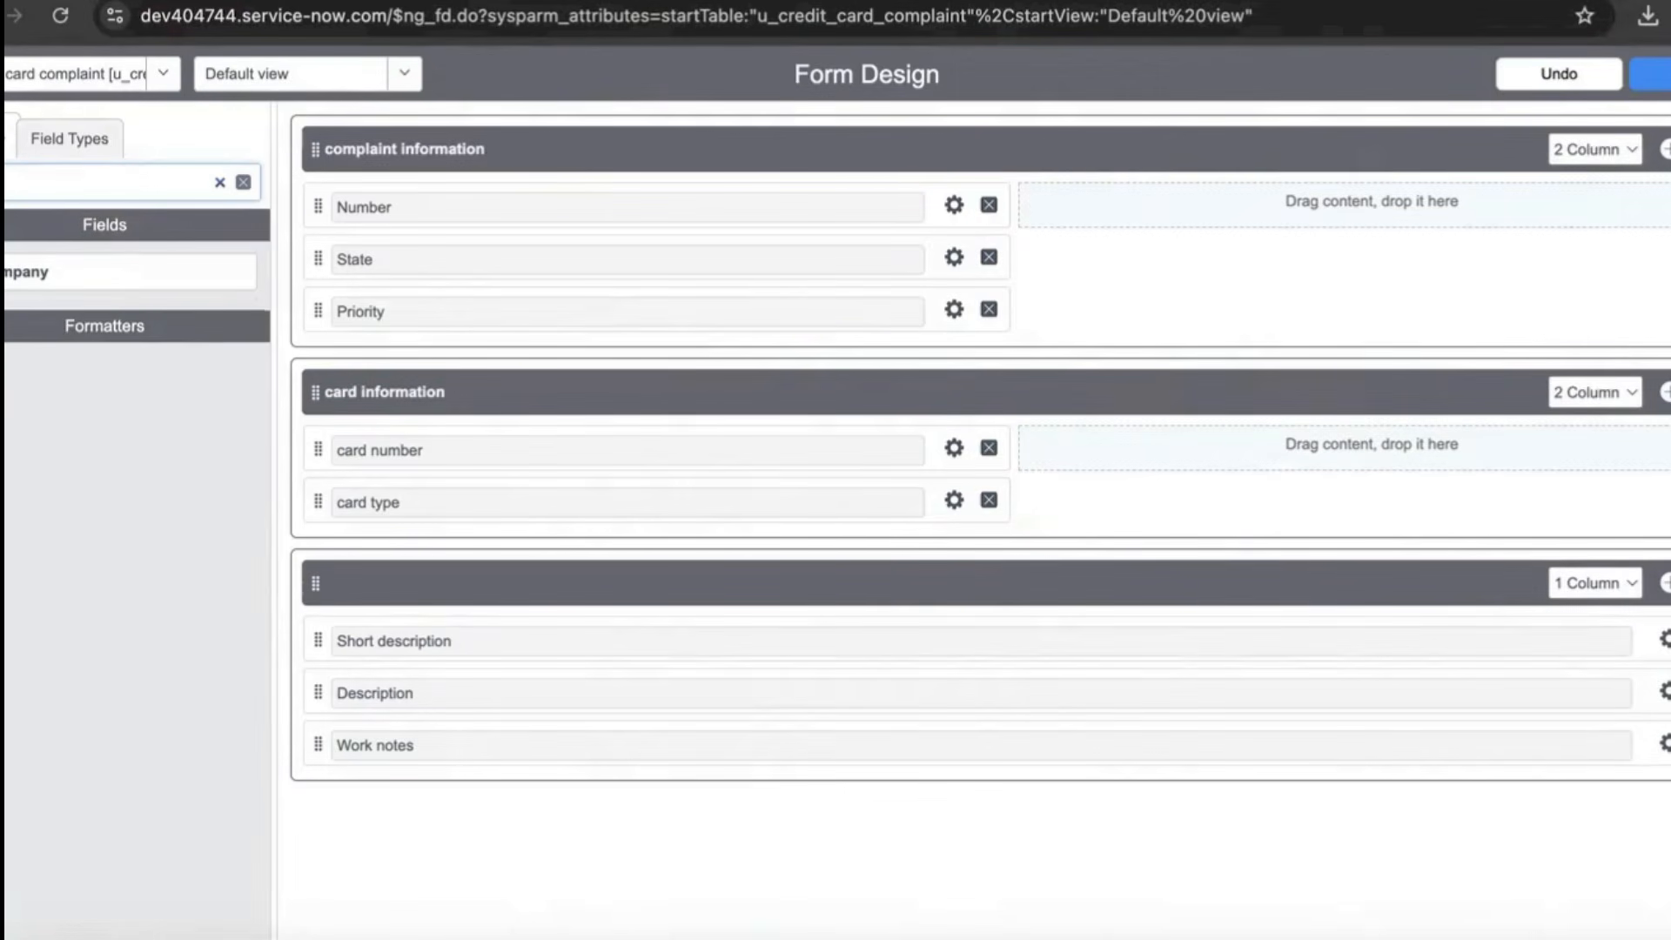
key("BackSpace")
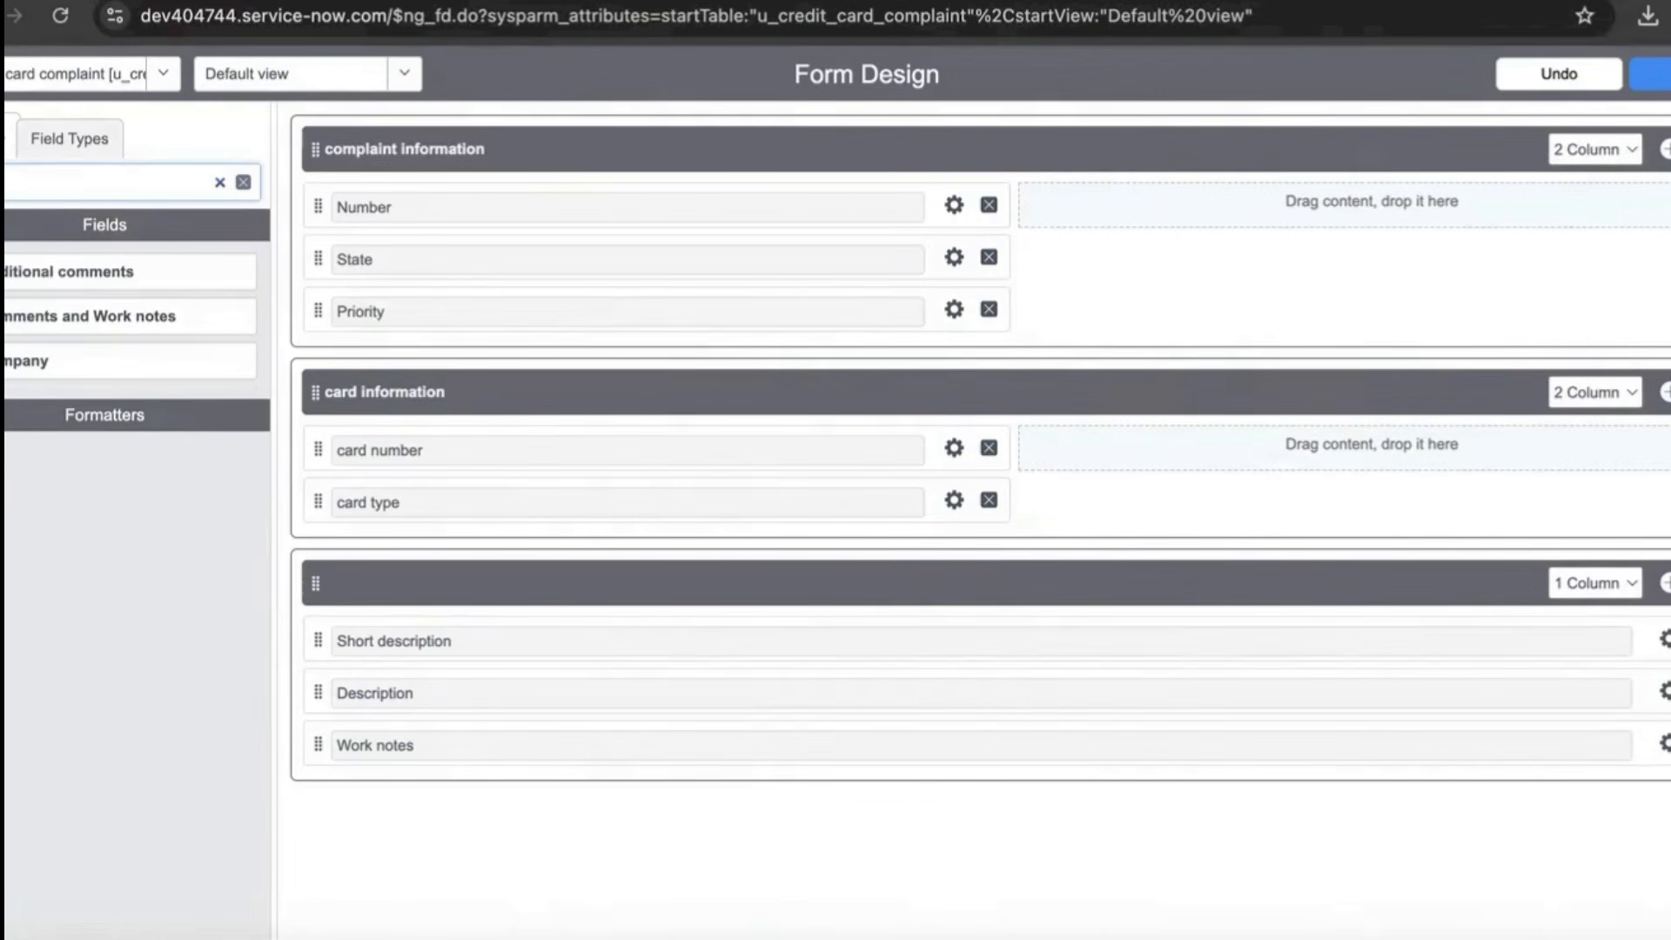
key("BackSpace")
key("BackSpace")
type("at")
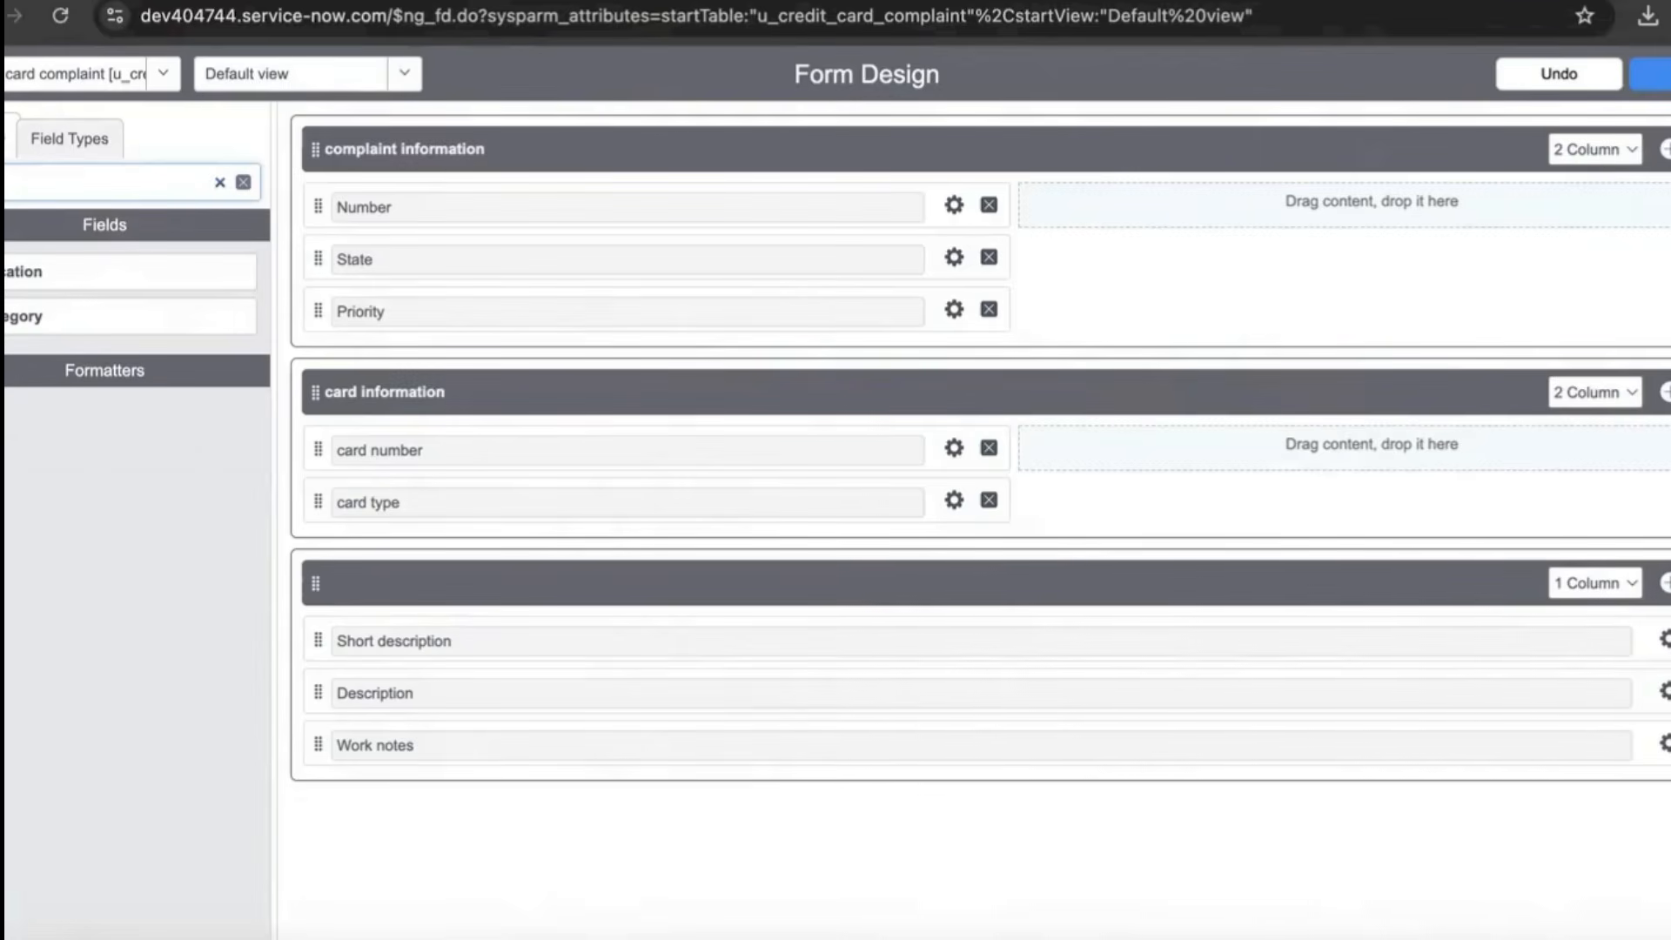
left_click_drag(35, 315, 416, 559)
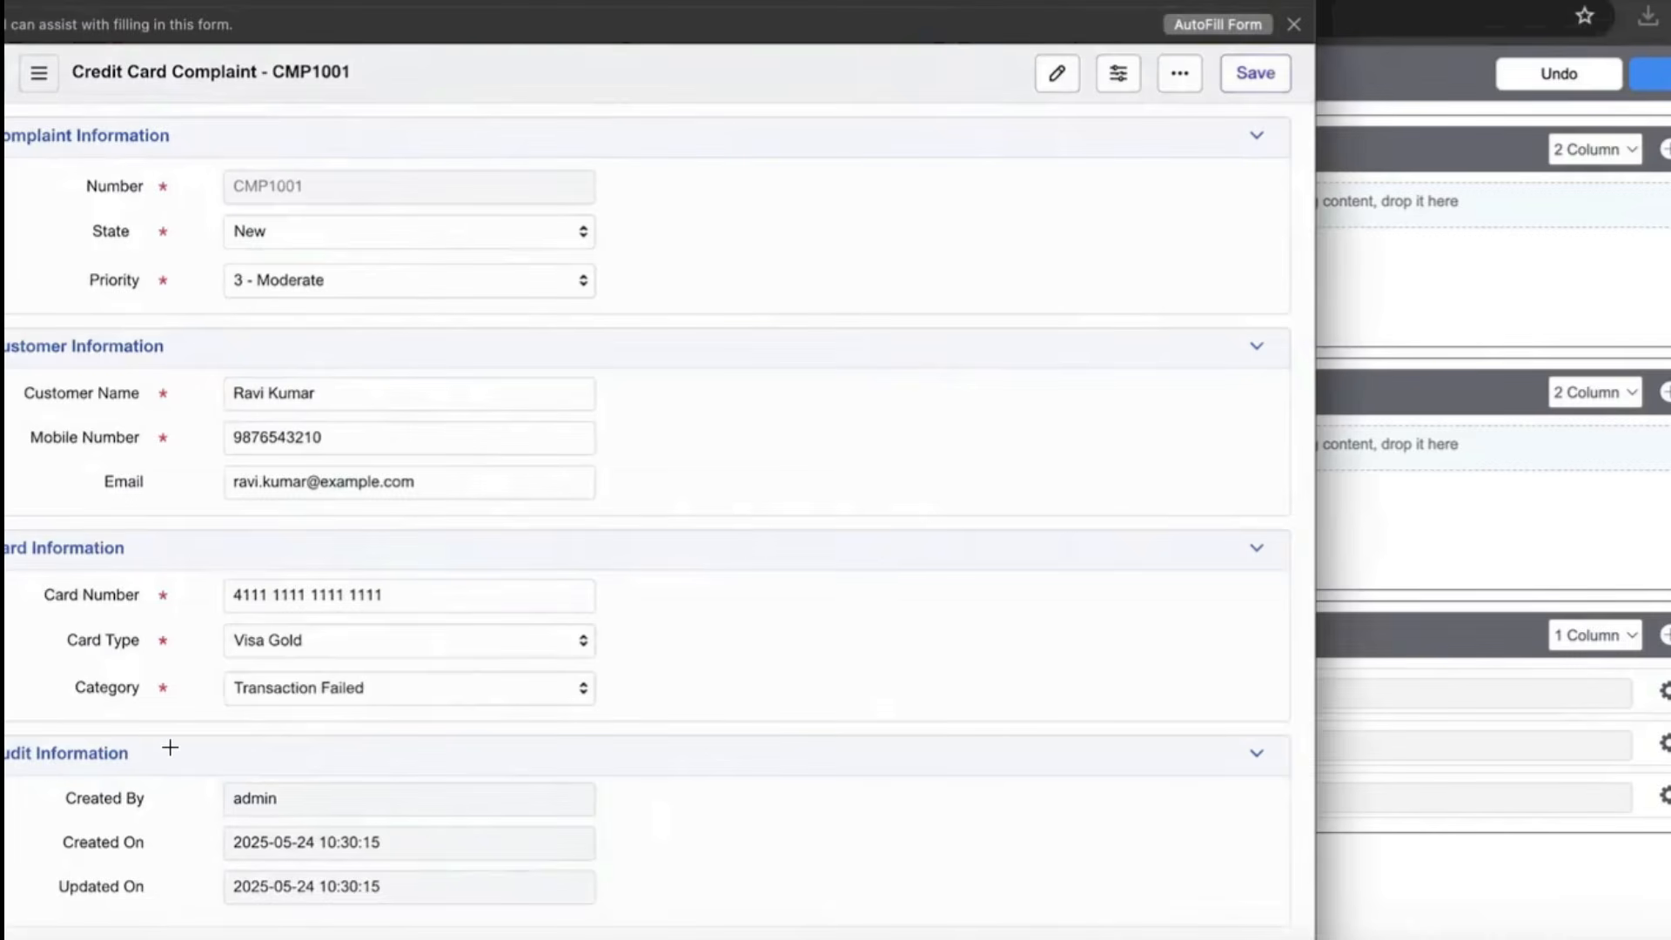
Following the reference image, add a new section below card information and name it "Audit information".
key("super+Tab")
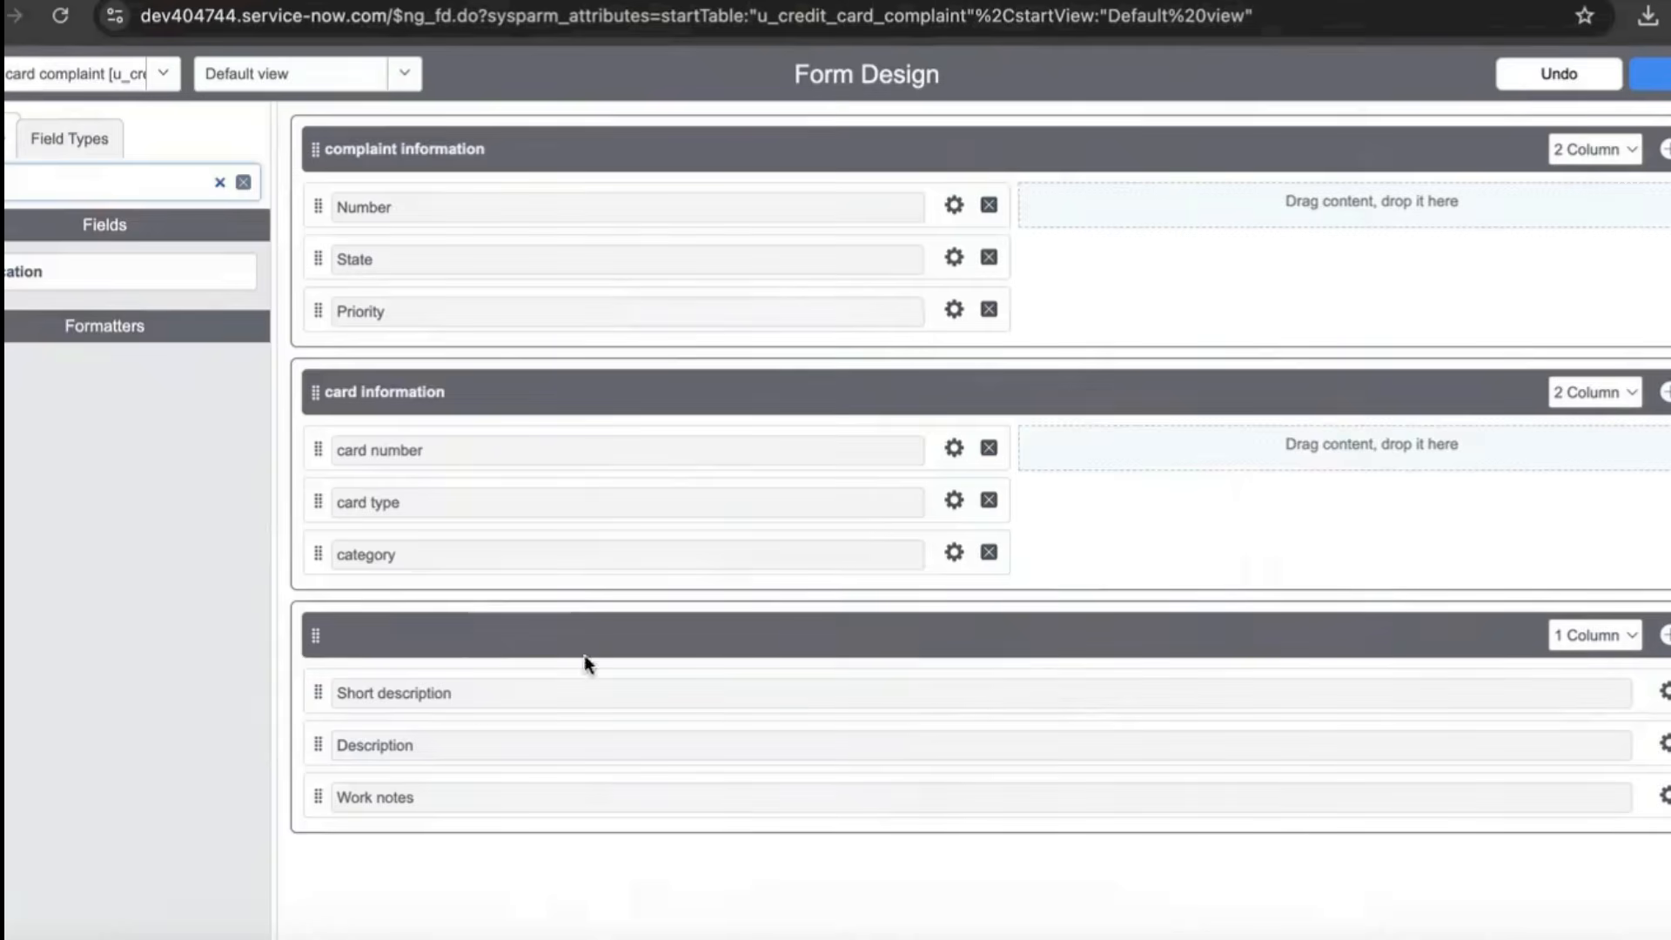
left_click(1665, 396)
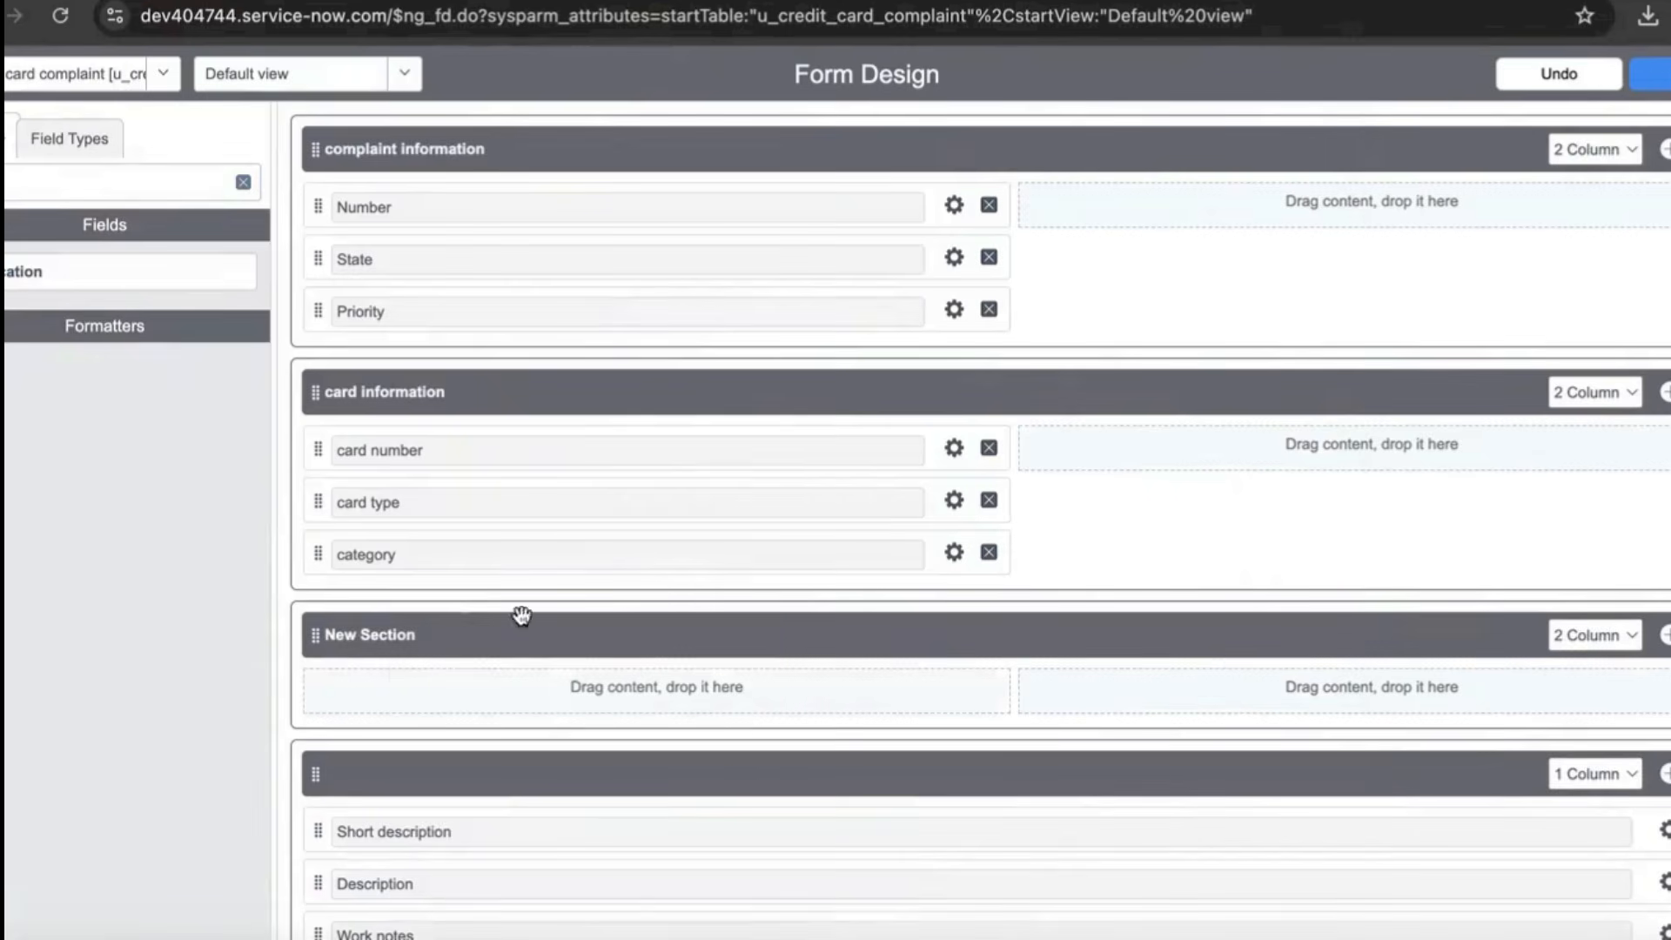
double_click(428, 642)
key("BackSpace")
key("BackSpace")
key("BackSpace")
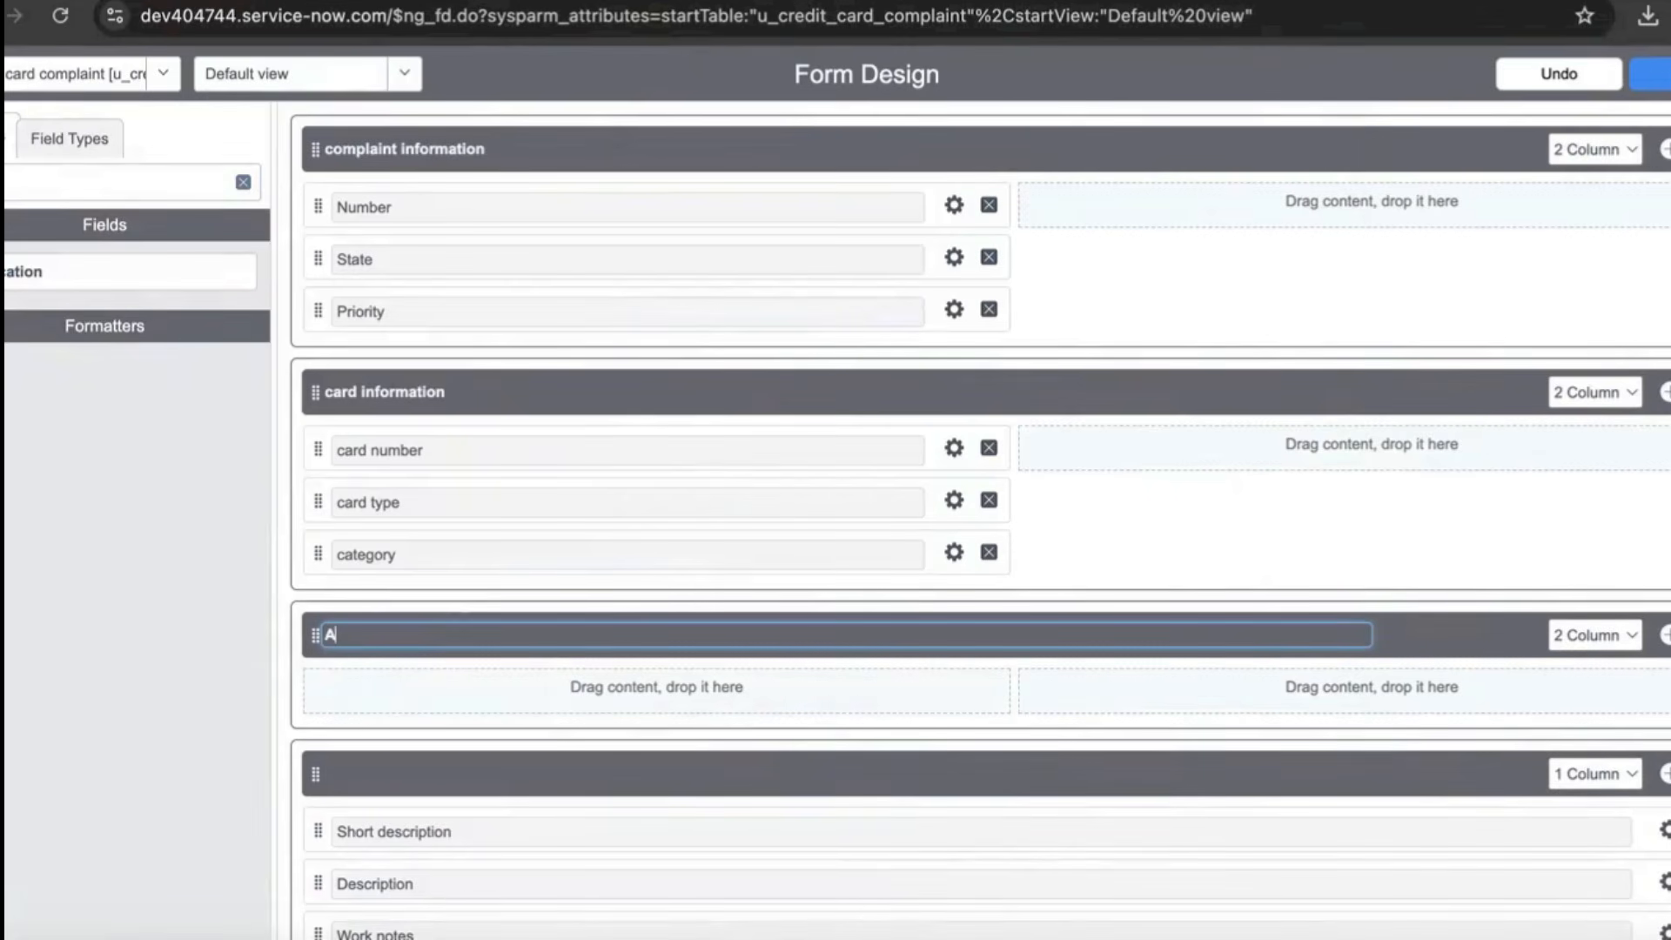
type("Audit information")
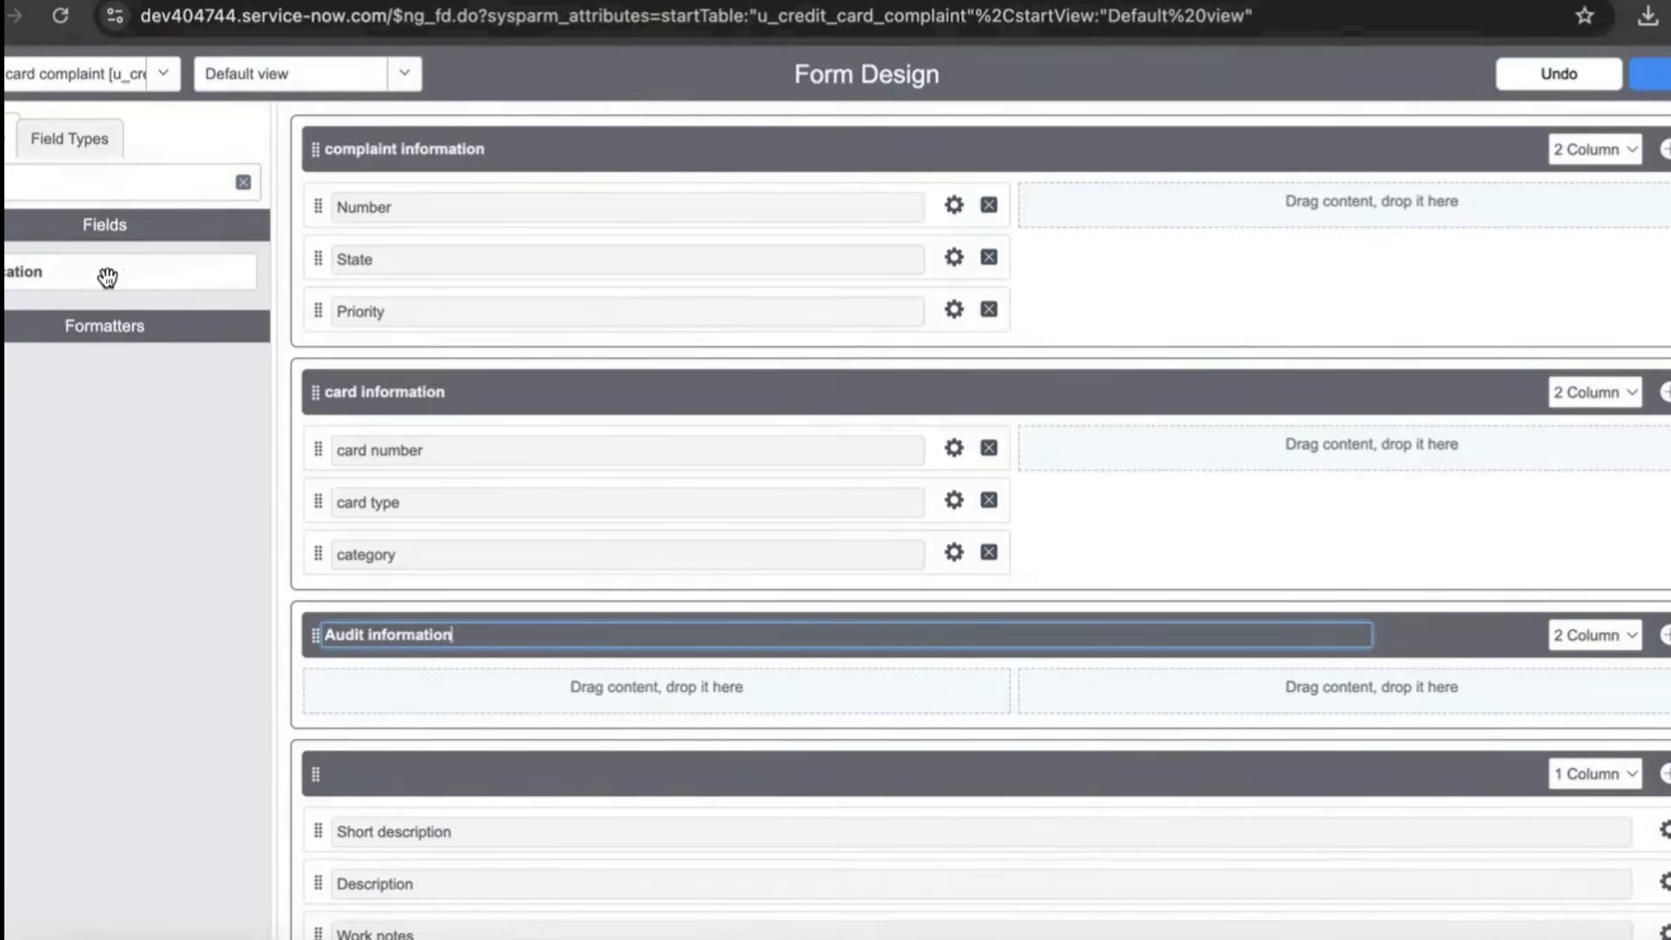
Find the Created by field and place it in the first column of the Audit information section.
left_click(45, 184)
key("BackSpace")
key("BackSpace")
key("BackSpace")
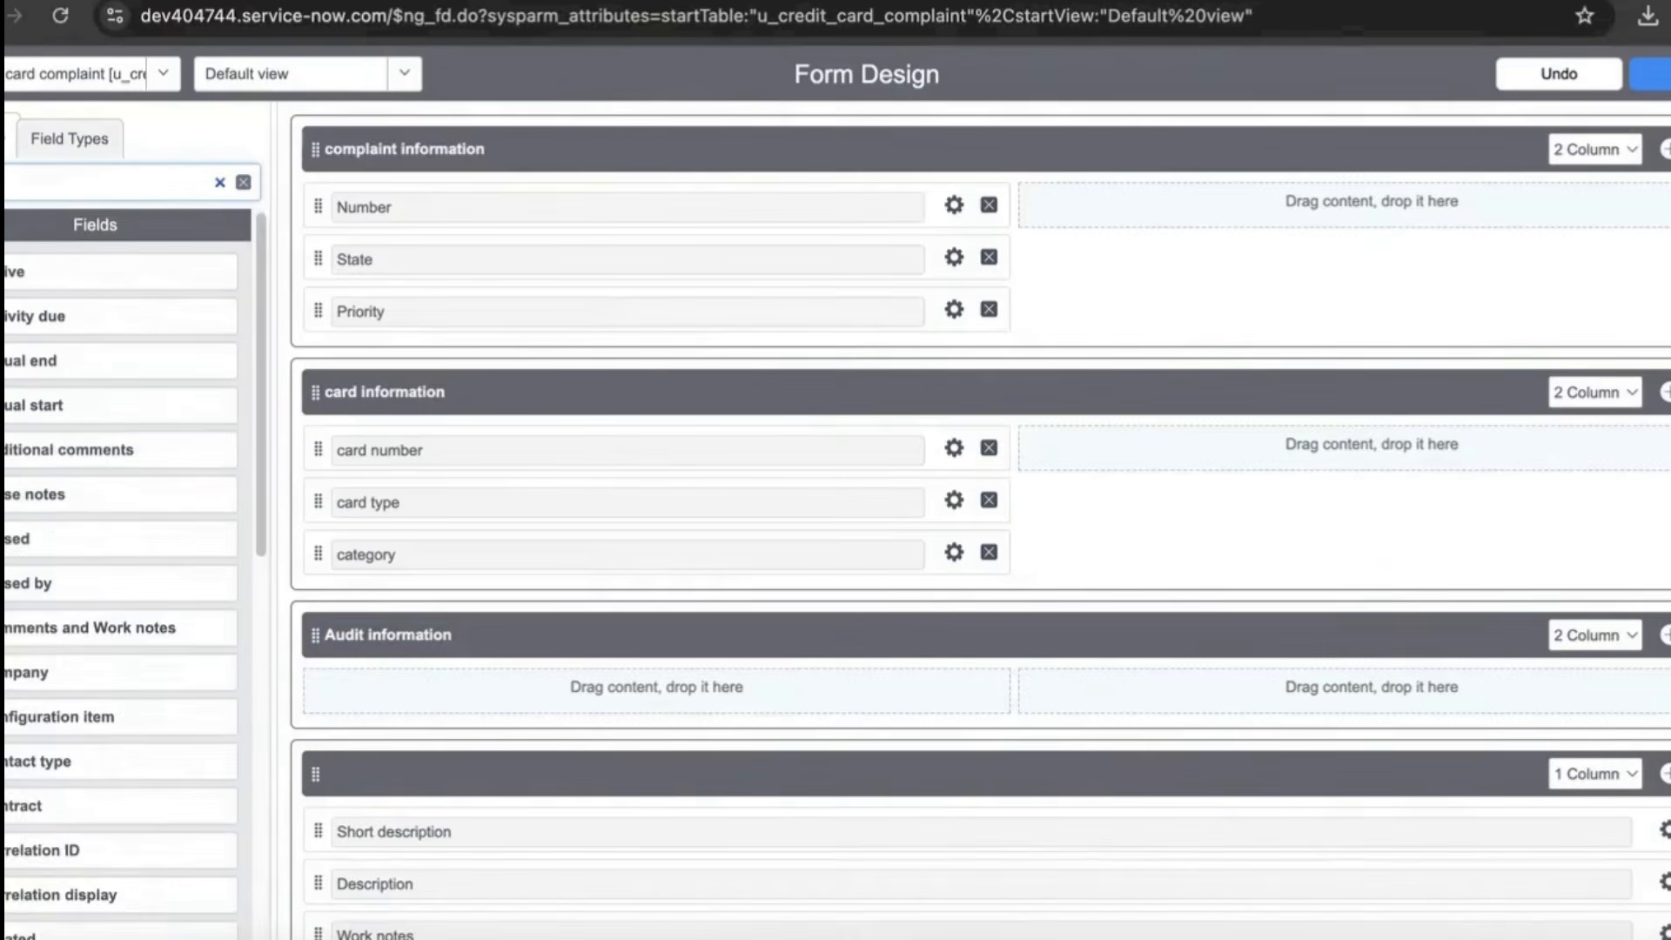
type("cr")
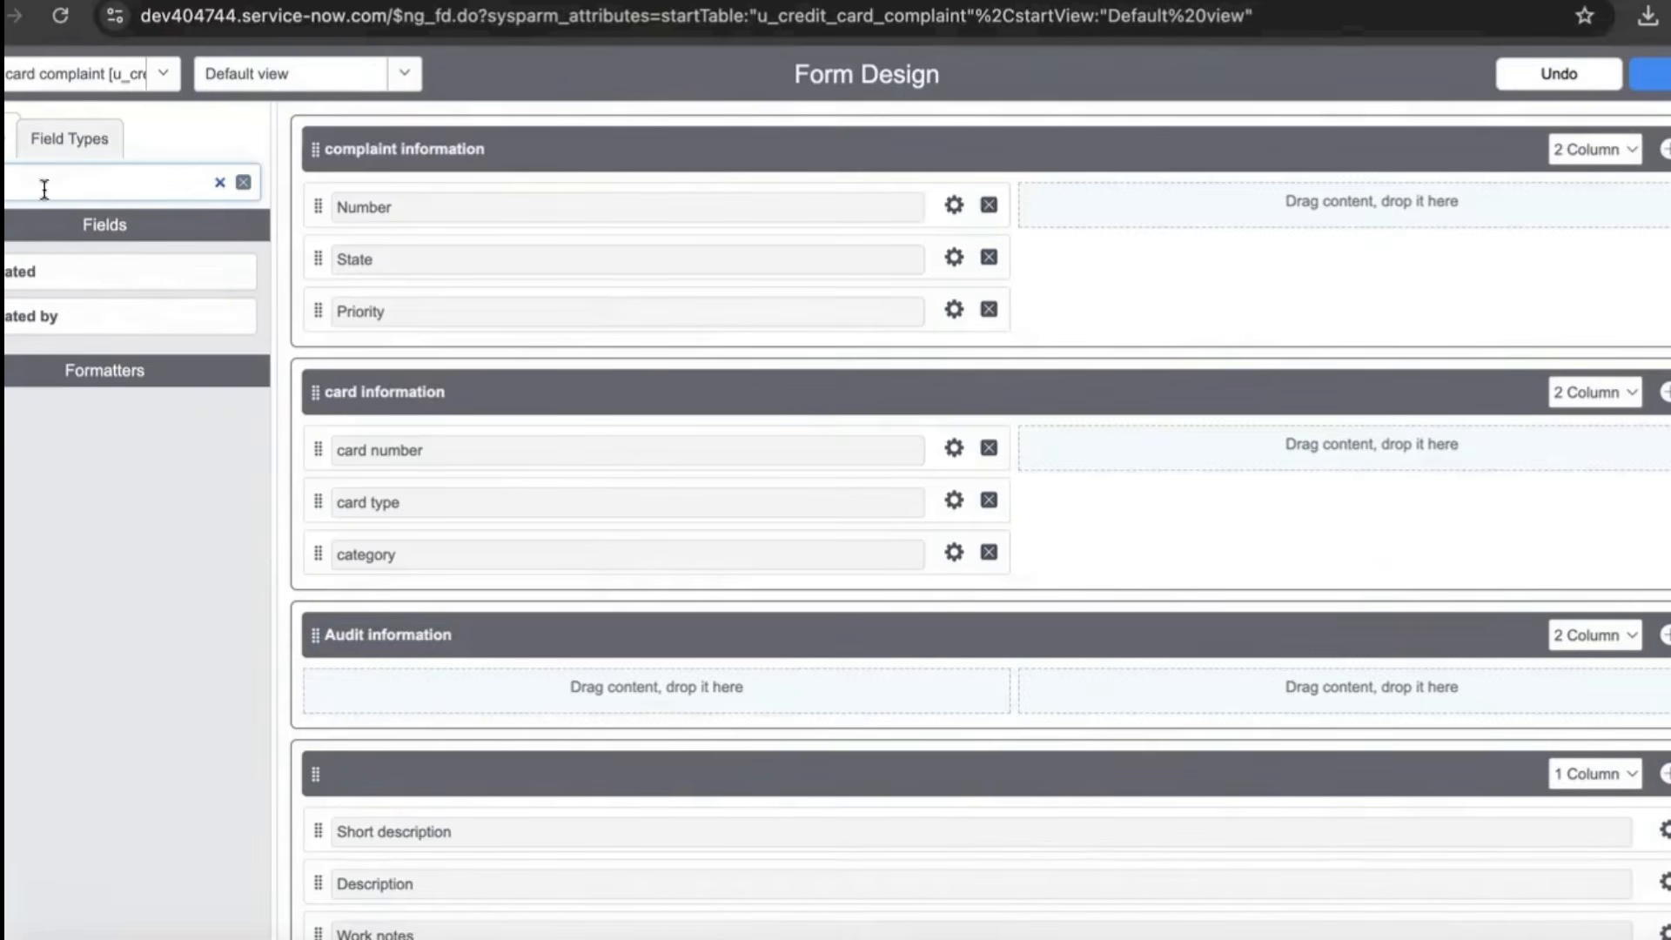
left_click_drag(35, 317, 398, 698)
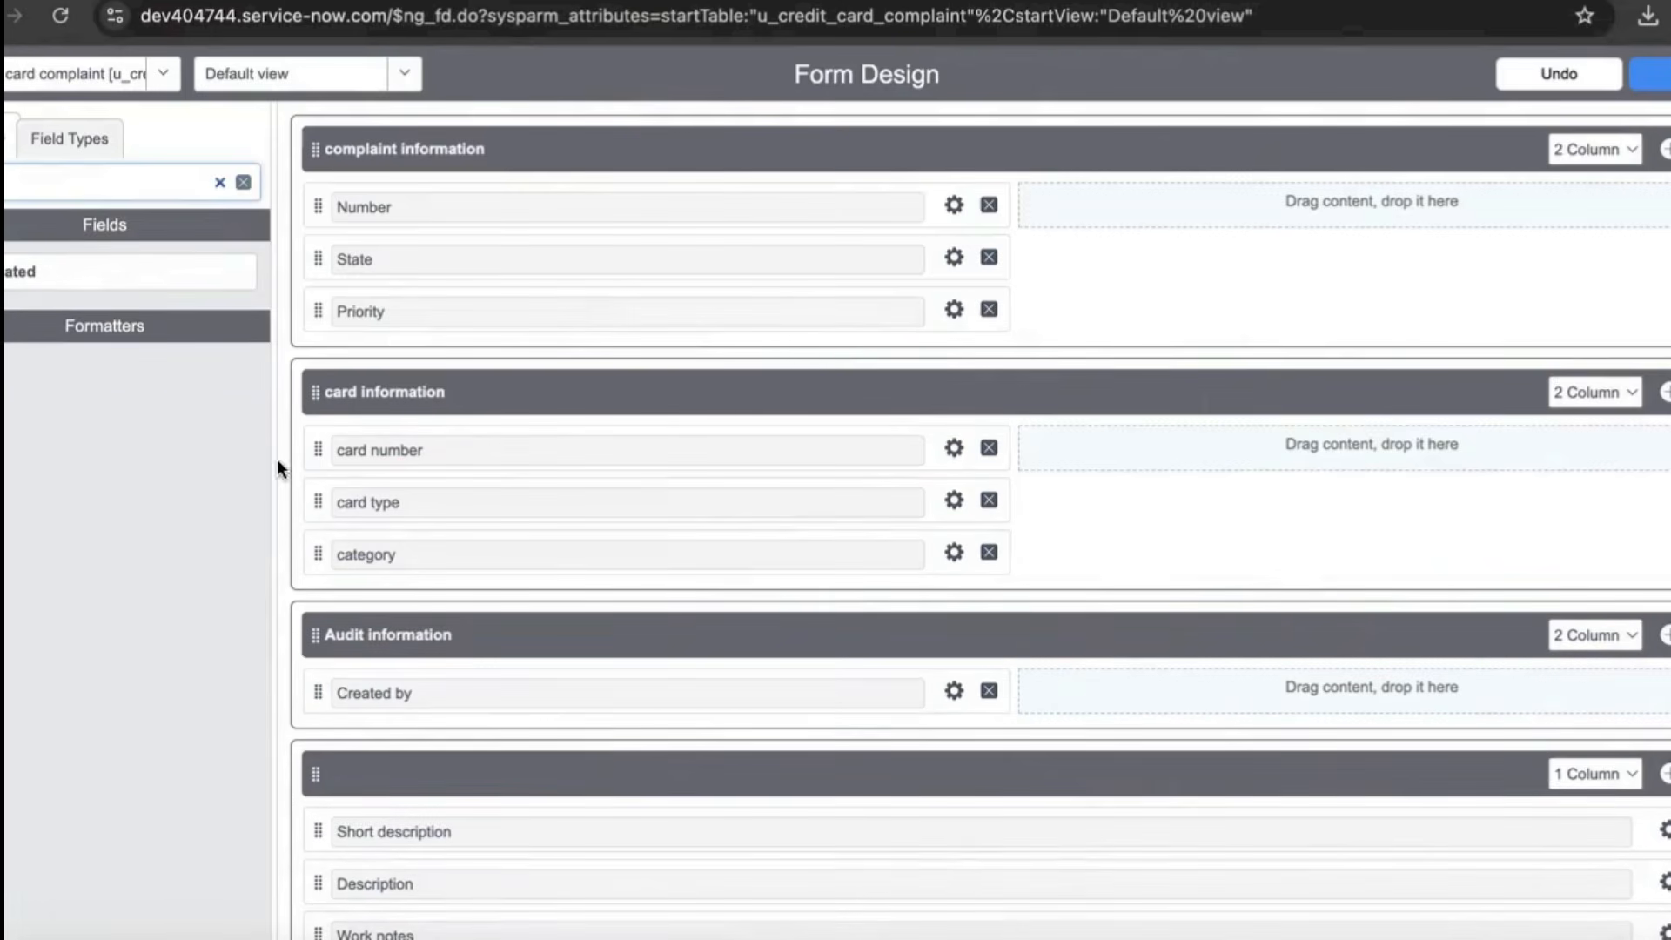
Find the Updated by field and place it below Created by in the Audit information section.
key("BackSpace")
key("BackSpace")
type("upd")
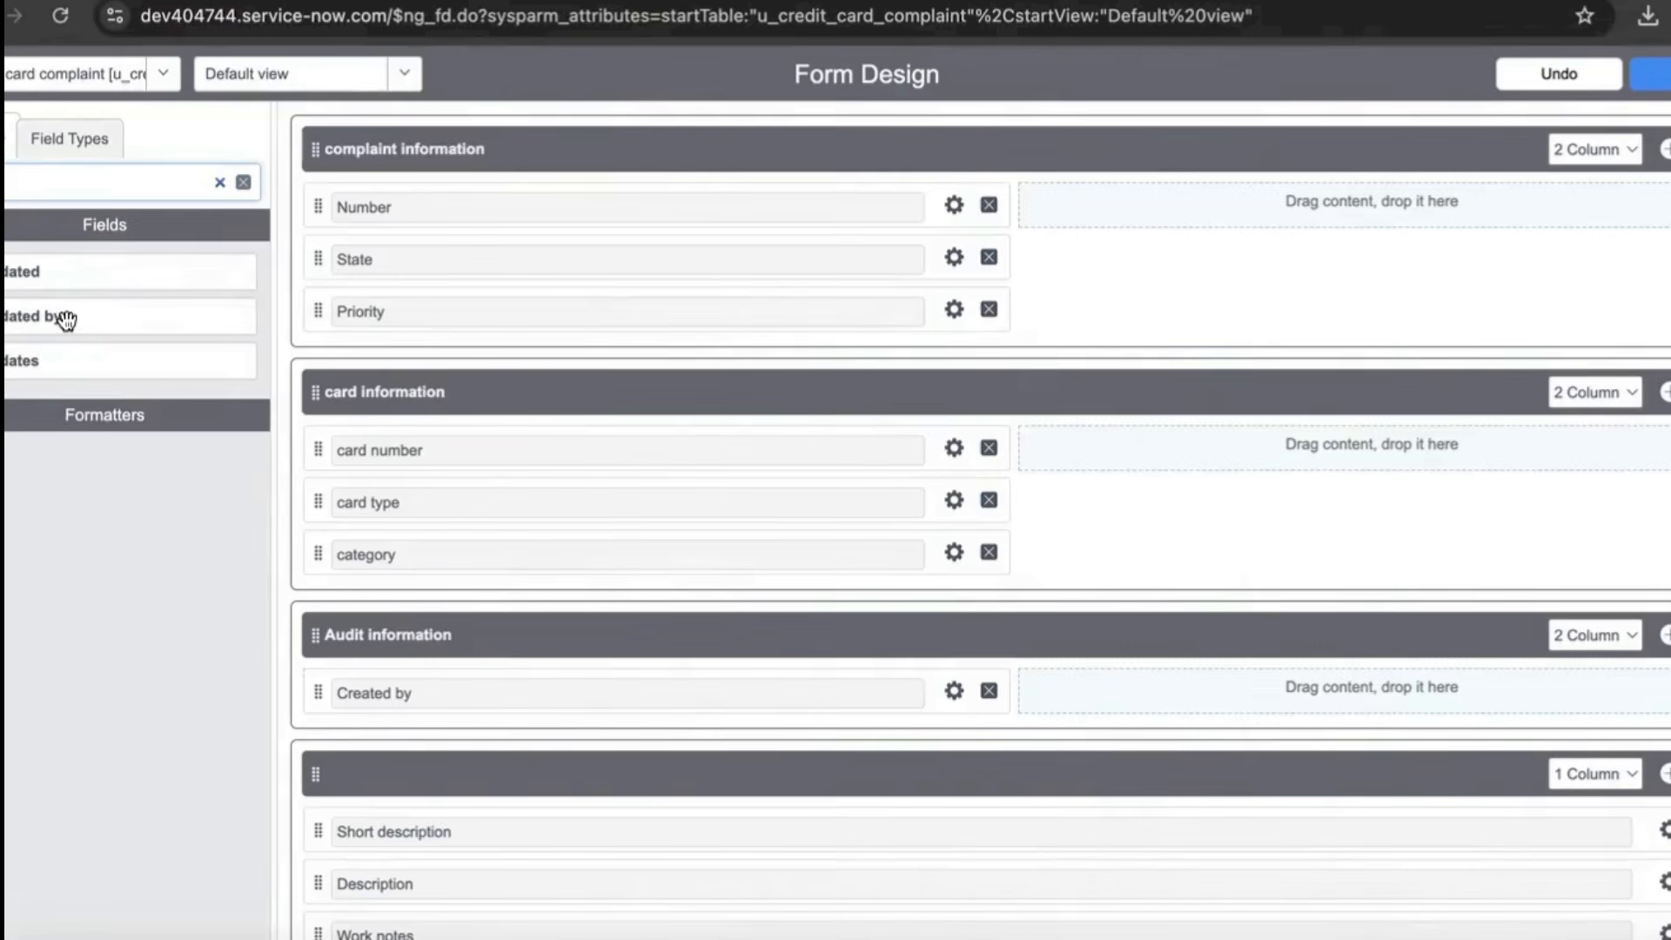
left_click_drag(58, 318, 419, 746)
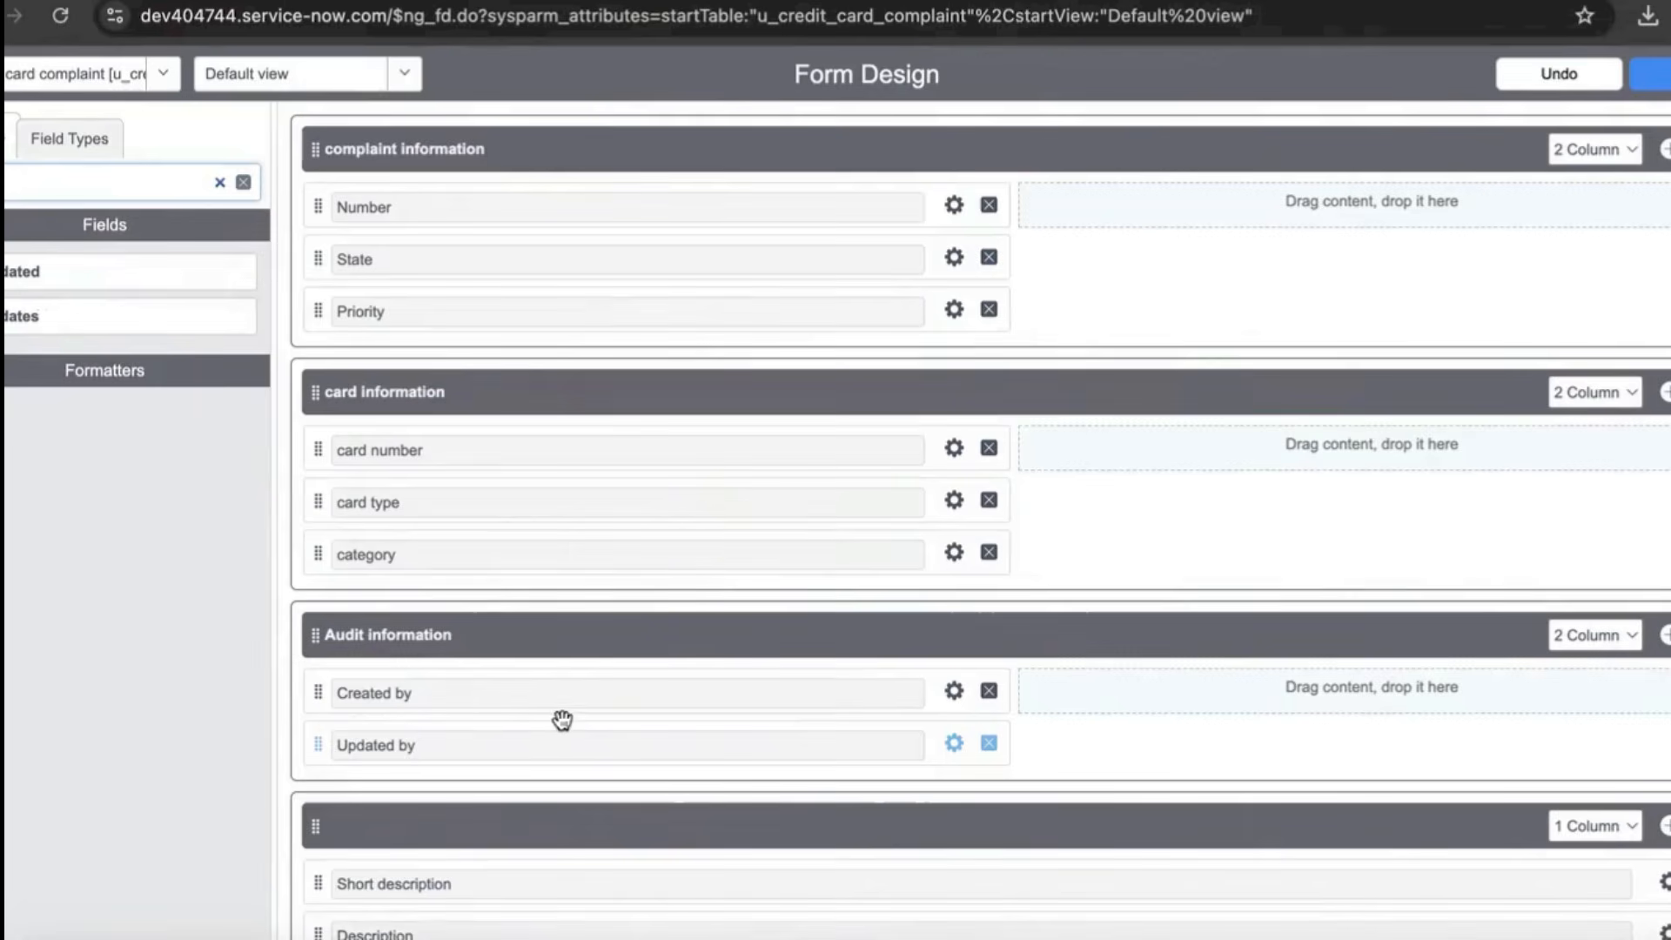
Review the form layout and examine the properties of the Number field, leaving them as they are.
scroll(691, 687, "down", 3)
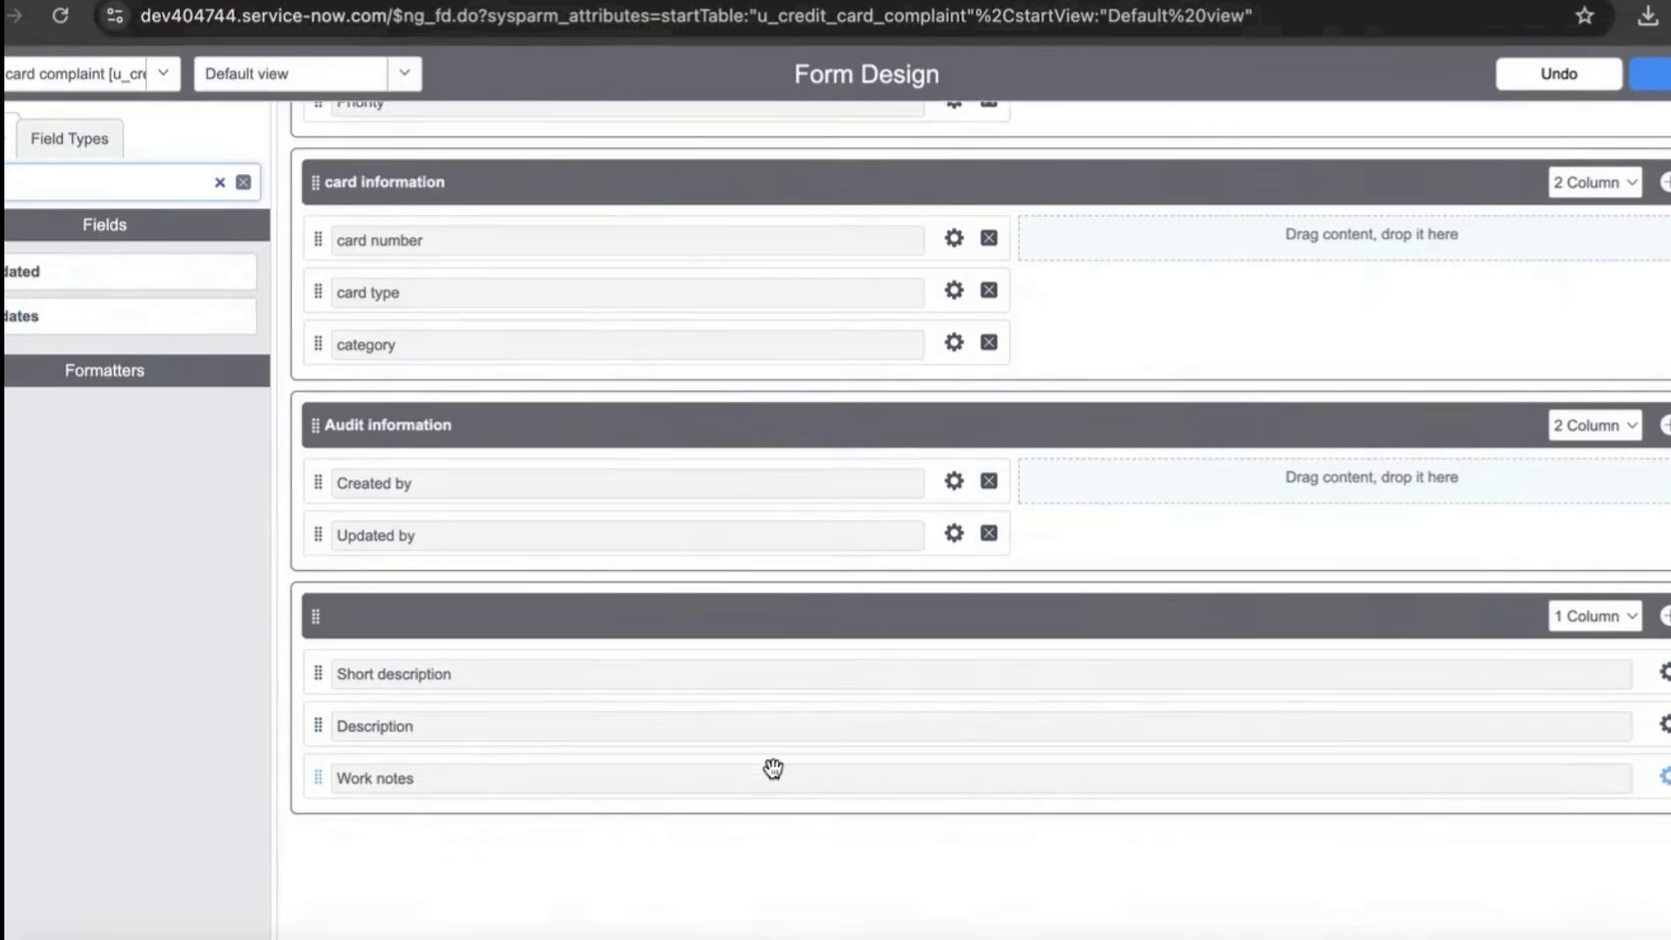
scroll(770, 770, "up", 3)
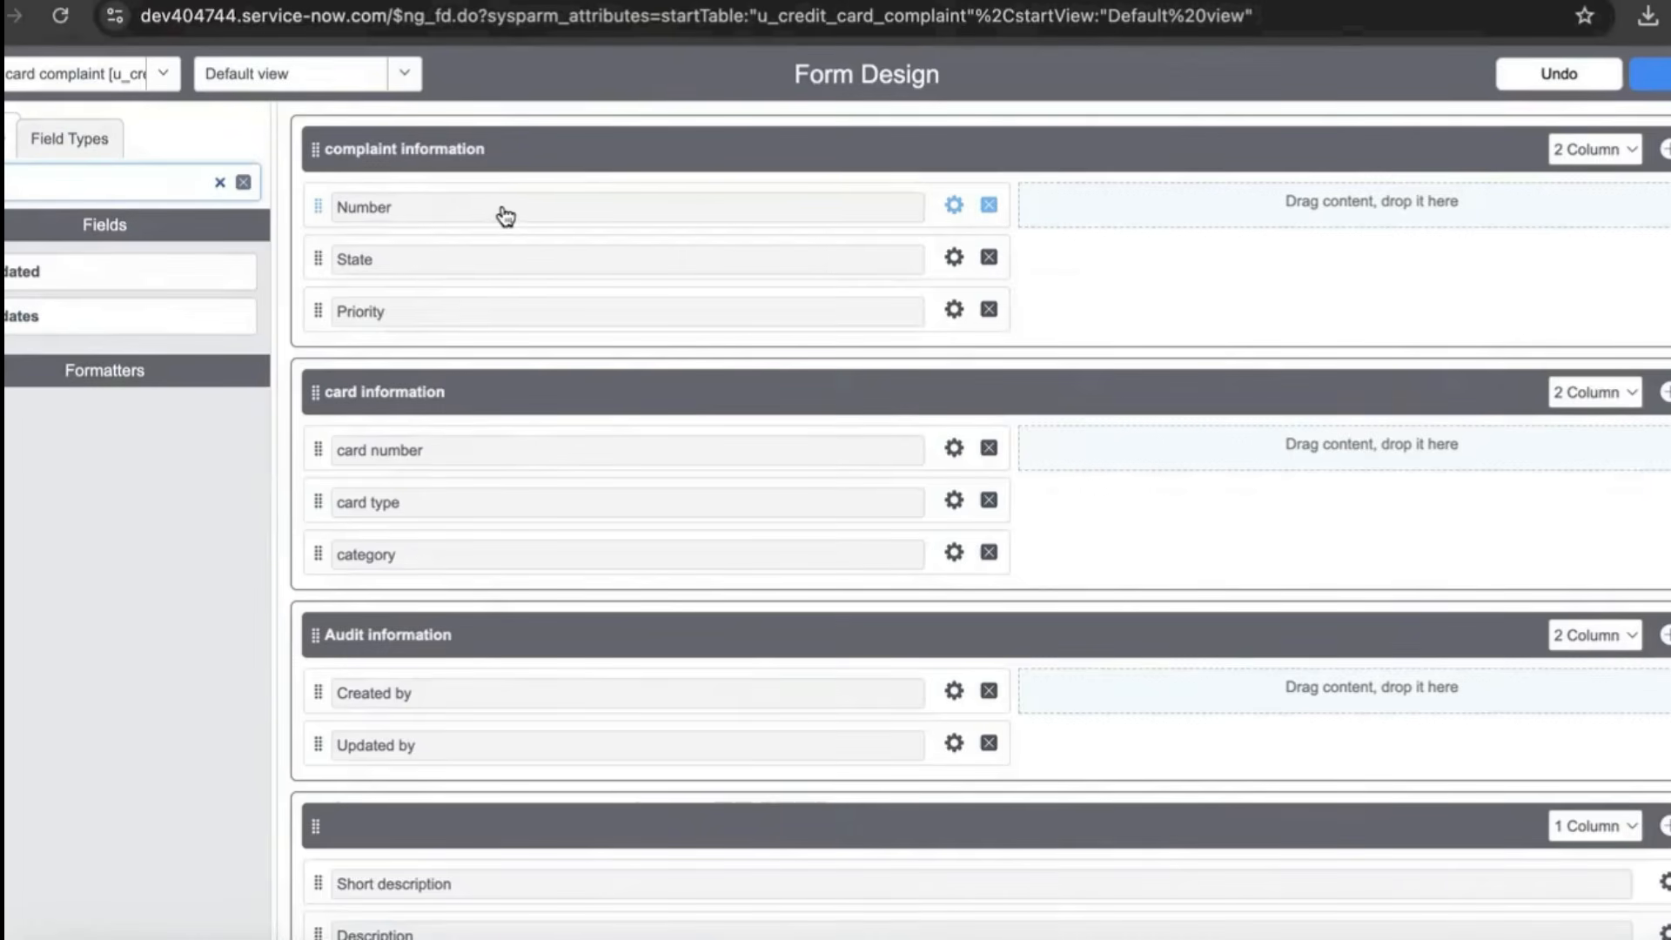
left_click(954, 207)
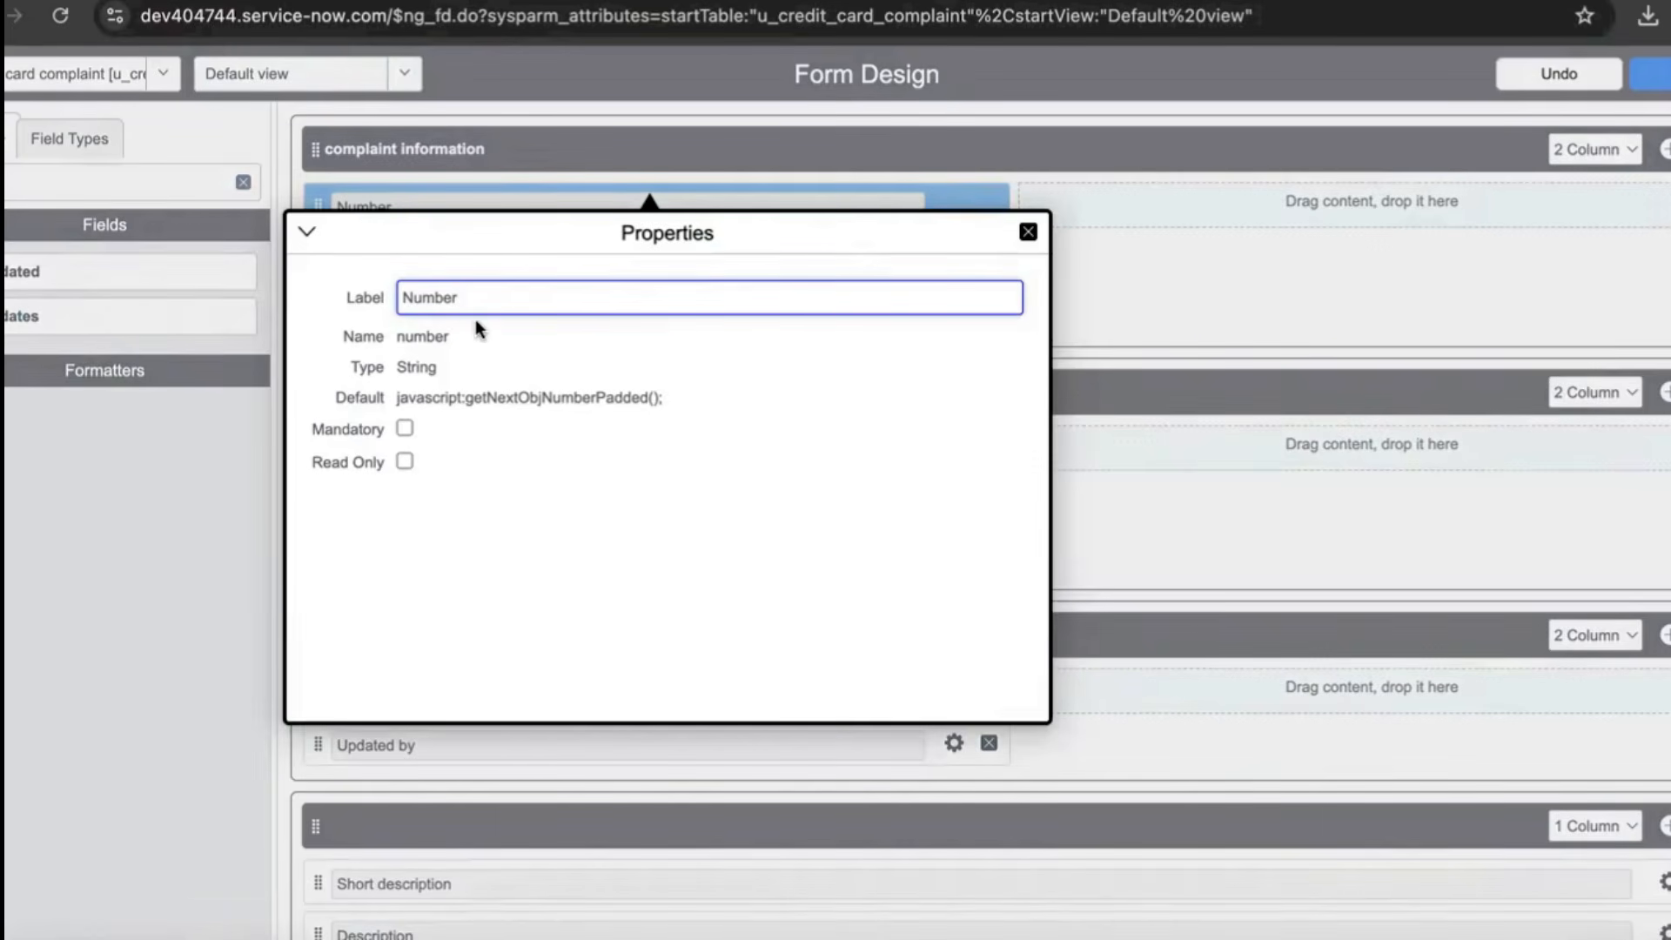
left_click(456, 372)
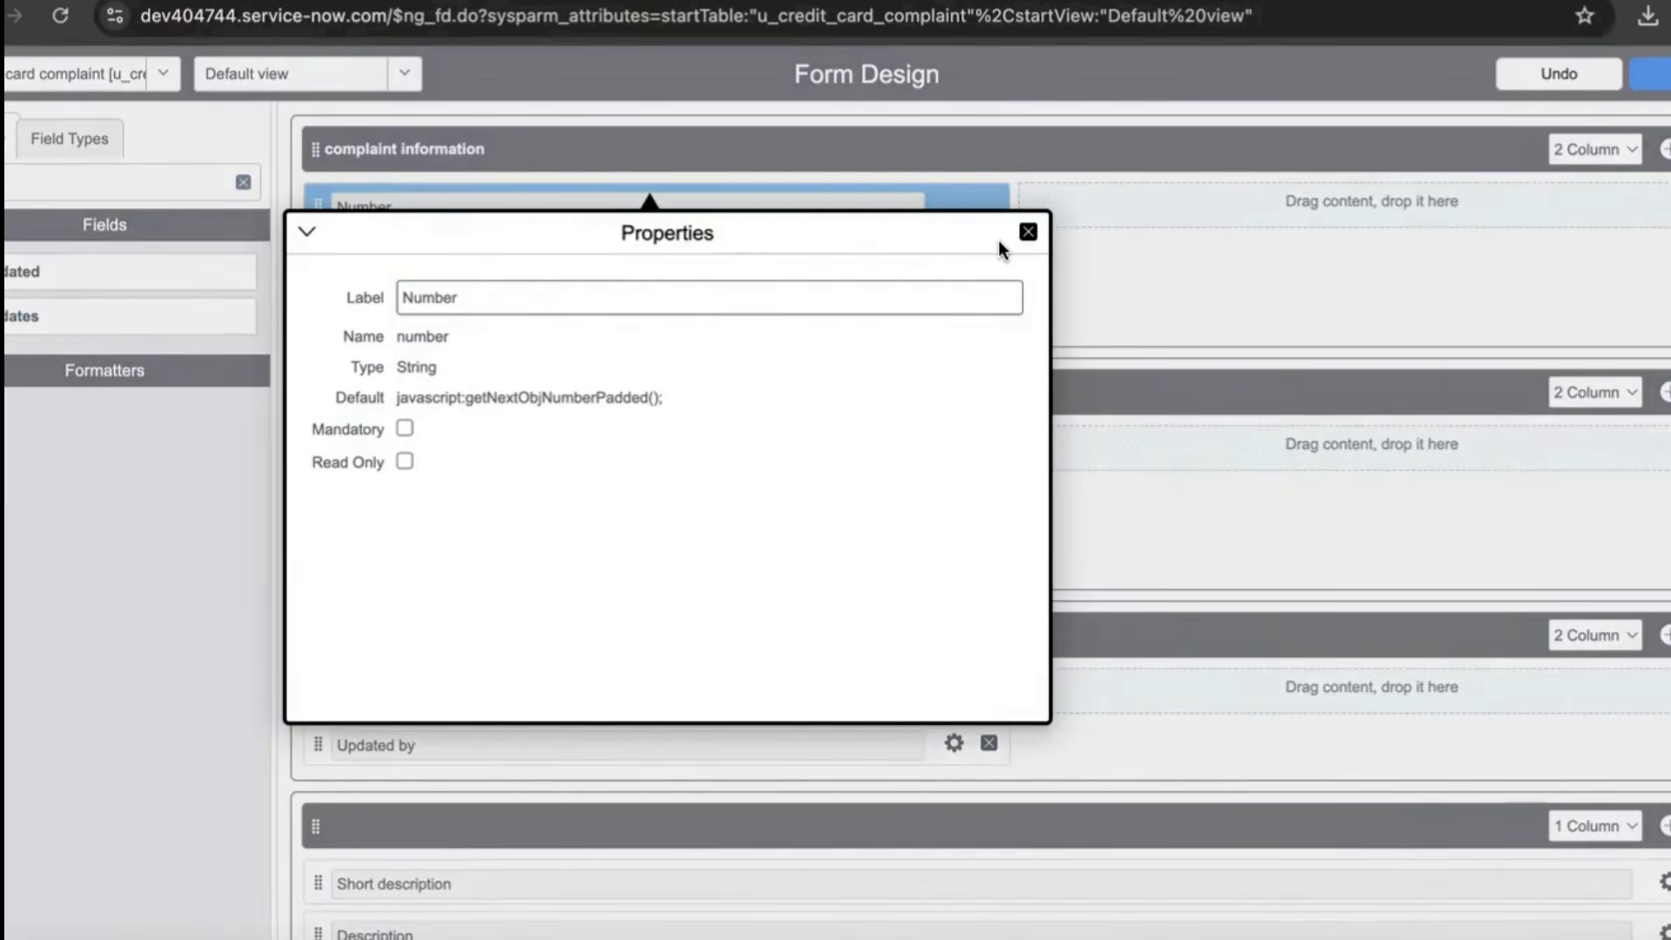
left_click(1025, 233)
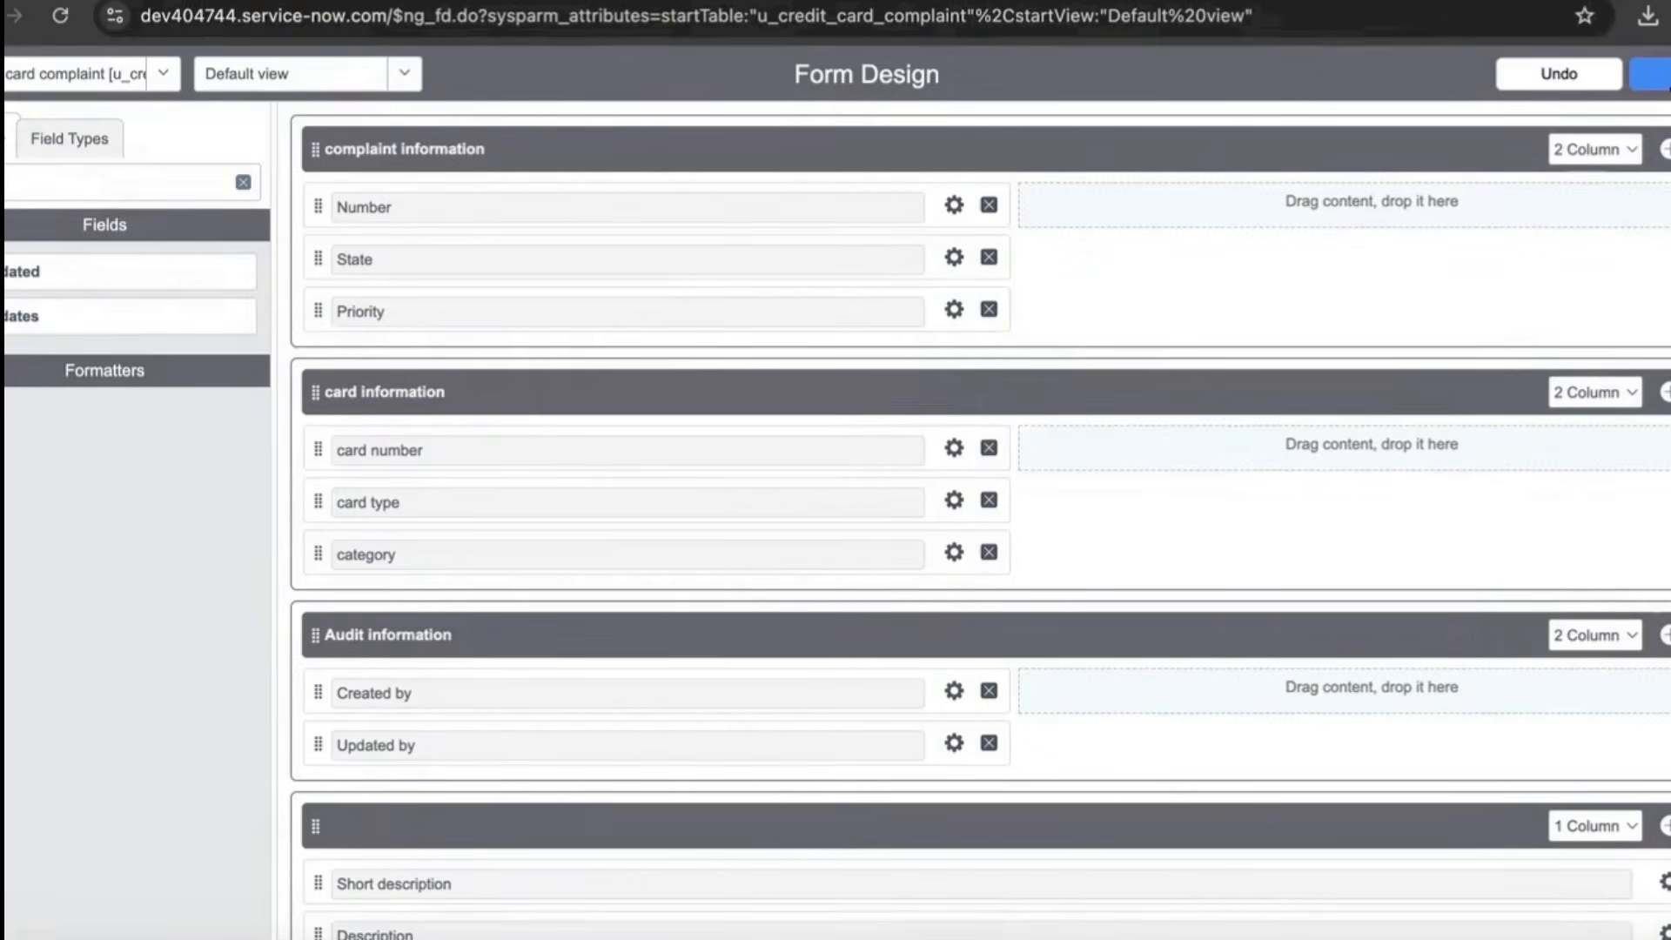
Save the form design, return to the existing credit card complaint record and reload it with the new layout.
left_click(1664, 82)
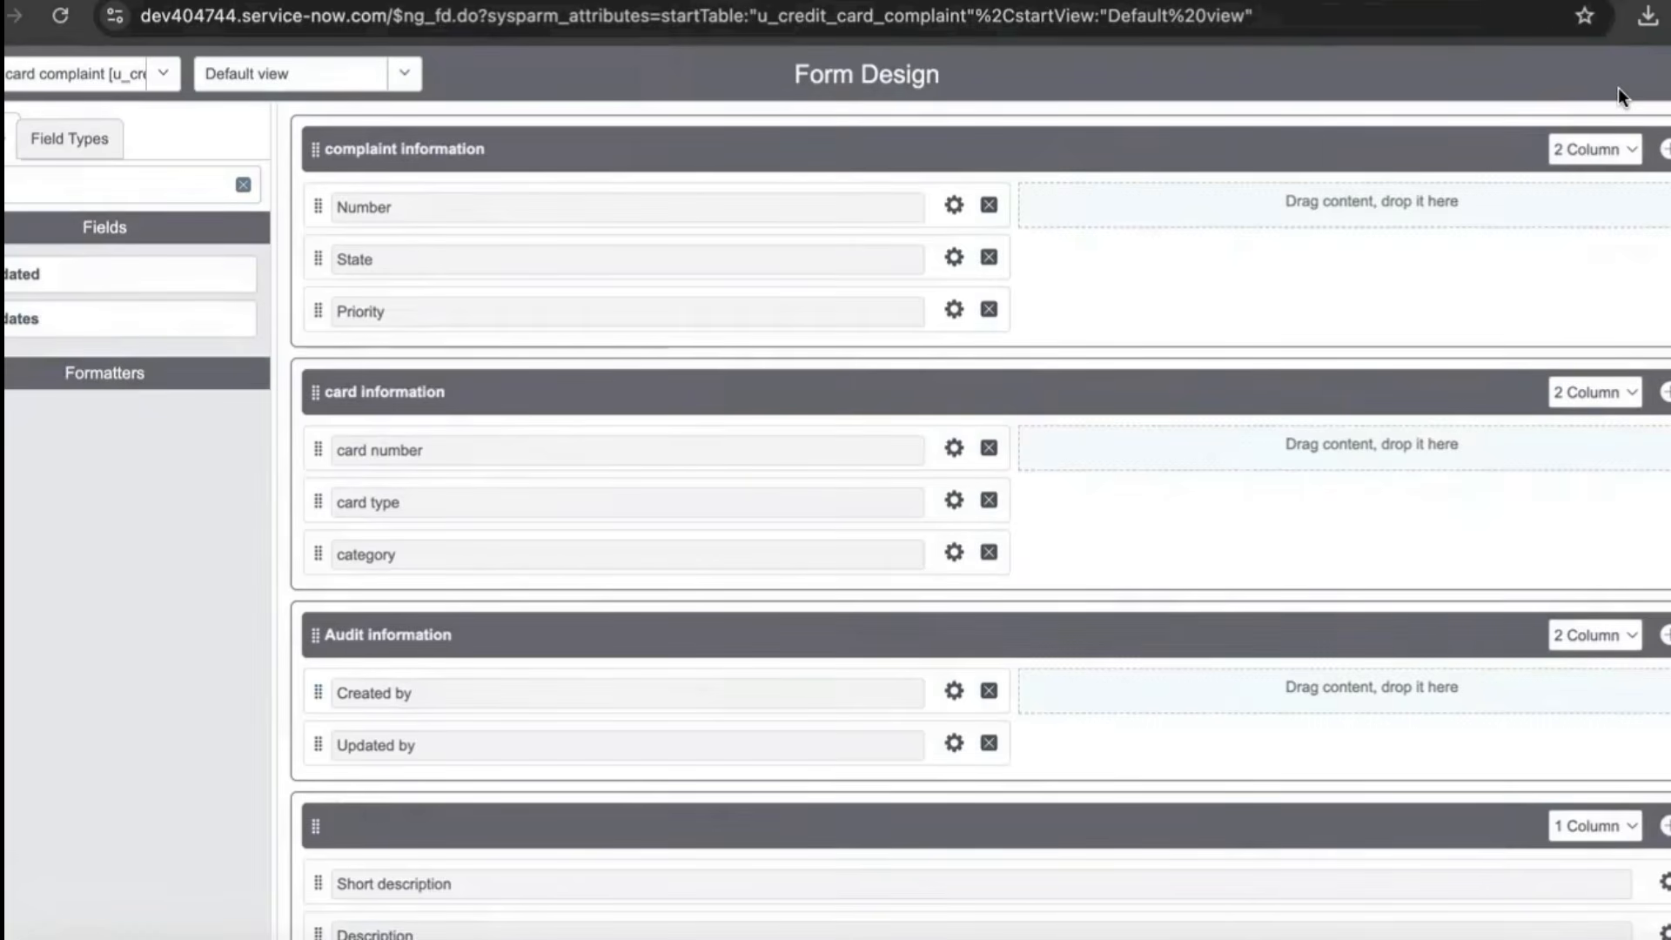
left_click(433, 139)
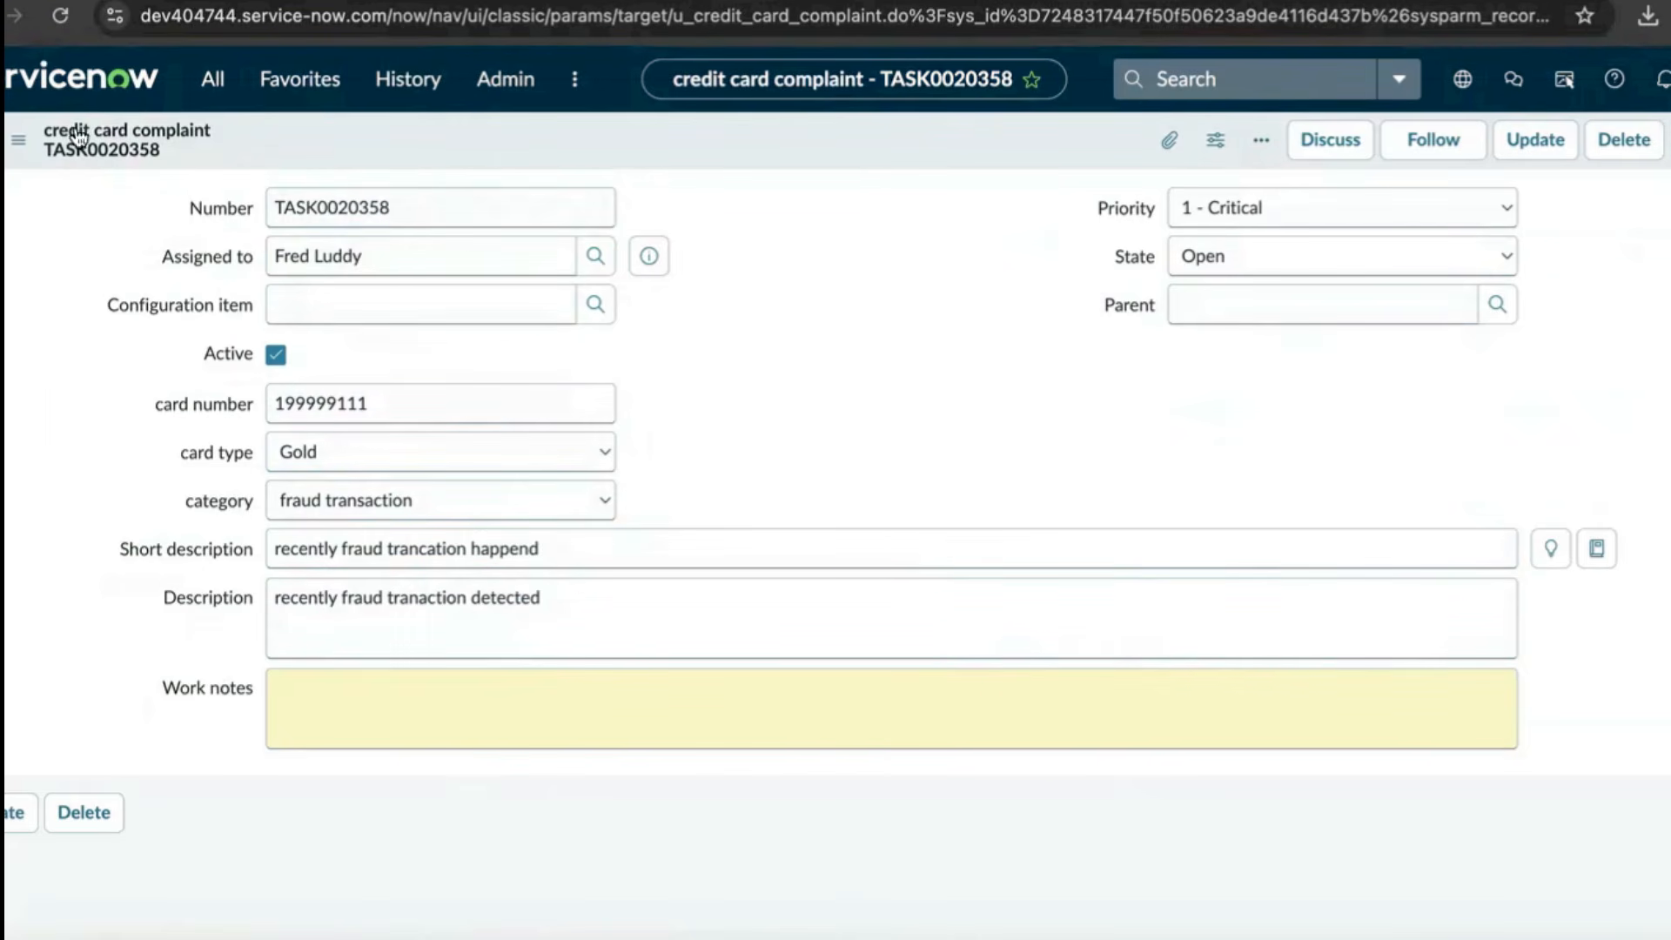
left_click(59, 21)
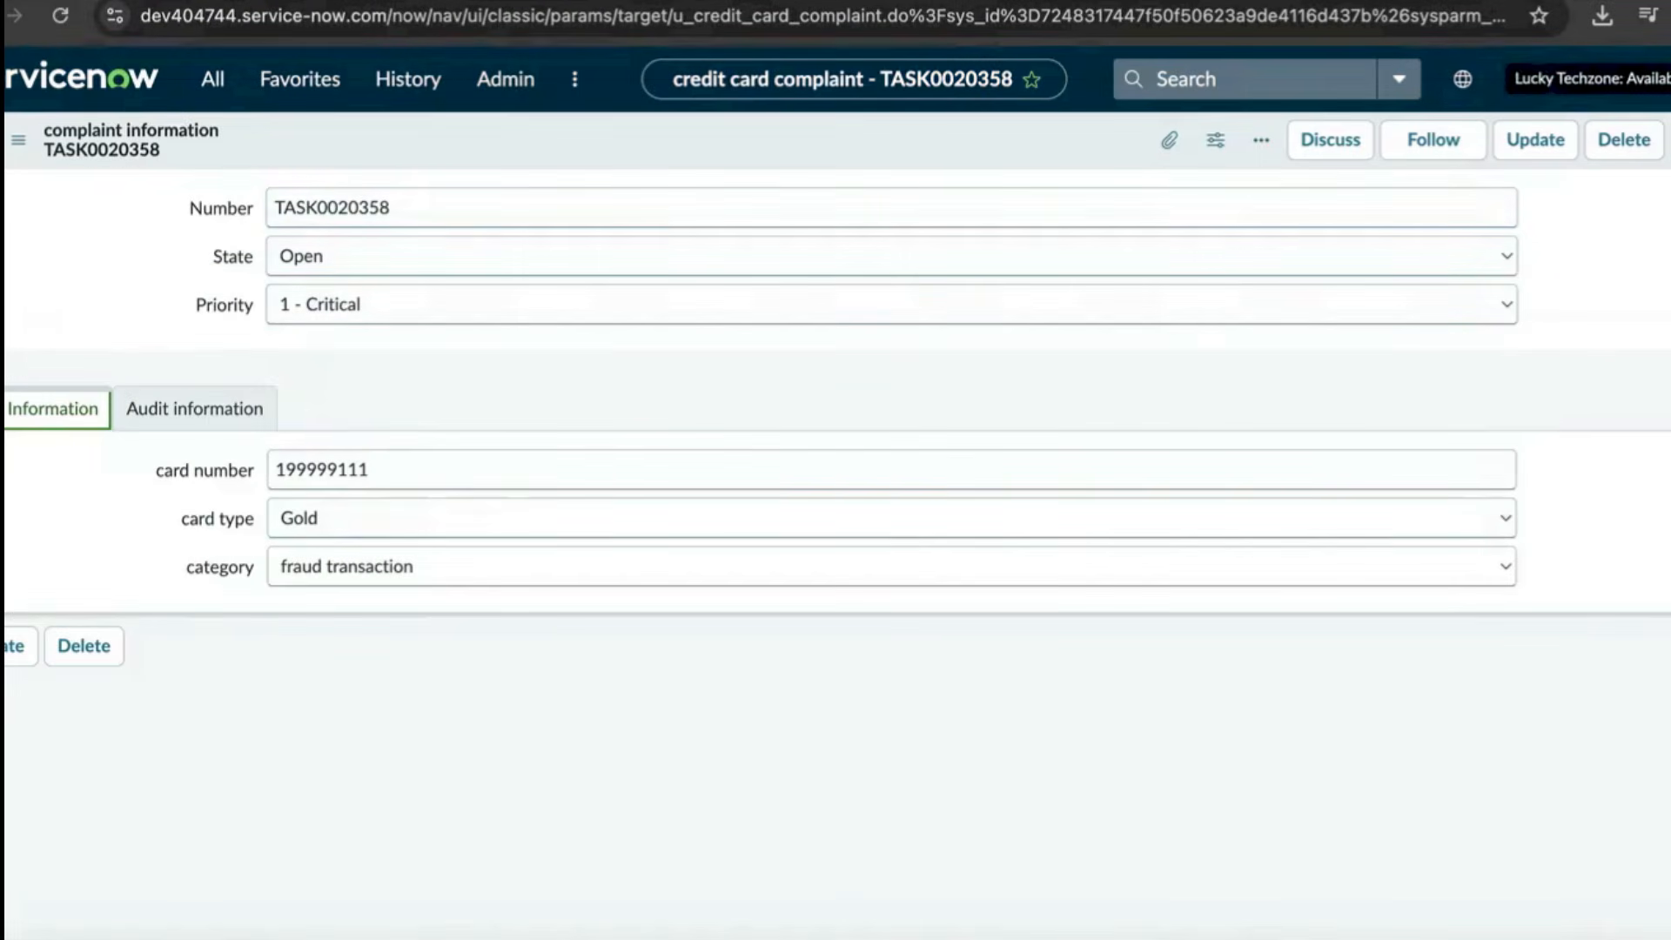
In the user's display preferences, turn off organizing form sections and related lists into tabs in classic forms.
left_click(1658, 78)
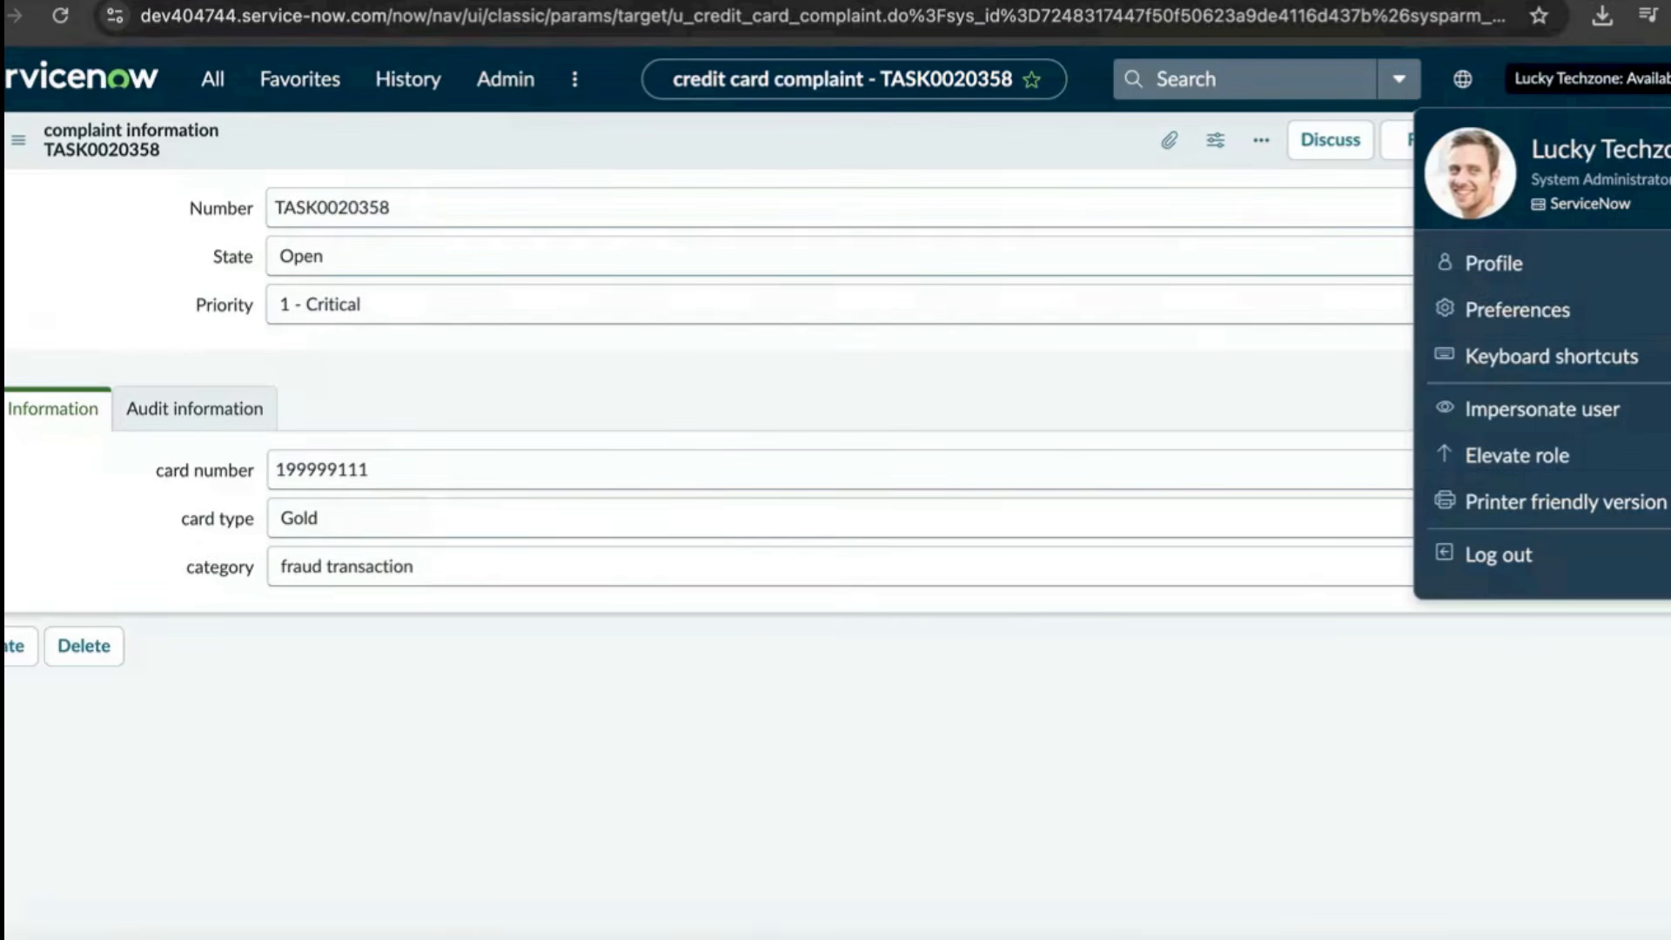
left_click(1547, 318)
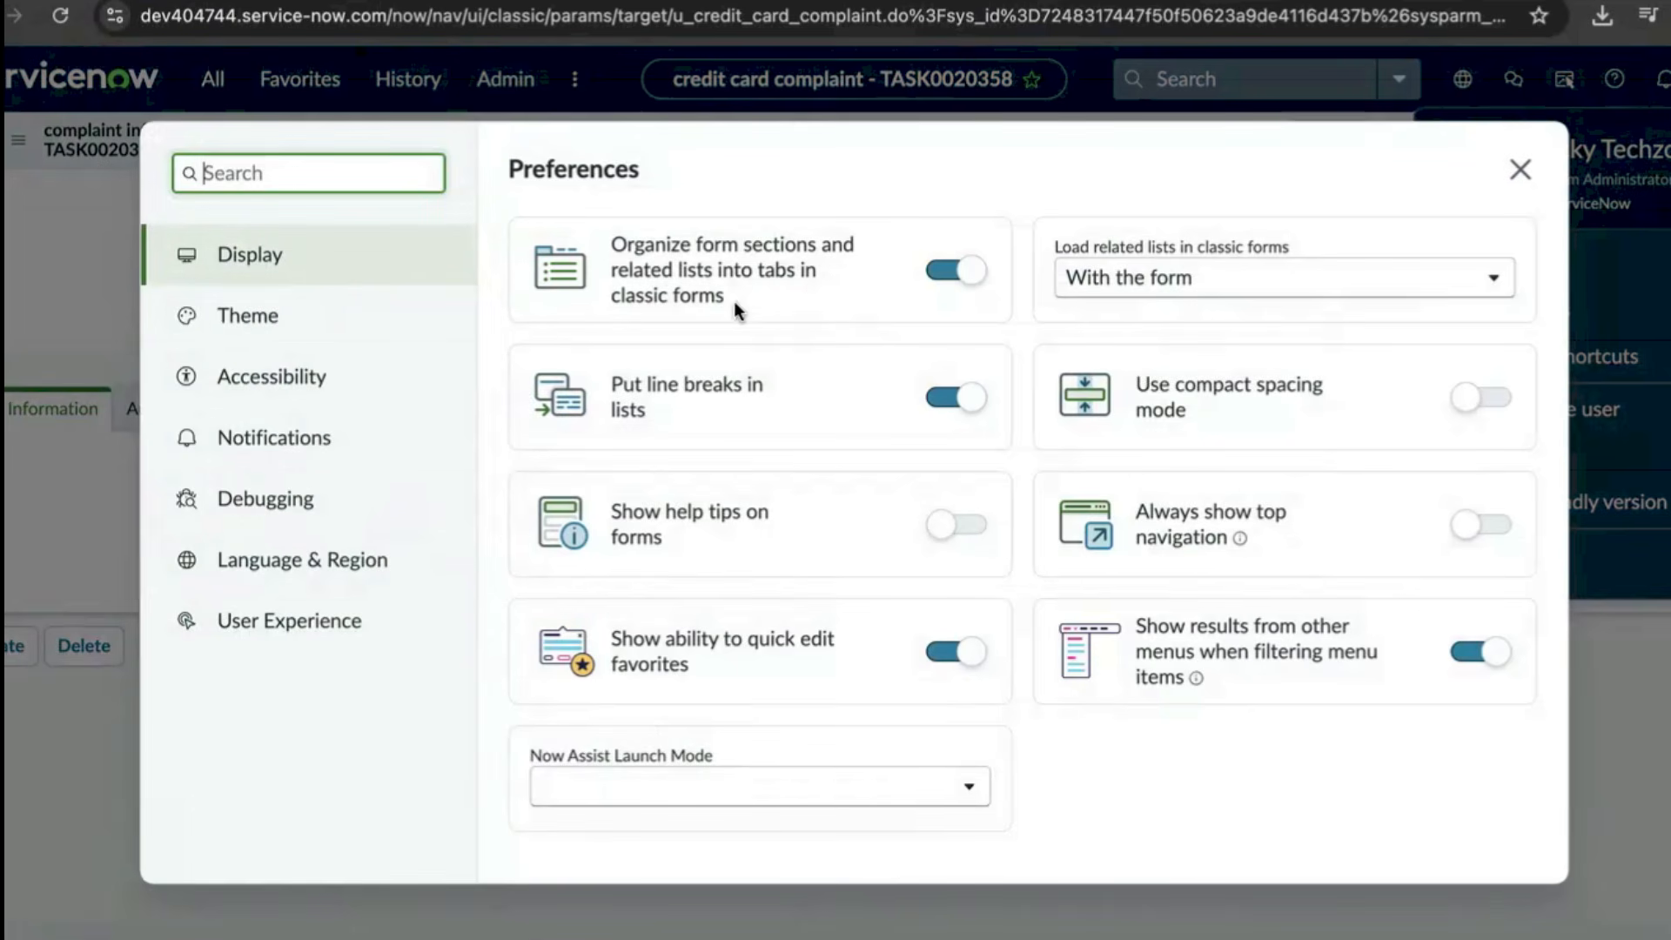
left_click(937, 275)
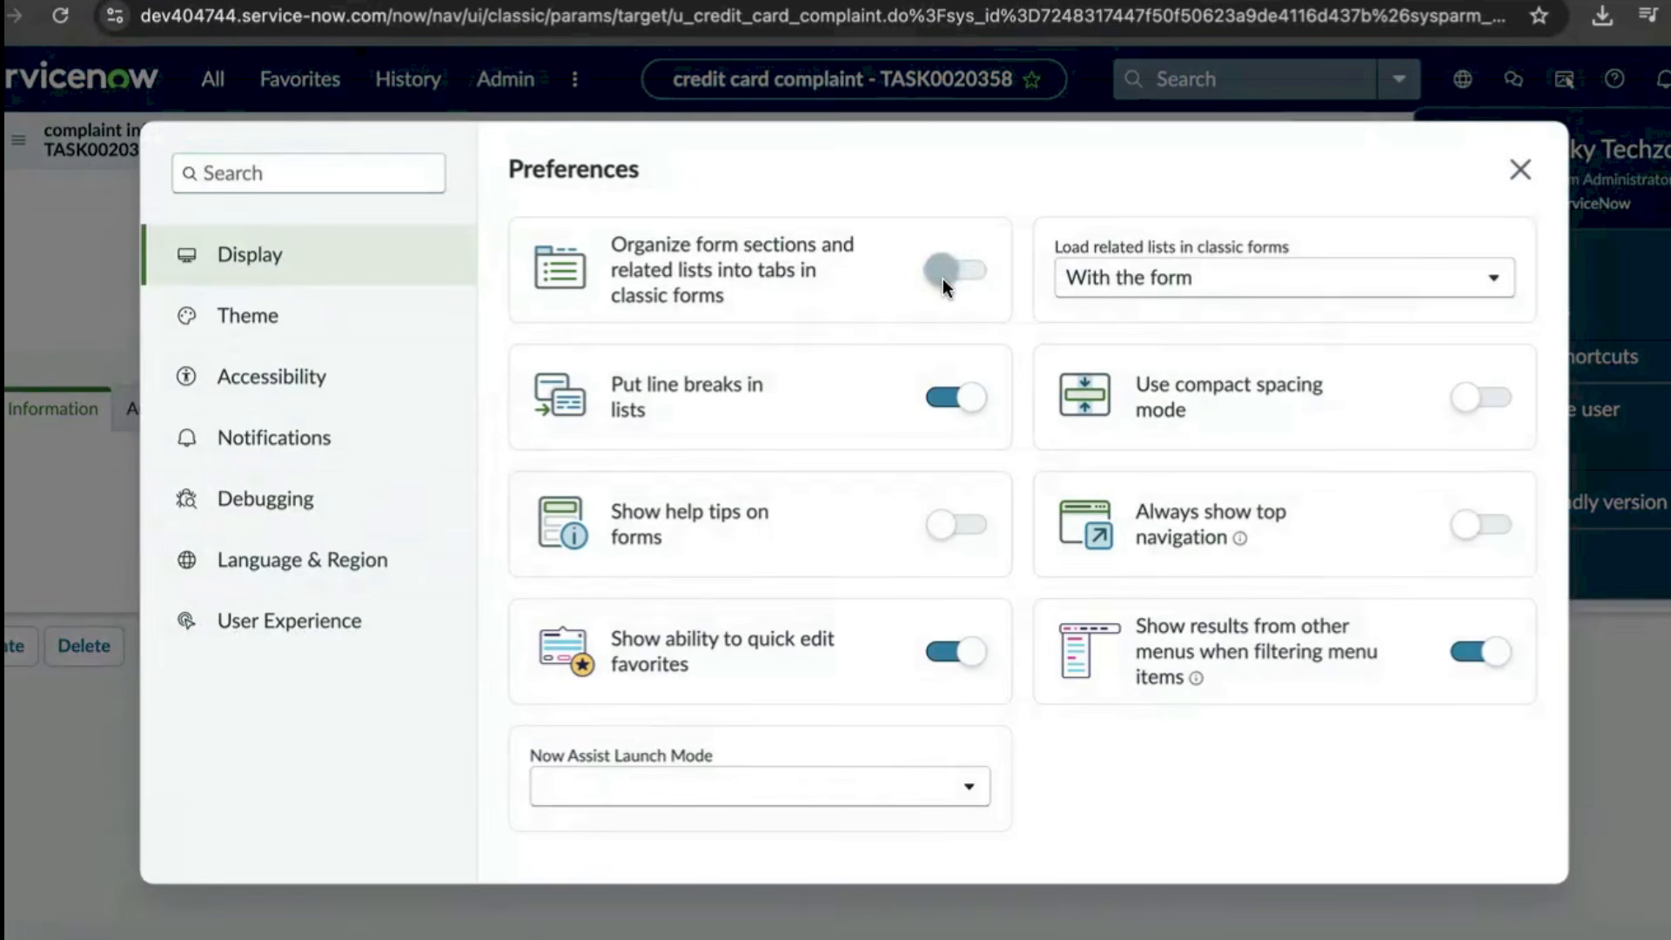
left_click(1520, 171)
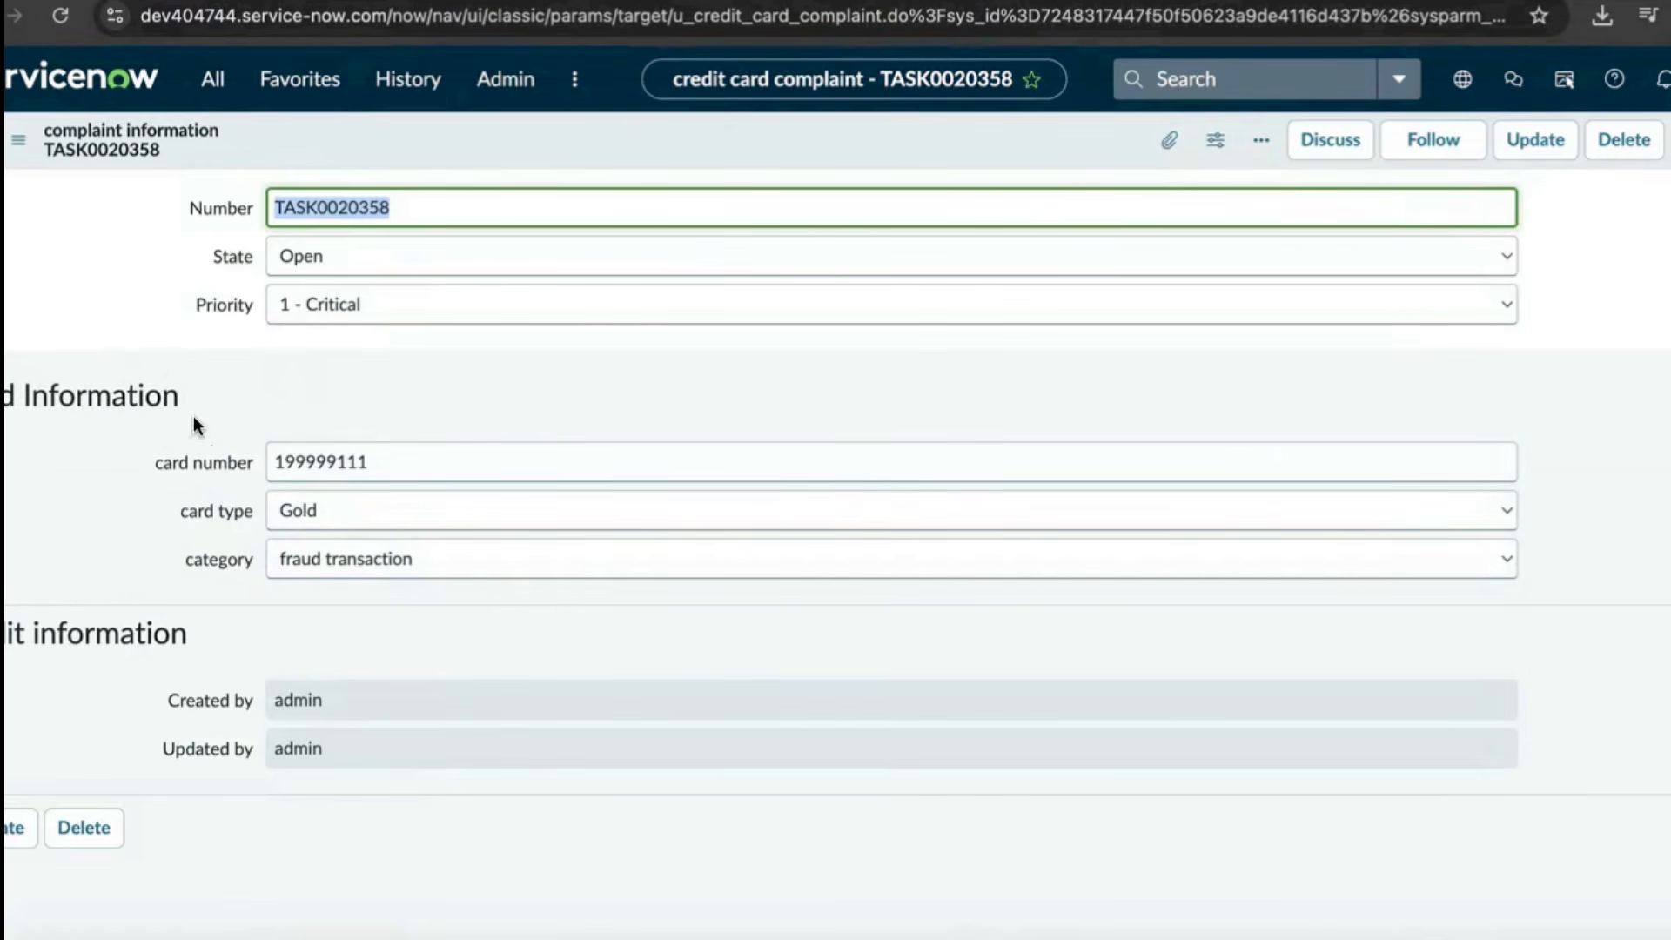
Review the display preference for organizing form sections into tabs, leaving it as it is.
left_click(1663, 79)
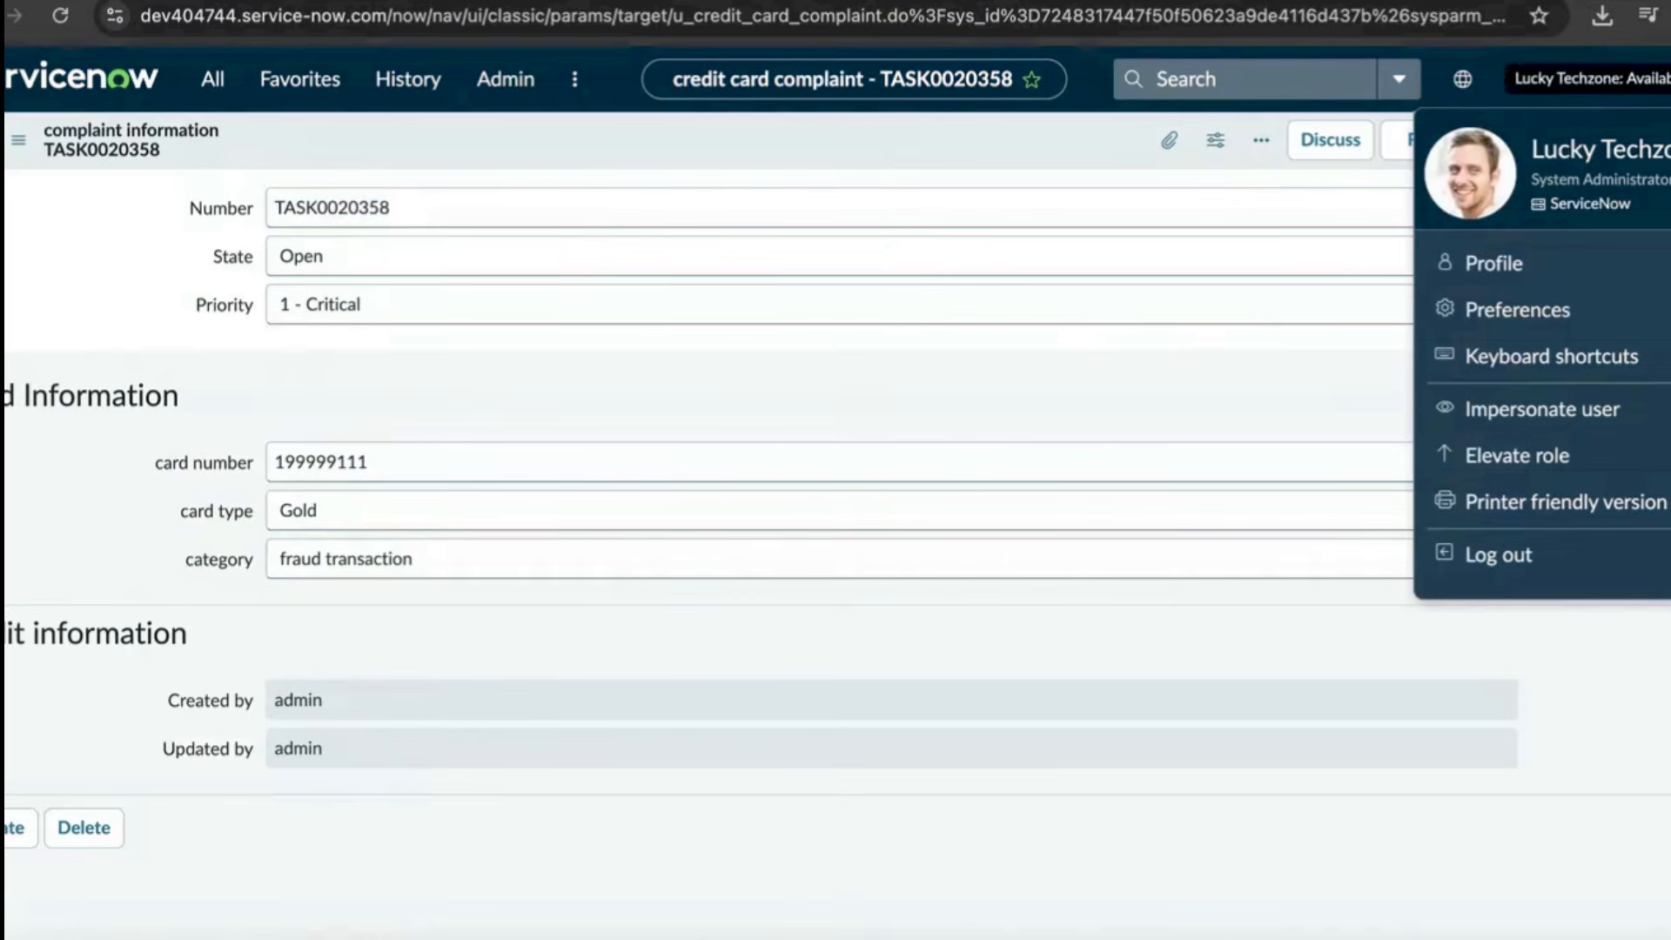
left_click(1533, 315)
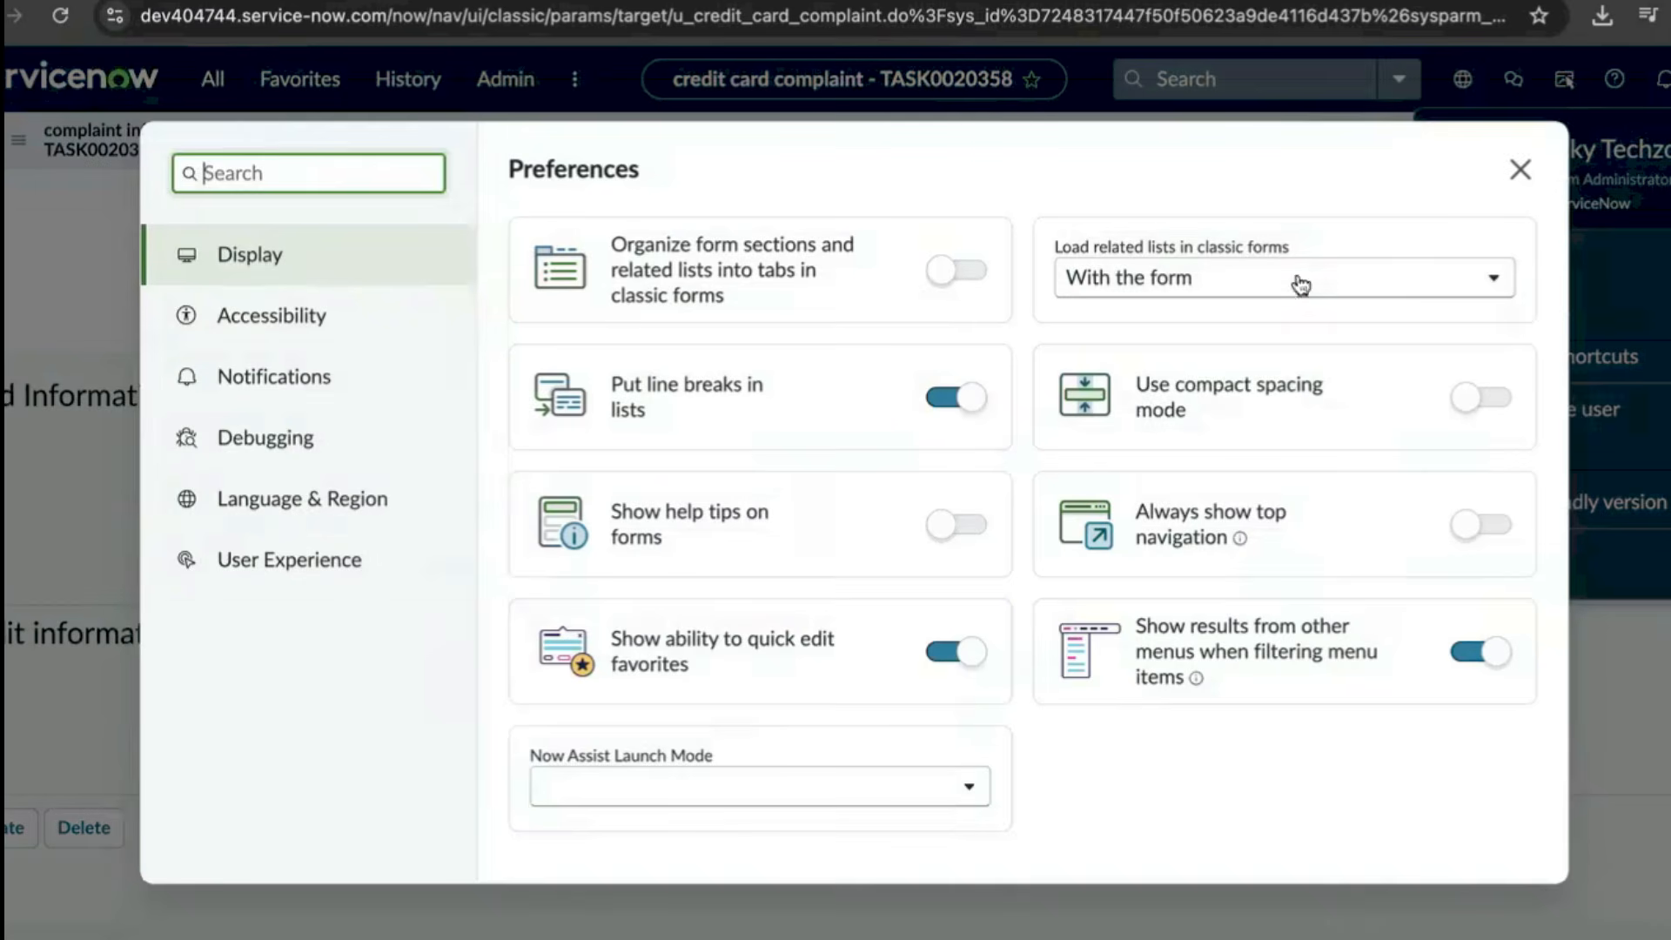
left_click(1519, 169)
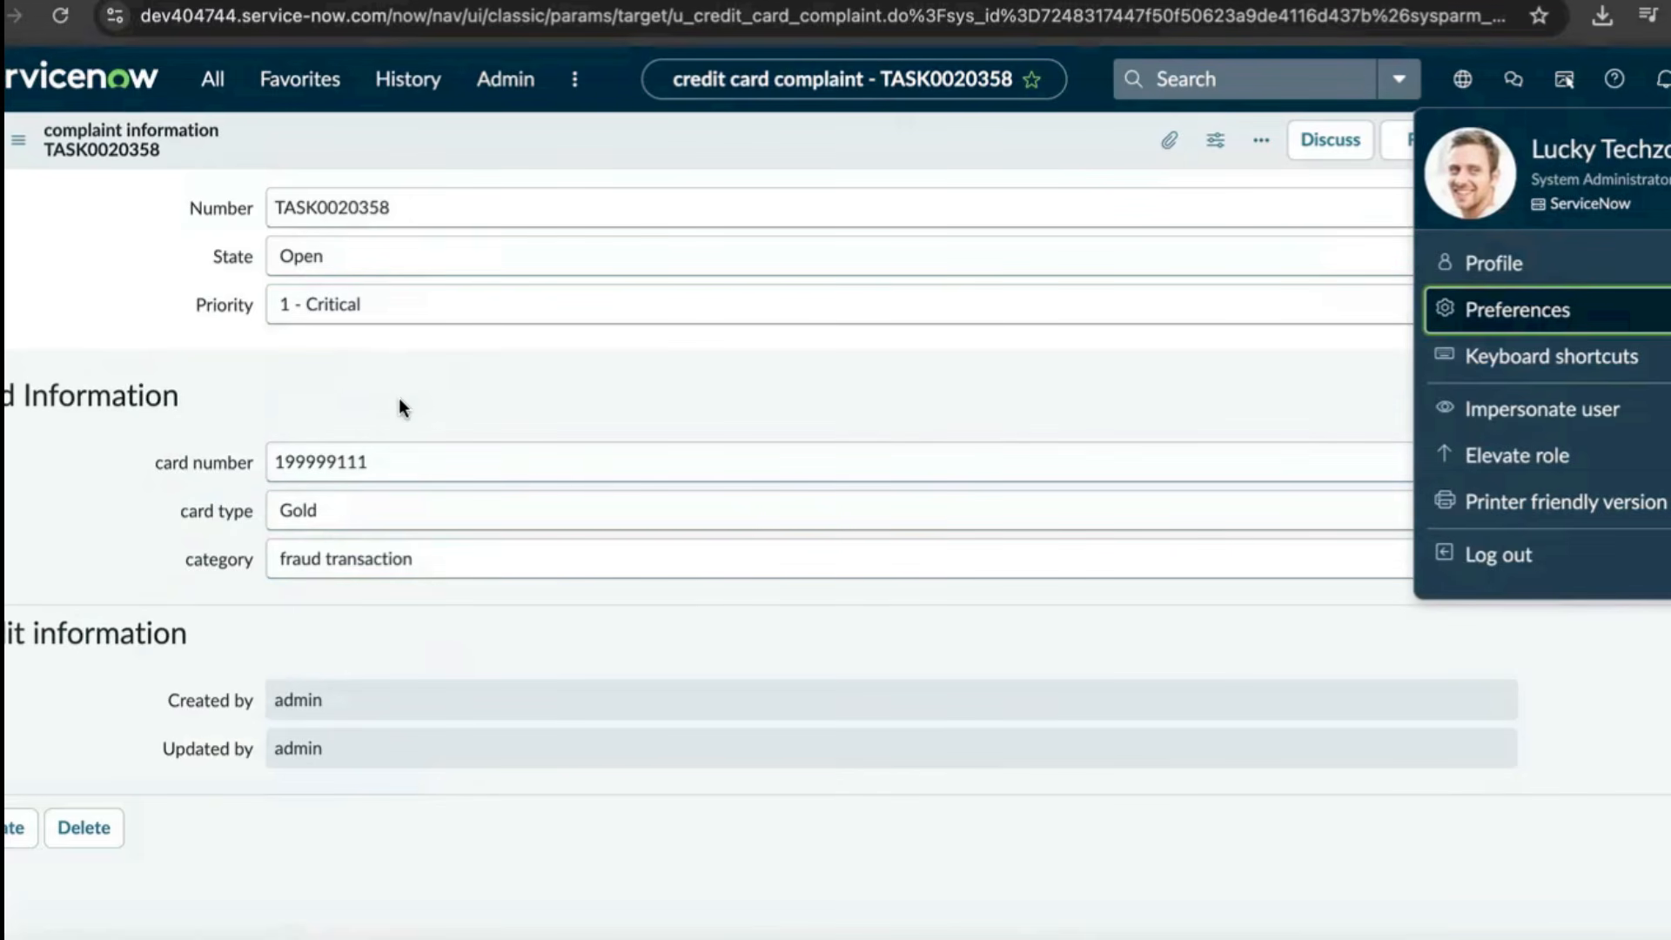
From the credit card complaint table definition, show the table's record list and open its complaint record to check the form.
left_click(564, 698)
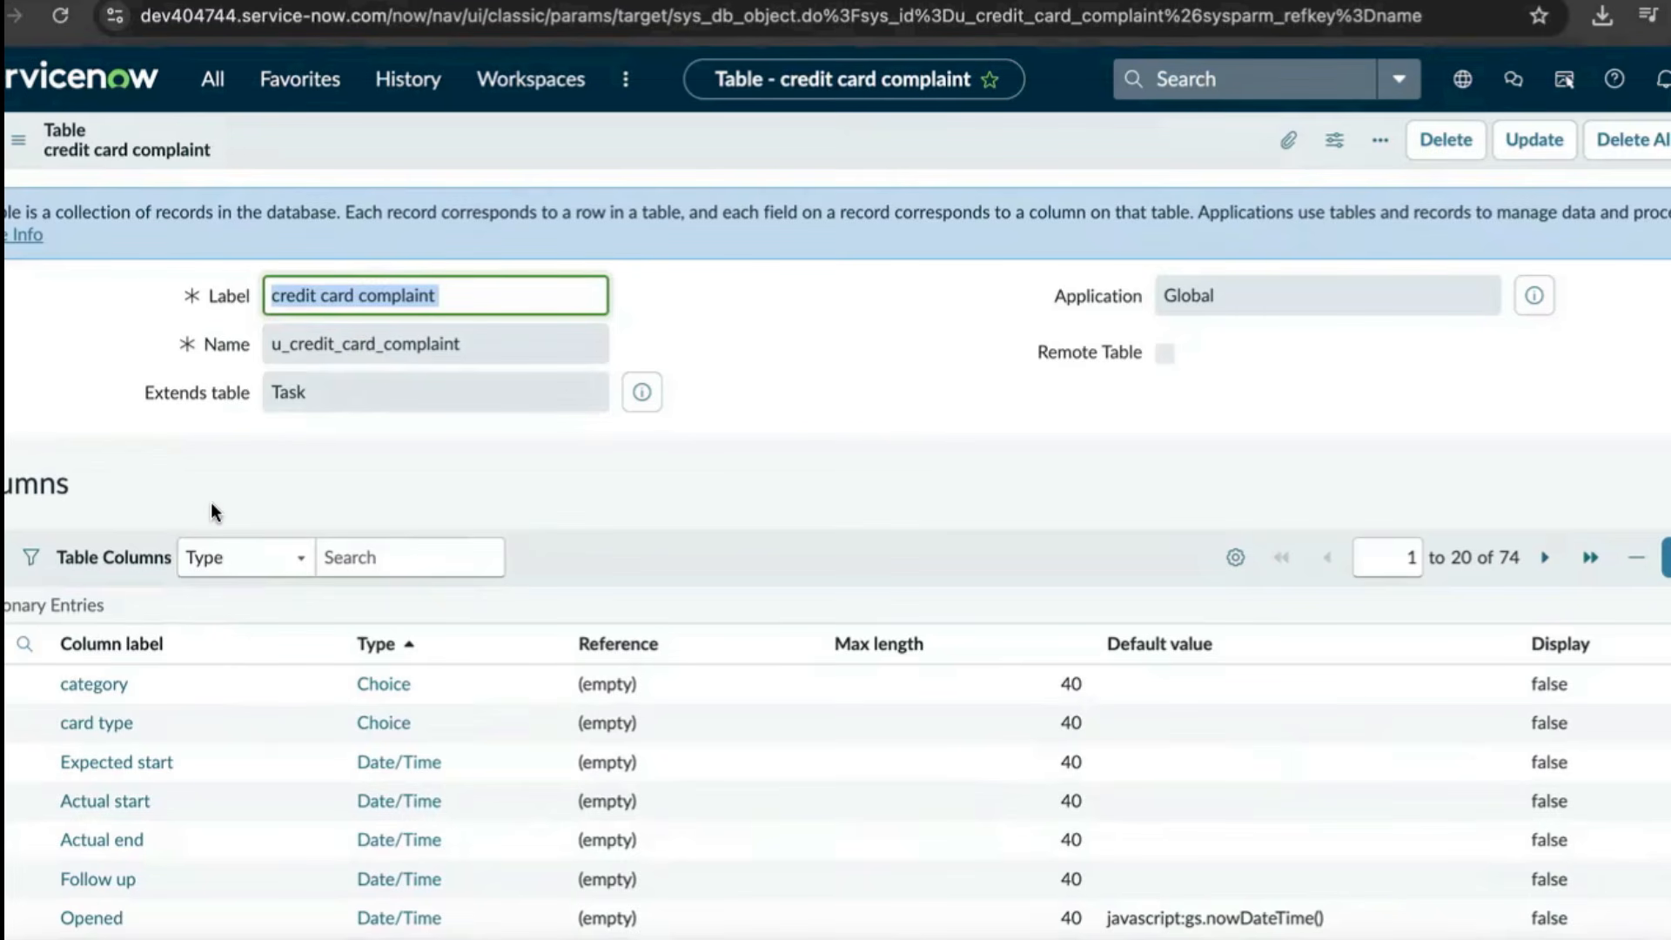
scroll(148, 517, "down", 10)
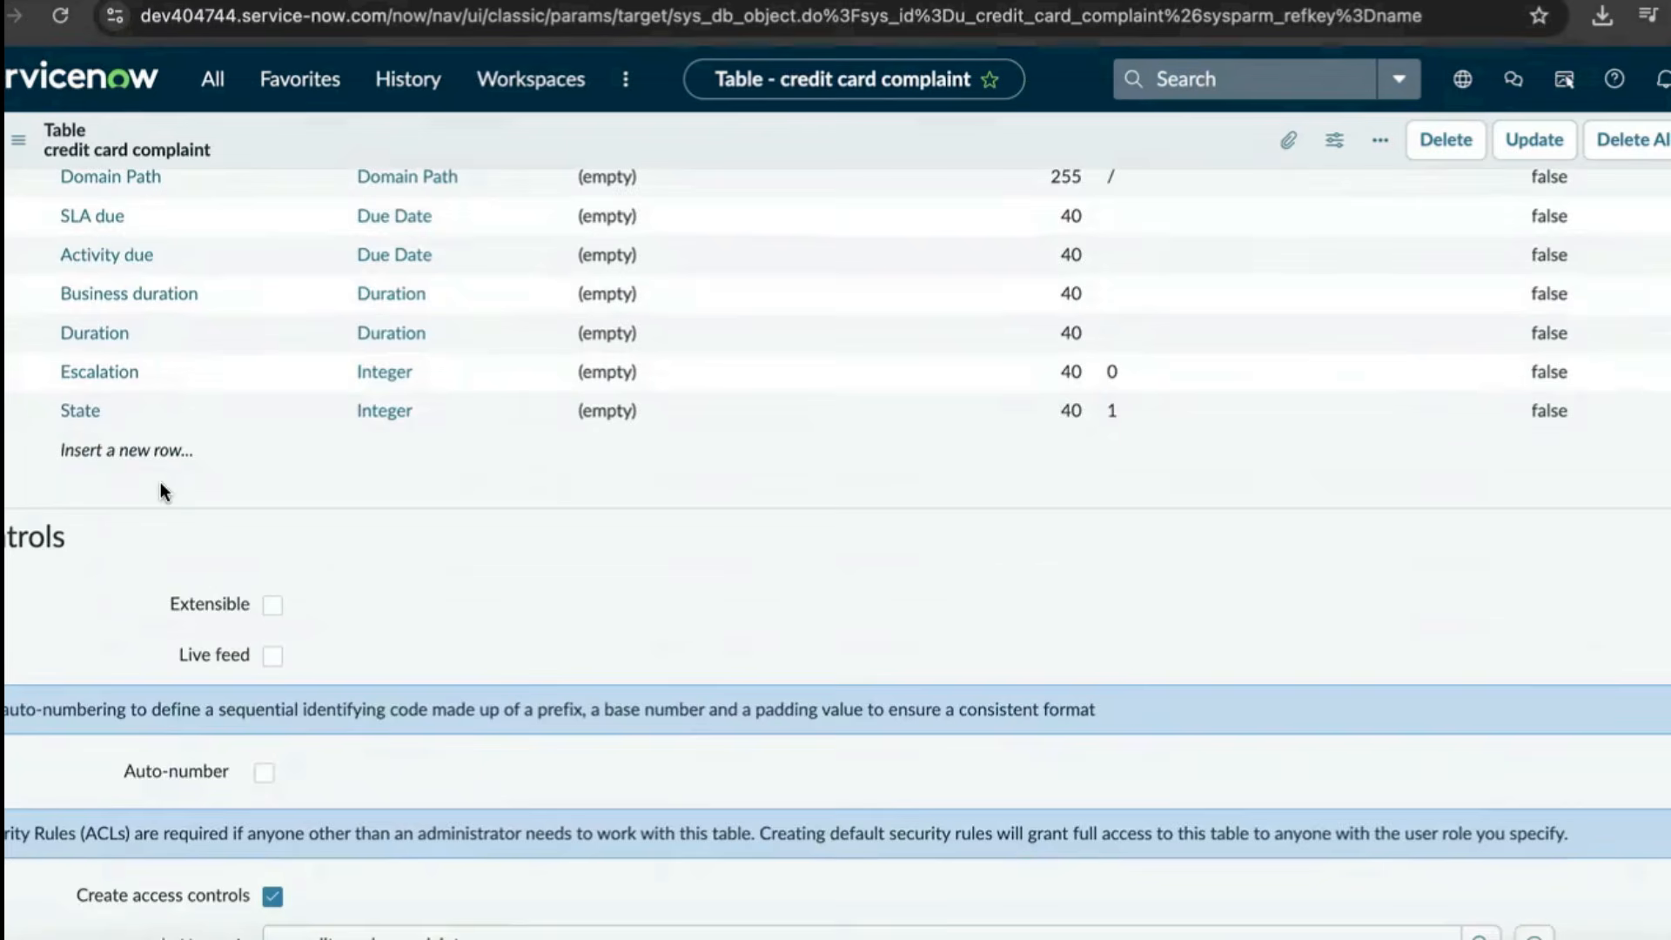
scroll(160, 482, "down", 10)
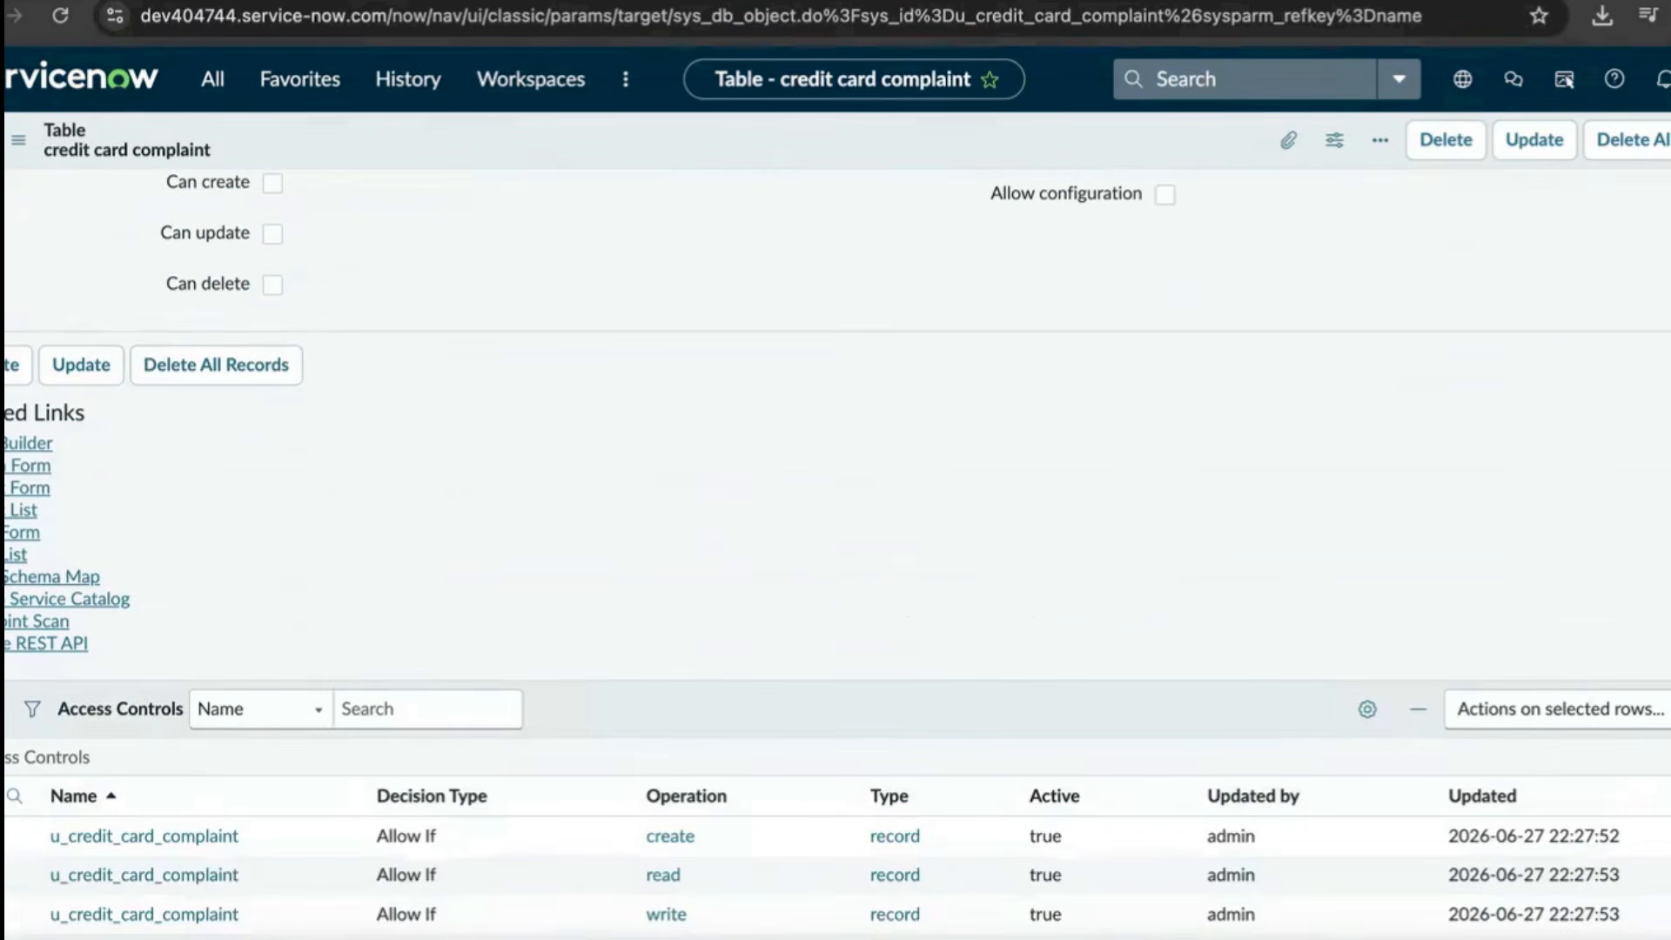
left_click(20, 557)
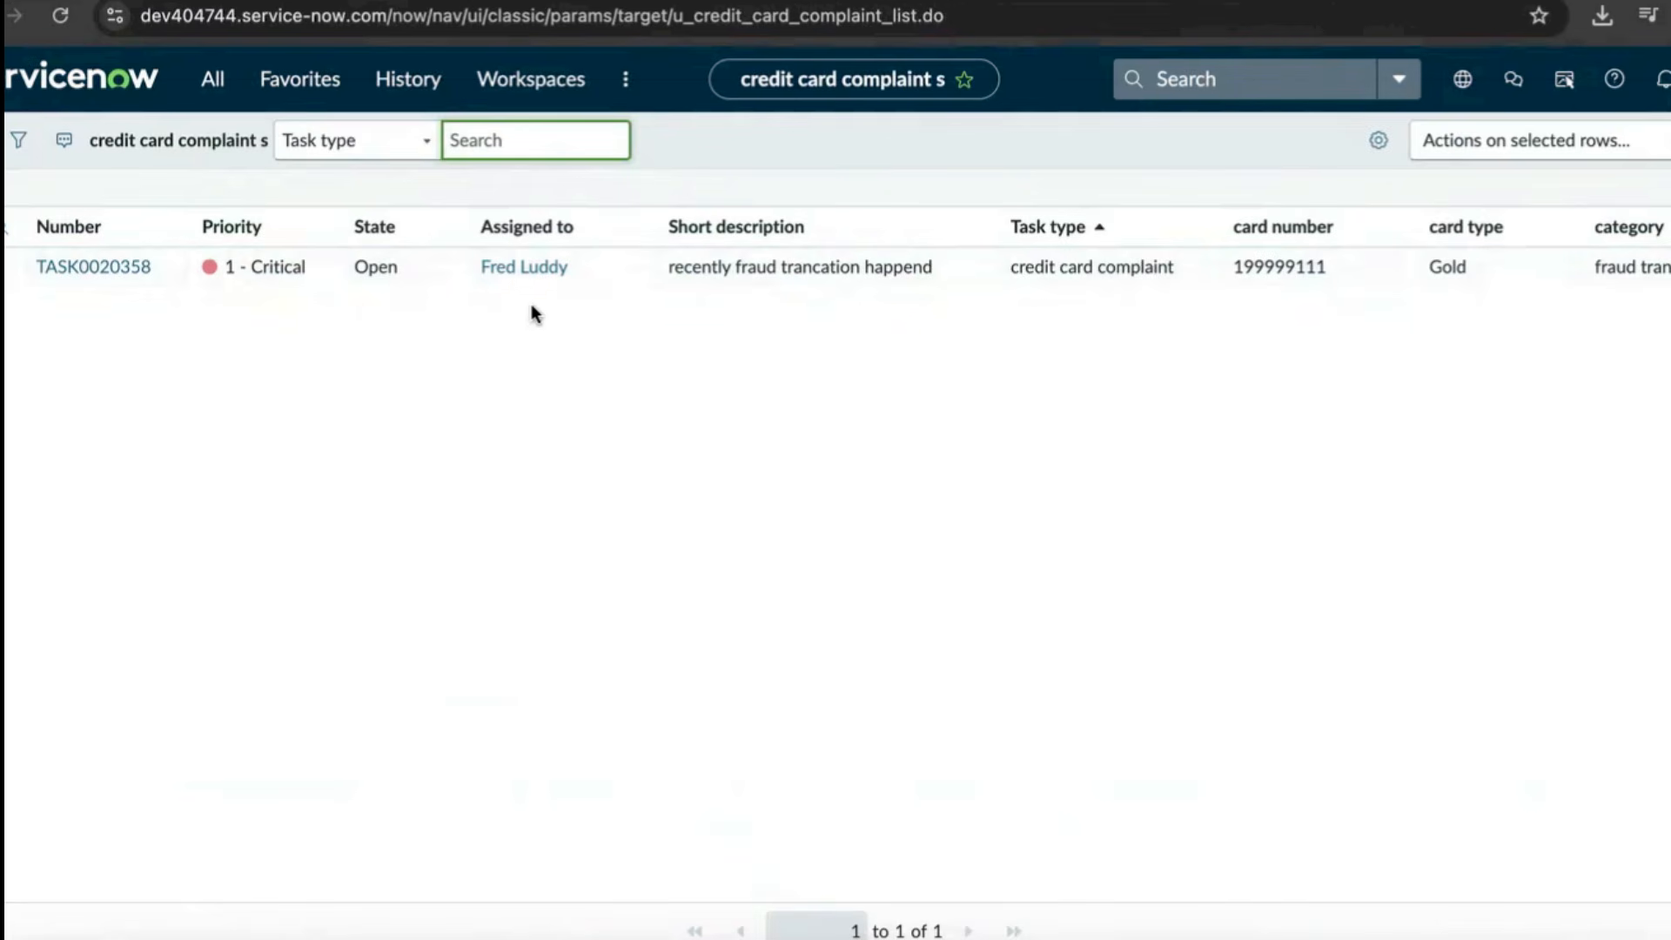
left_click(135, 270)
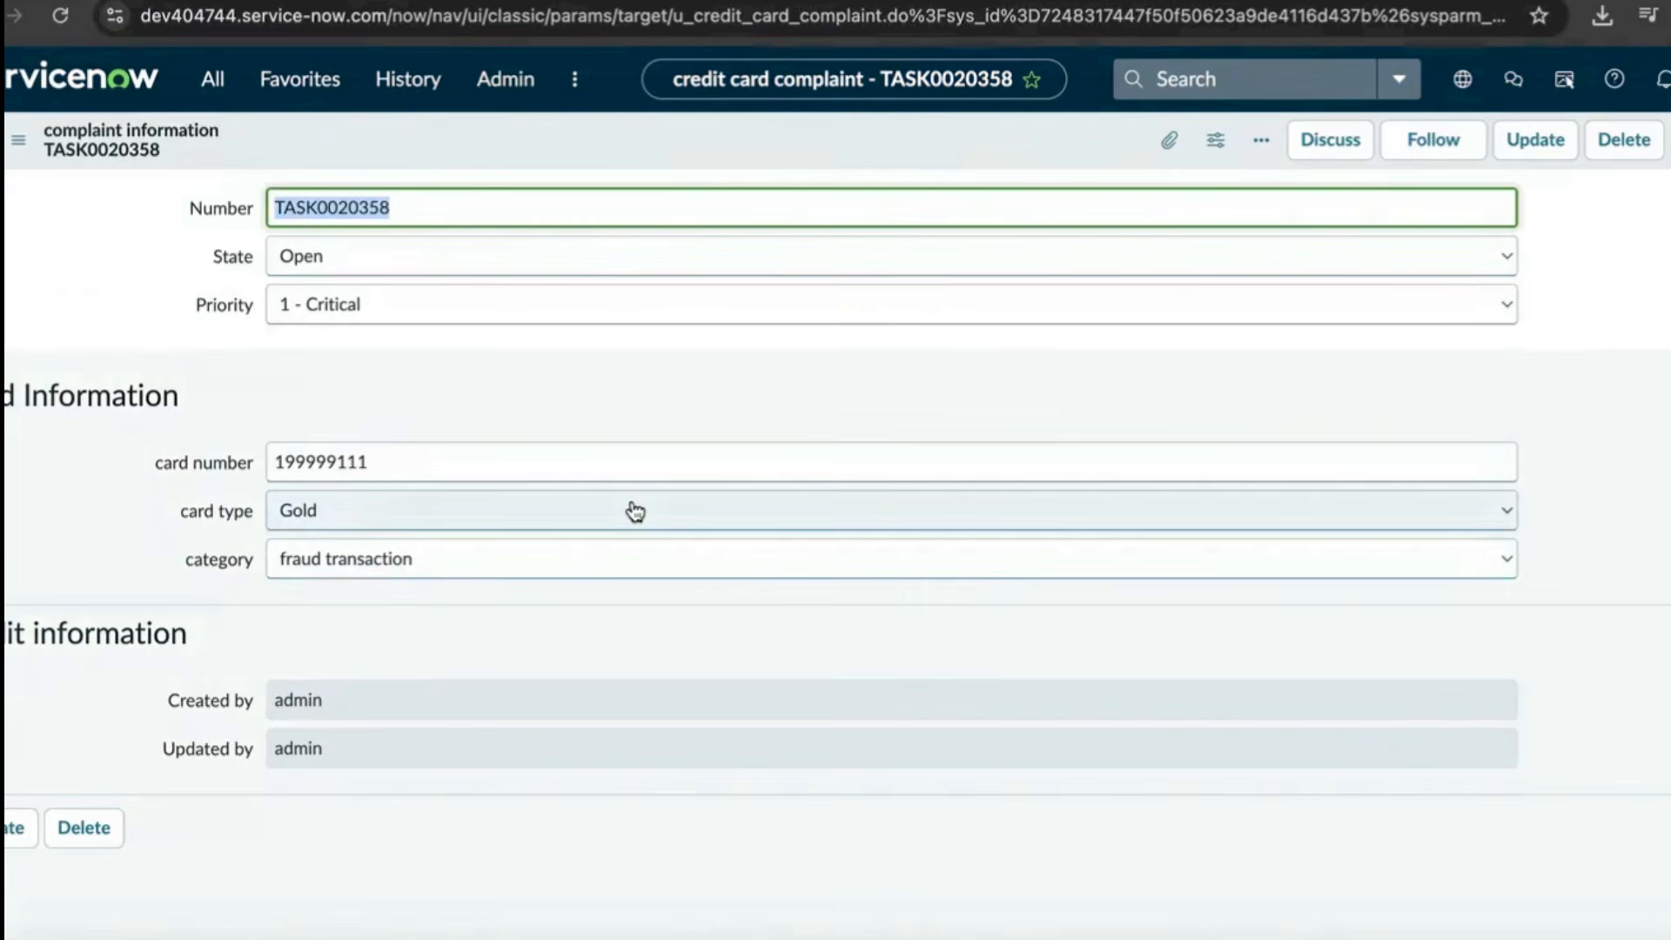